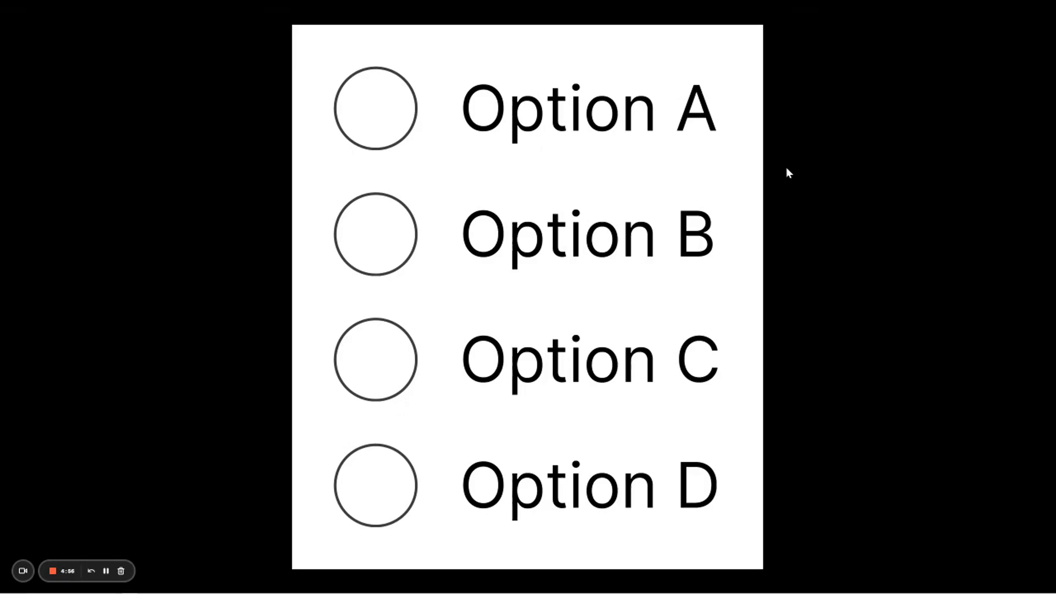
Try options A, B, C and D repeatedly in the radio-button prototype preview.
{"action": "left_click", "coordinate": [382, 109]}
{"action": "left_click", "coordinate": [376, 215]}
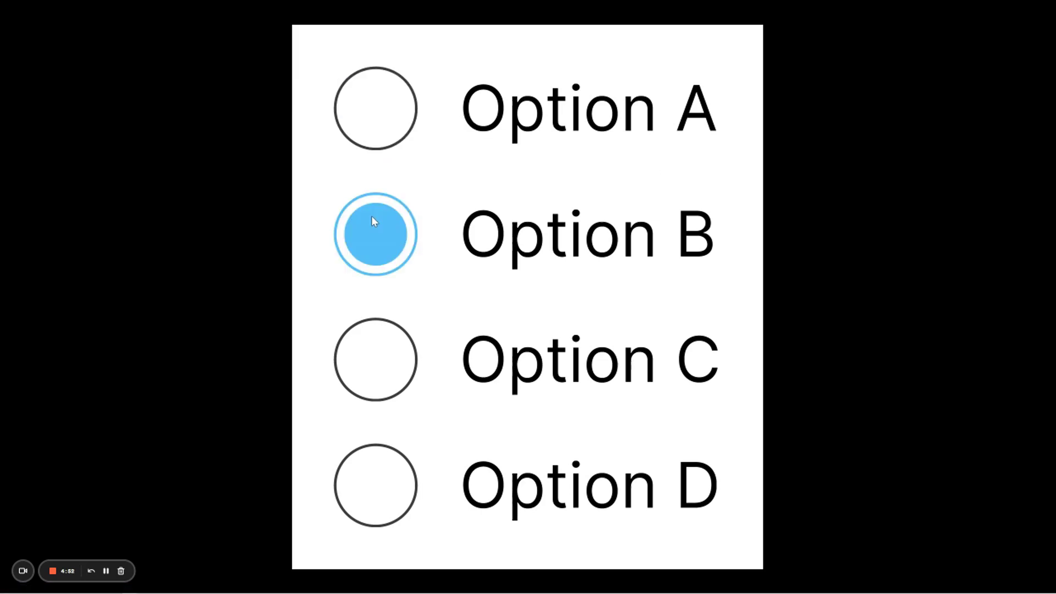
{"action": "left_click", "coordinate": [388, 365]}
{"action": "left_click", "coordinate": [370, 513]}
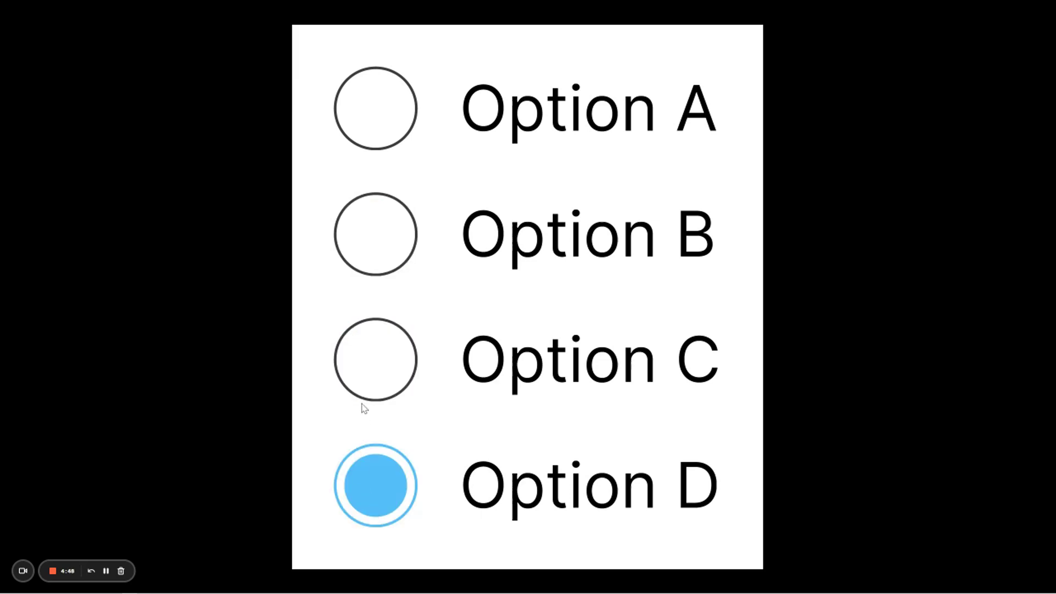
{"action": "left_click", "coordinate": [364, 392]}
{"action": "left_click", "coordinate": [402, 231]}
{"action": "left_click", "coordinate": [413, 123]}
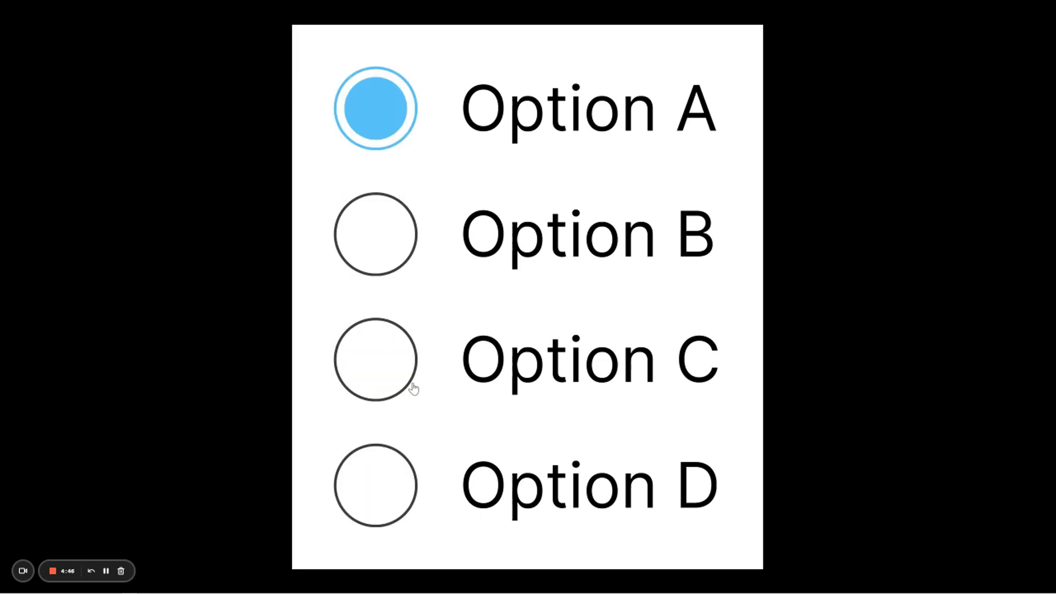
{"action": "left_click", "coordinate": [396, 491]}
{"action": "left_click", "coordinate": [406, 344]}
{"action": "left_click", "coordinate": [382, 245]}
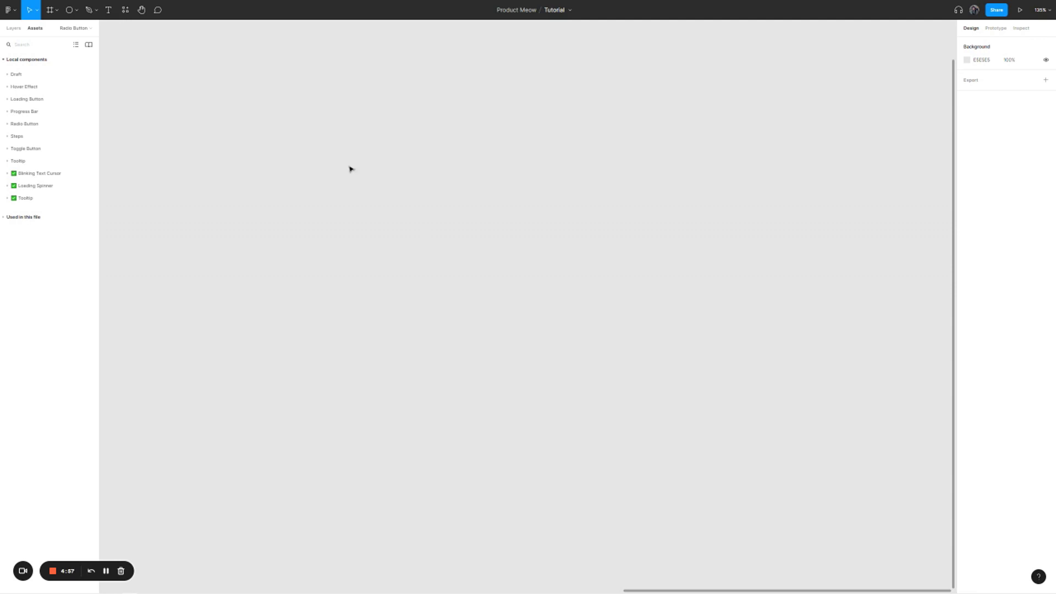
Draw an ellipse, set its width to 24 and make its fill white.
{"action": "left_click", "coordinate": [72, 10]}
{"action": "left_click", "coordinate": [77, 10]}
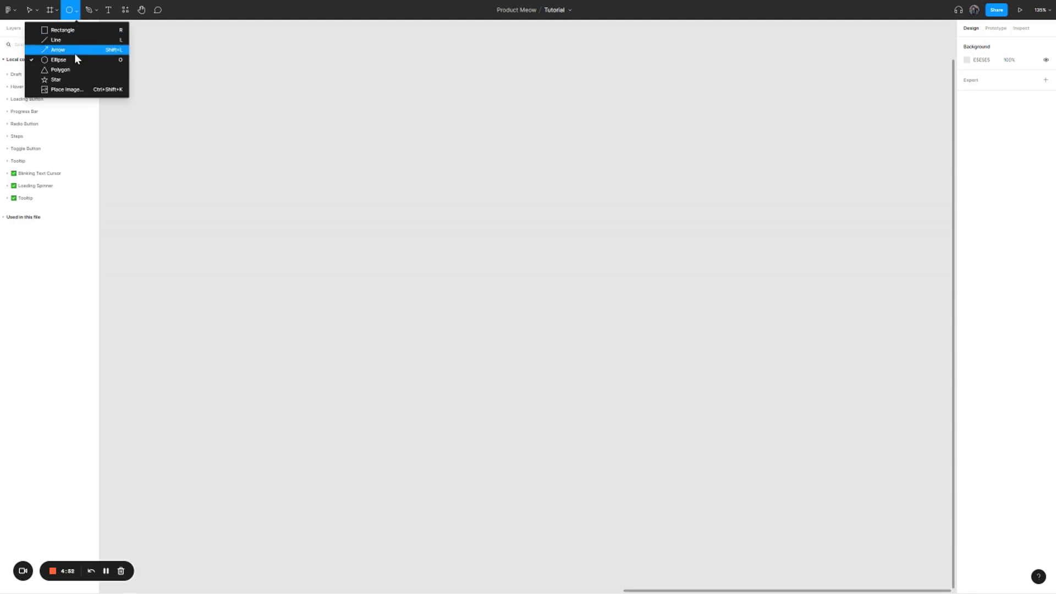
{"action": "left_click", "coordinate": [73, 60]}
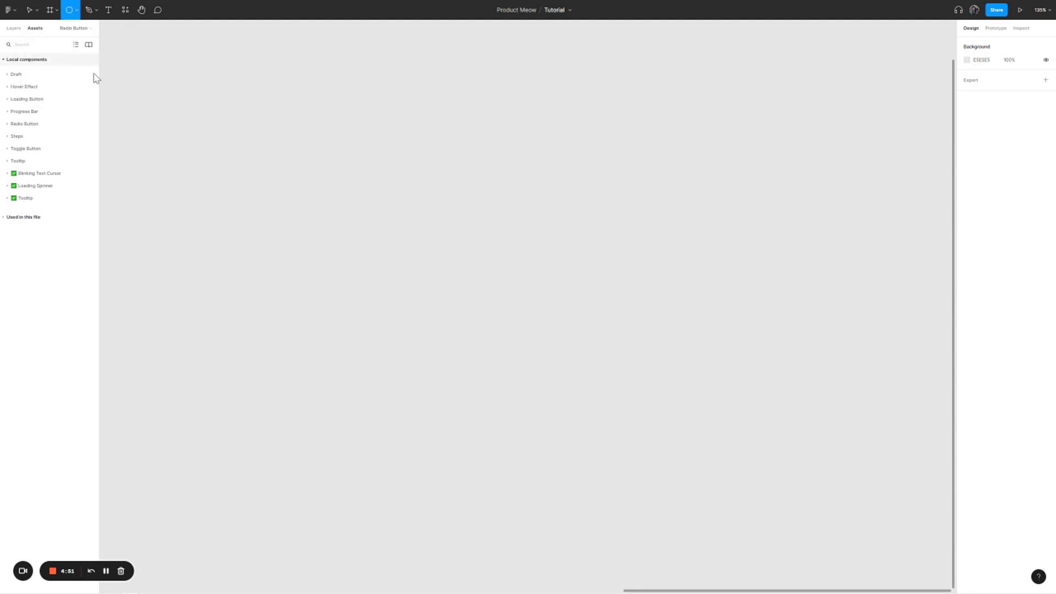
{"action": "left_click", "coordinate": [283, 182]}
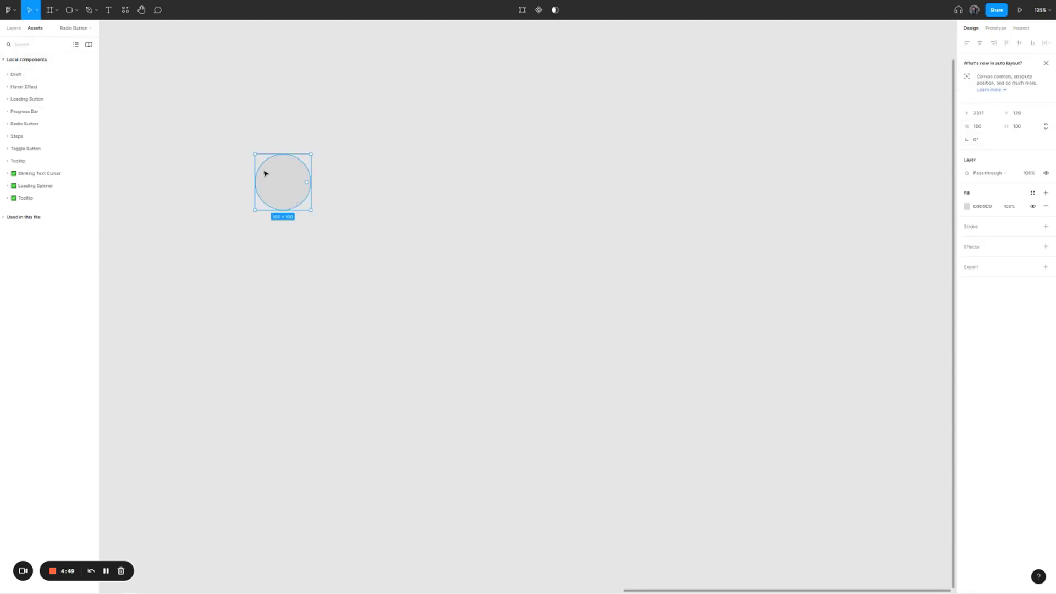
{"action": "scroll", "coordinate": [244, 163], "scroll_direction": "up", "scroll_amount": 3}
{"action": "scroll", "coordinate": [275, 162], "scroll_direction": "up", "scroll_amount": 3}
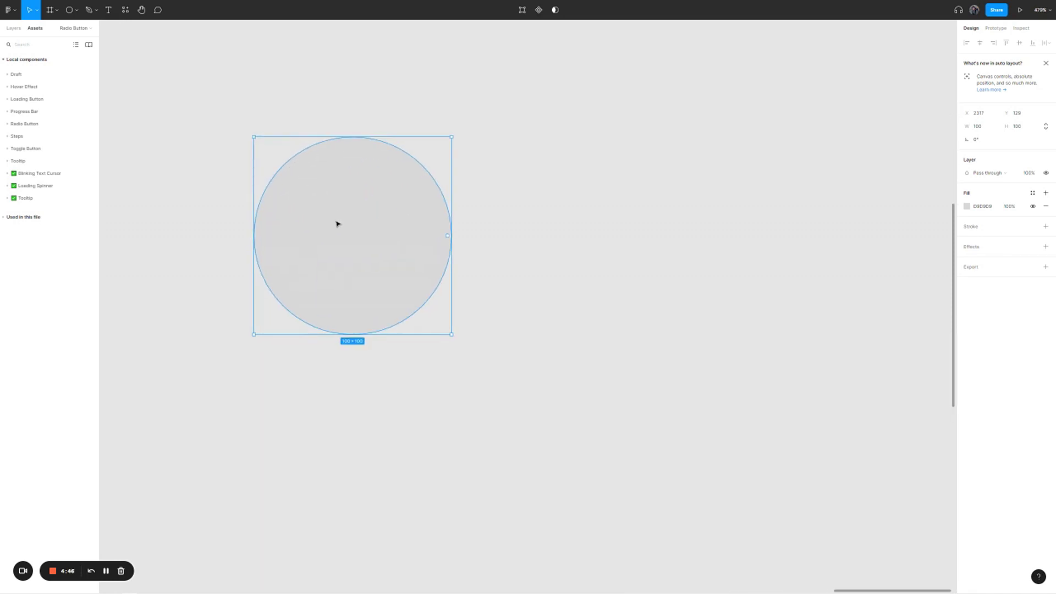
{"action": "left_click", "coordinate": [983, 130]}
{"action": "type", "text": "24"}
{"action": "key", "text": "Return"}
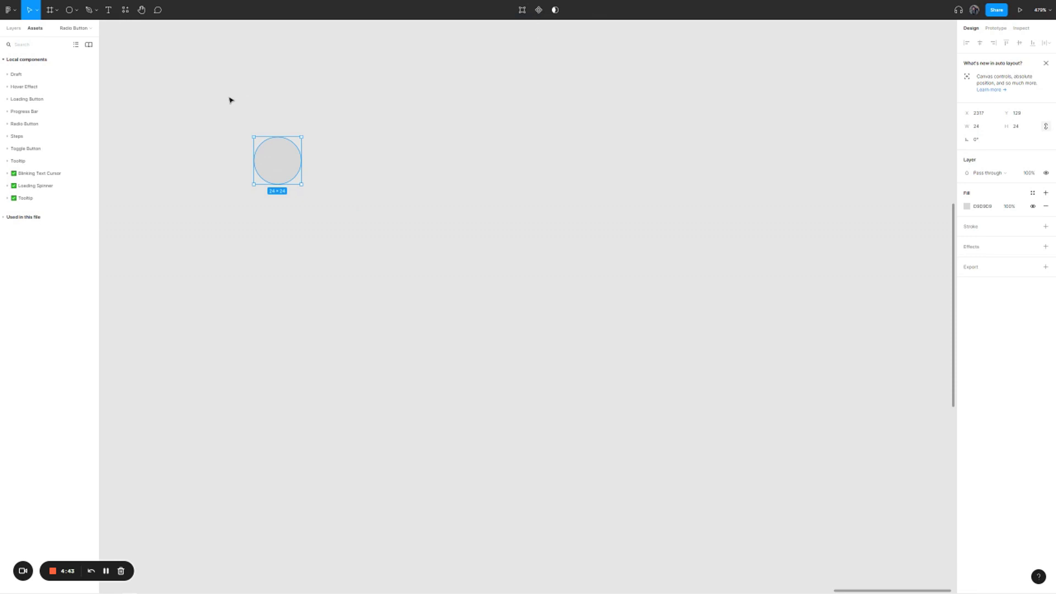
{"action": "left_click", "coordinate": [967, 207]}
{"action": "left_click_drag", "start_coordinate": [861, 234], "coordinate": [847, 214]}
{"action": "left_click", "coordinate": [327, 186]}
Add an 'Option A' text label beside the circle, aligned with its centre.
{"action": "left_click", "coordinate": [264, 165]}
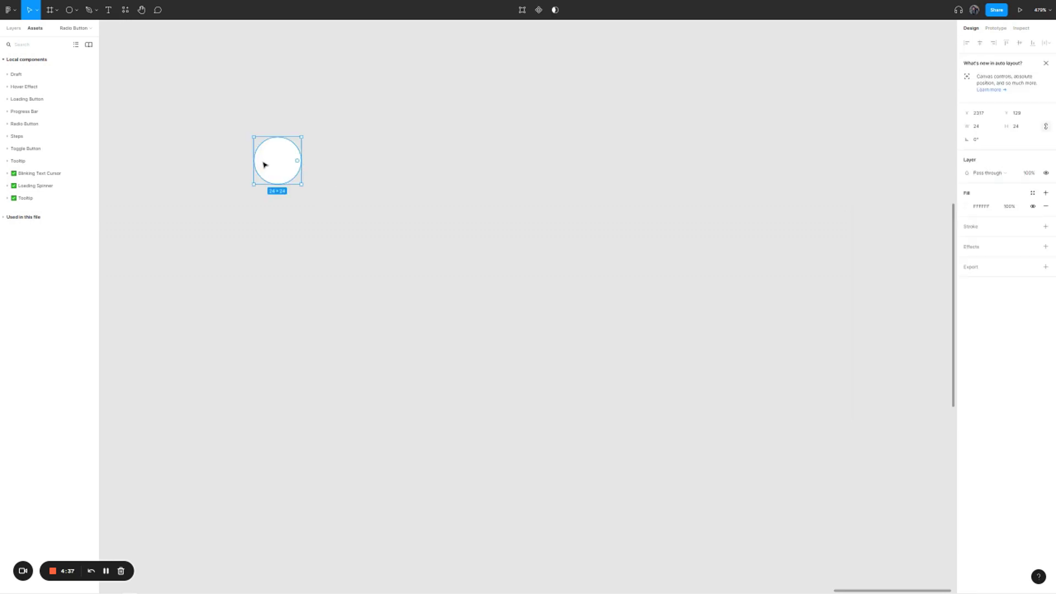
{"action": "left_click", "coordinate": [110, 15]}
{"action": "left_click", "coordinate": [330, 153]}
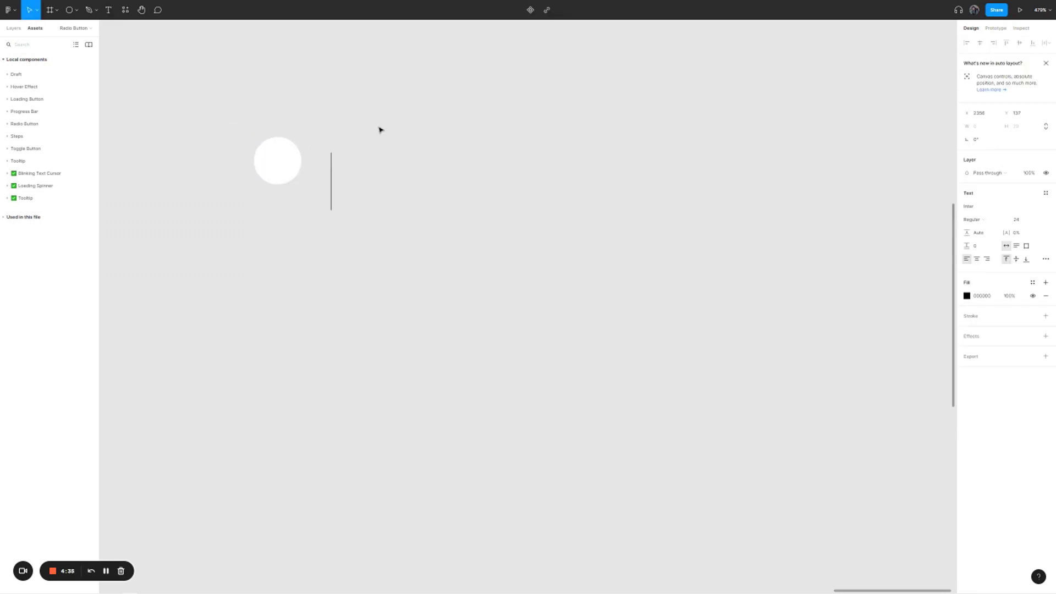
{"action": "type", "text": "Option A"}
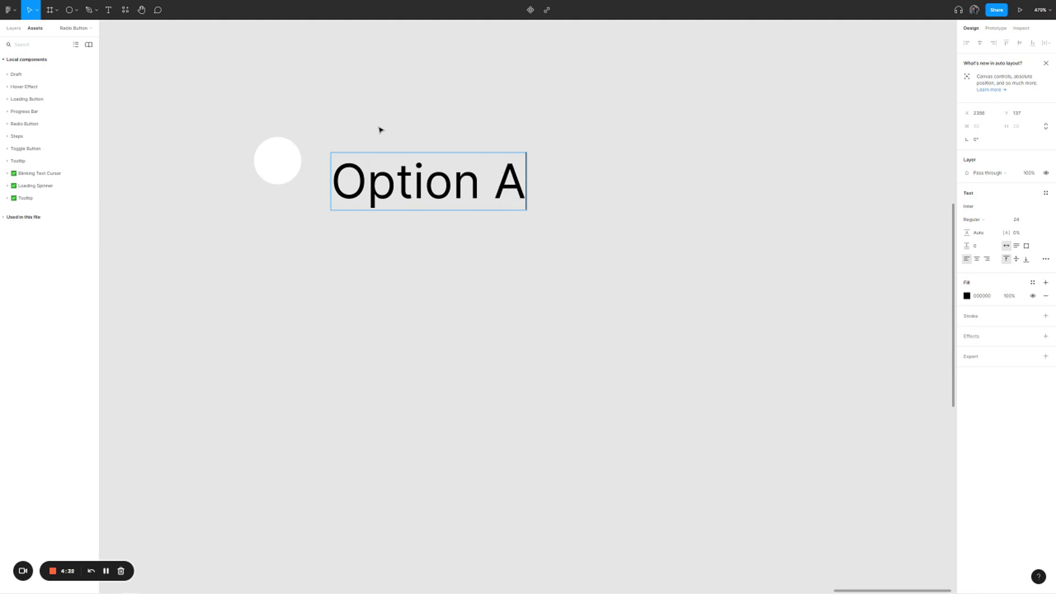
{"action": "key", "text": "Escape"}
{"action": "left_click_drag", "start_coordinate": [397, 180], "coordinate": [393, 154]}
Wrap the circle in an auto-layout frame with a black stroke and corner radius 100.
{"action": "left_click", "coordinate": [274, 159]}
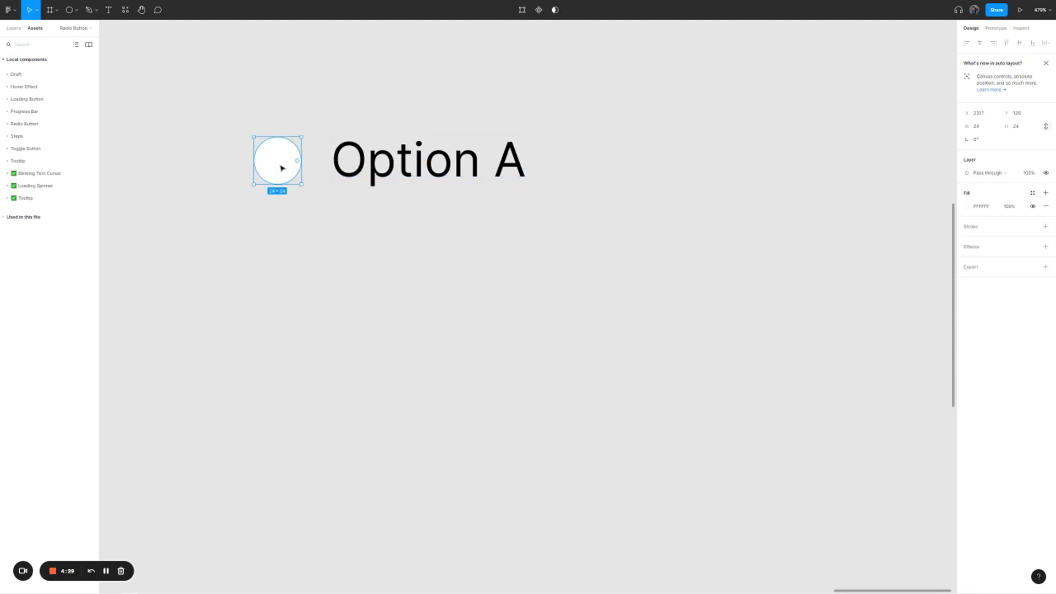
{"action": "right_click", "coordinate": [279, 164]}
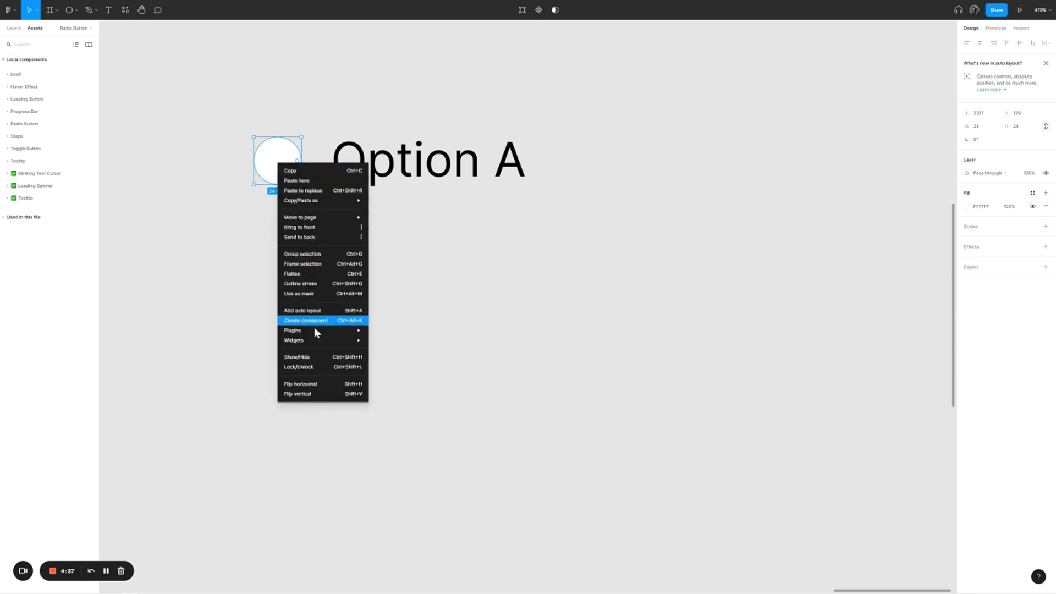
{"action": "left_click", "coordinate": [337, 310]}
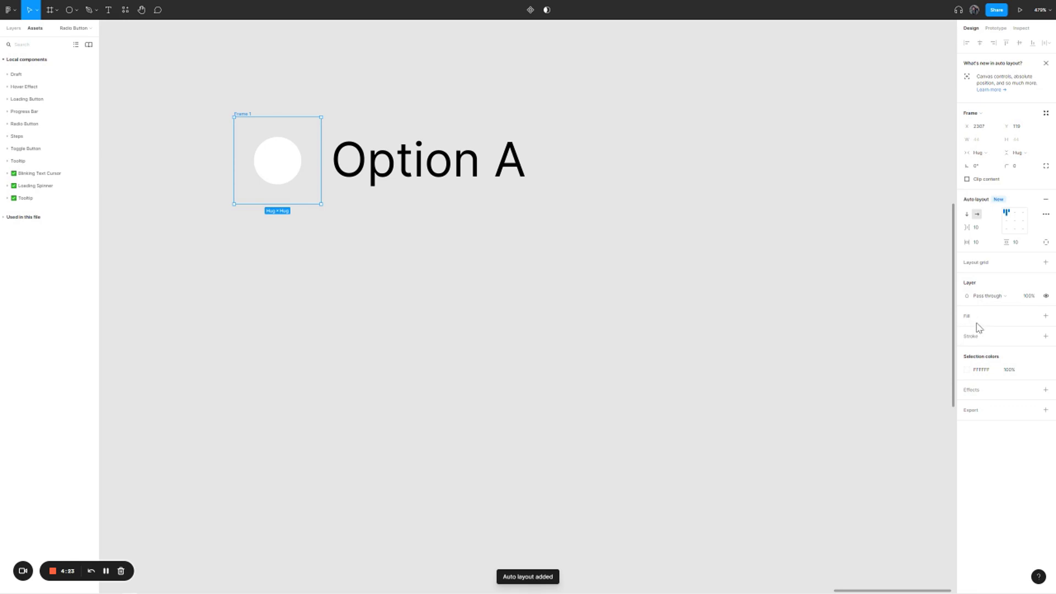
{"action": "left_click", "coordinate": [977, 342]}
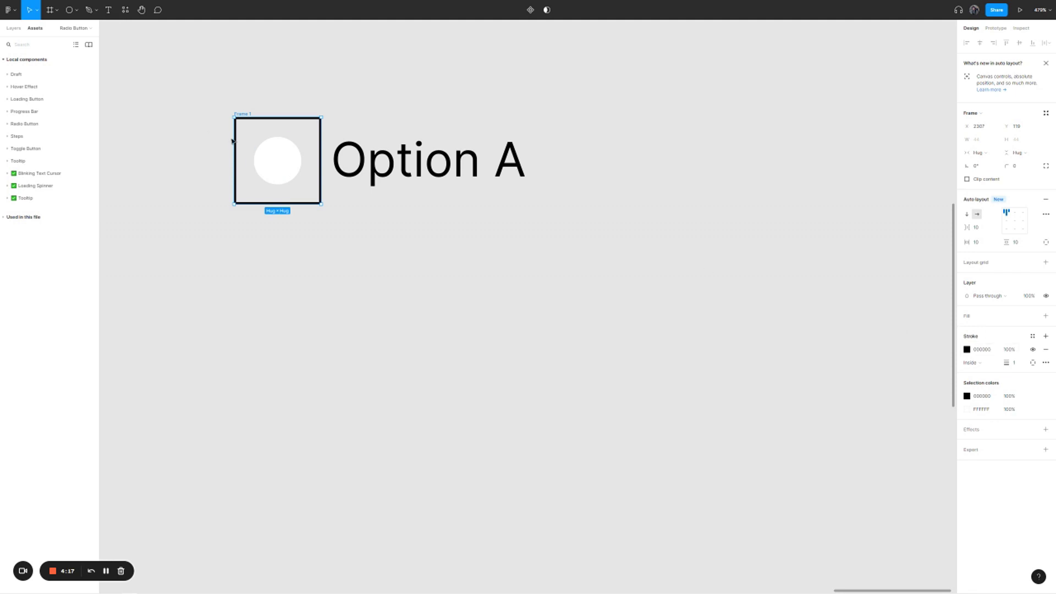
{"action": "left_click", "coordinate": [1020, 170]}
{"action": "type", "text": "100"}
{"action": "key", "text": "Return"}
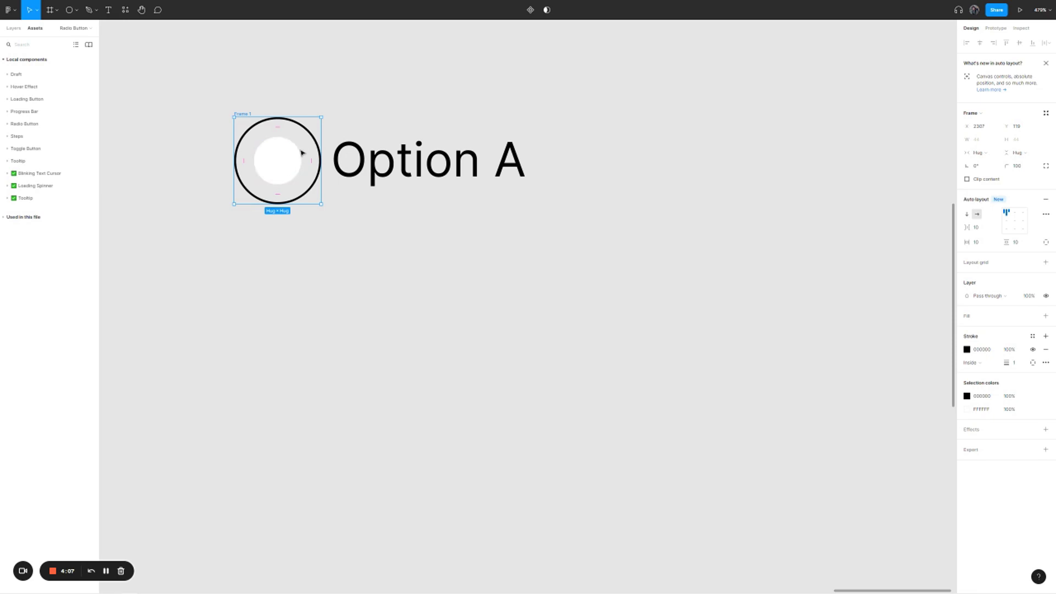
Give the frame 4 px padding, rename it 'Circle' and add a white fill.
{"action": "left_click", "coordinate": [983, 245]}
{"action": "type", "text": "4"}
{"action": "key", "text": "Tab"}
{"action": "type", "text": "4"}
{"action": "key", "text": "Tab"}
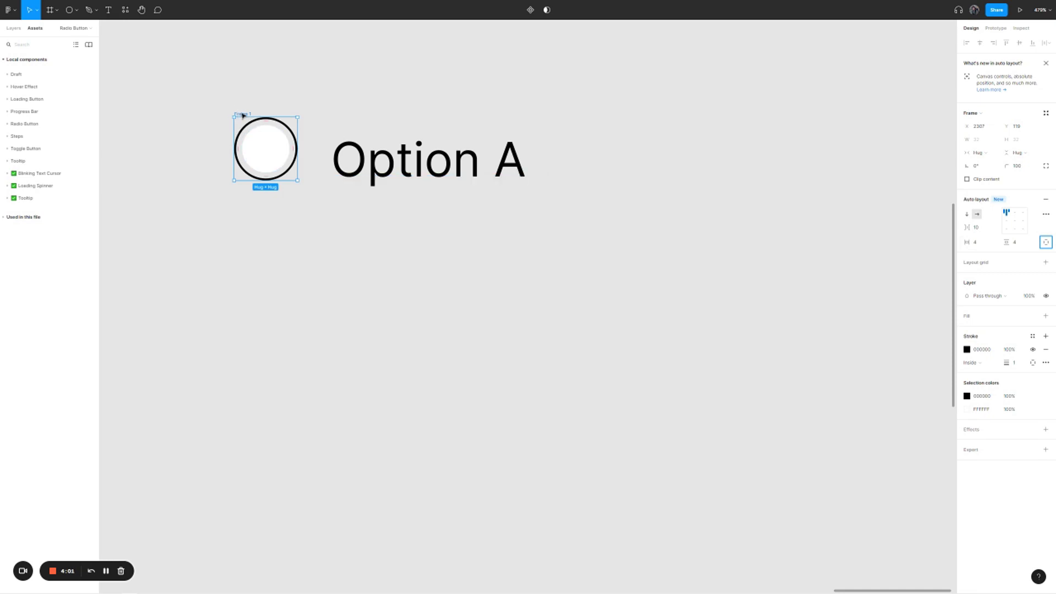
{"action": "left_click_drag", "start_coordinate": [243, 116], "coordinate": [251, 148]}
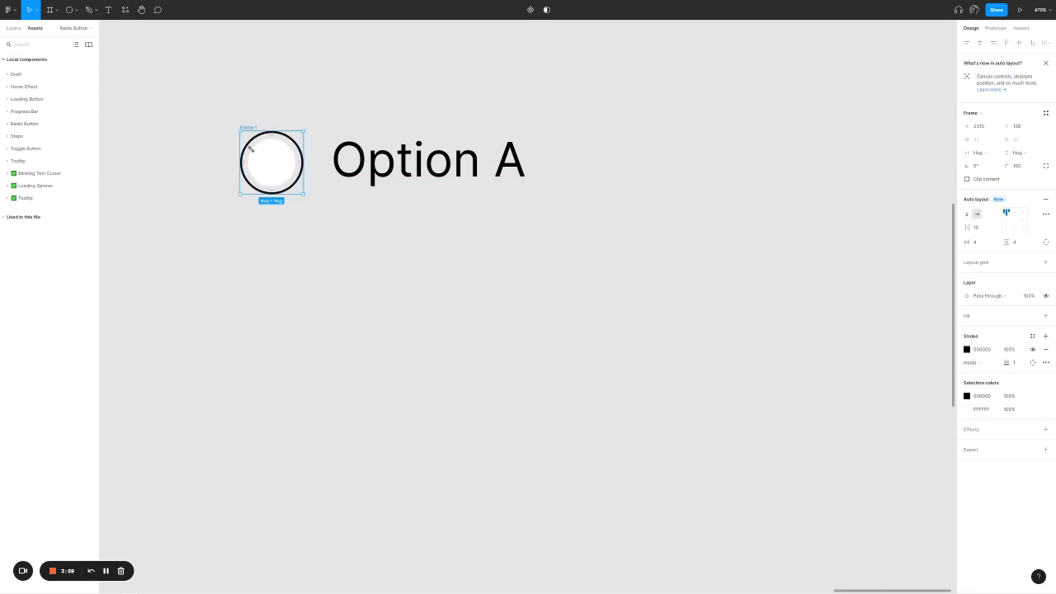
{"action": "double_click", "coordinate": [249, 127]}
{"action": "type", "text": "Circle"}
{"action": "key", "text": "Return"}
{"action": "left_click", "coordinate": [967, 317]}
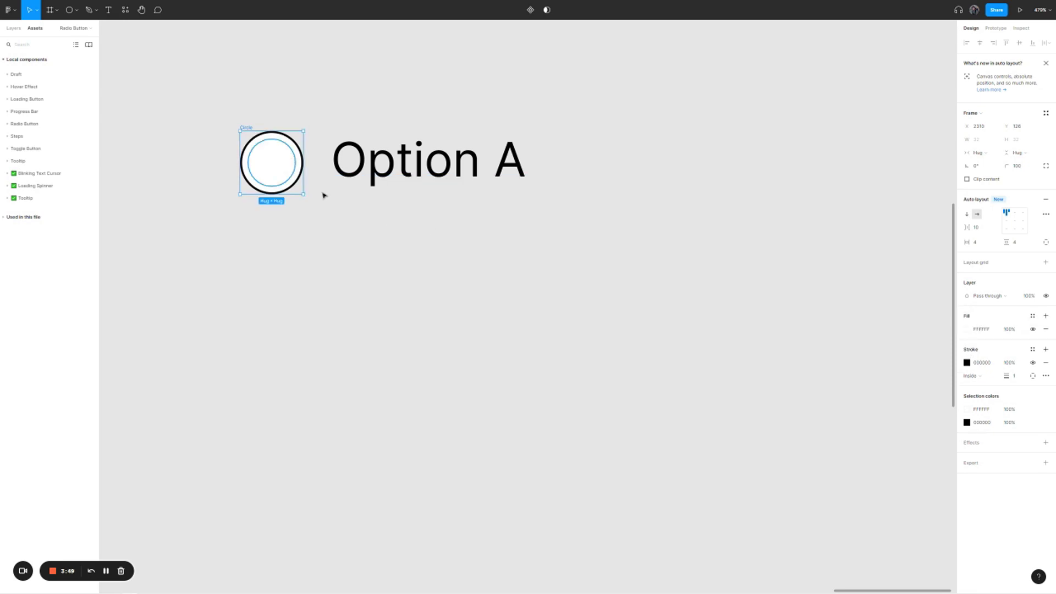
Wrap the Circle frame and 'Option A' text in auto layout with 8 px gap, centred vertically.
{"action": "left_click", "coordinate": [366, 219]}
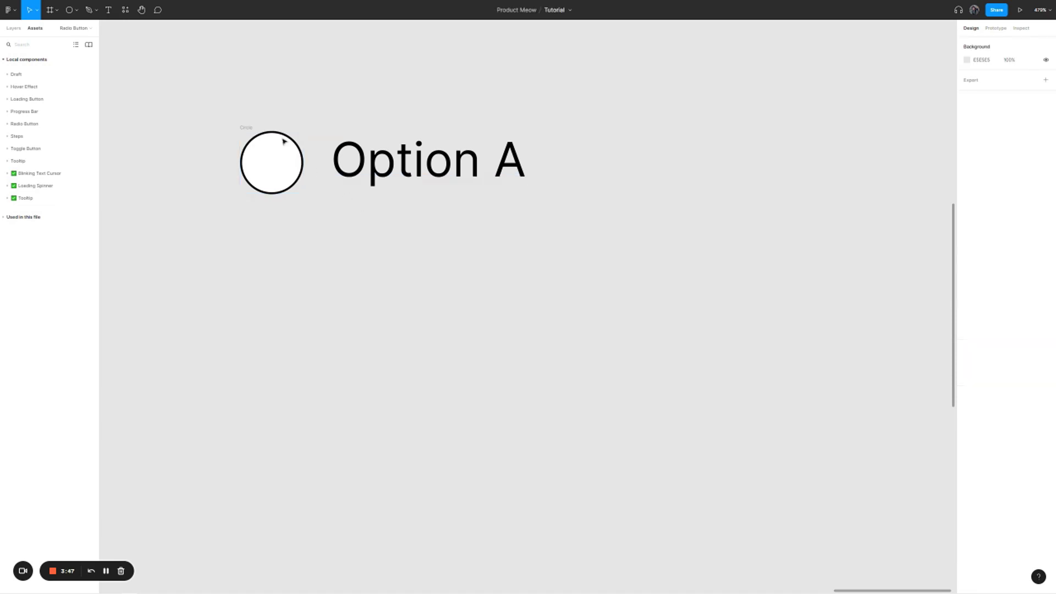
{"action": "left_click", "coordinate": [246, 127]}
{"action": "left_click_drag", "start_coordinate": [208, 99], "coordinate": [529, 196]}
{"action": "right_click", "coordinate": [387, 161]}
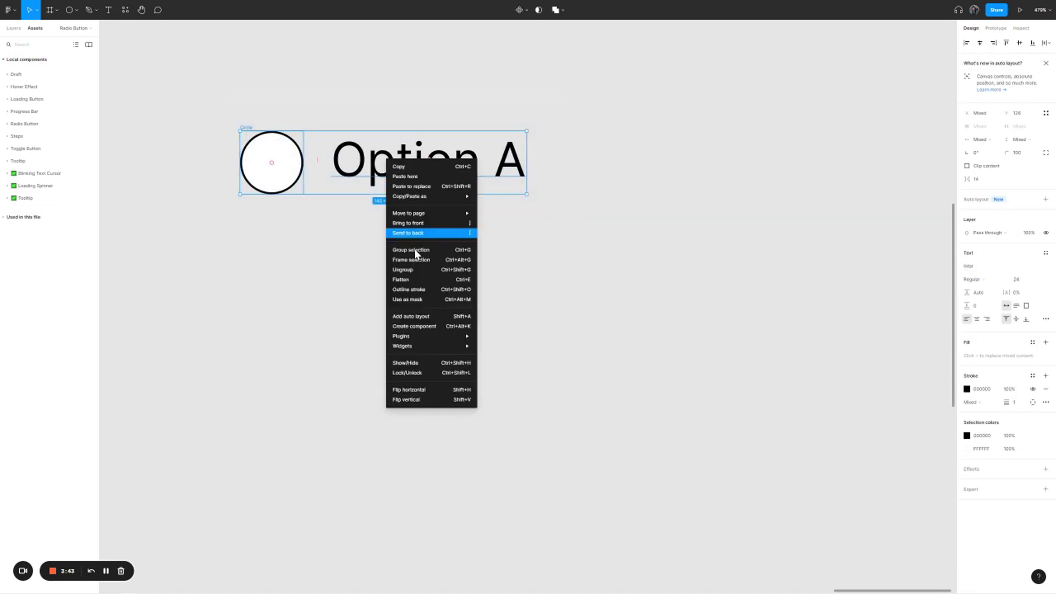
{"action": "left_click", "coordinate": [455, 316]}
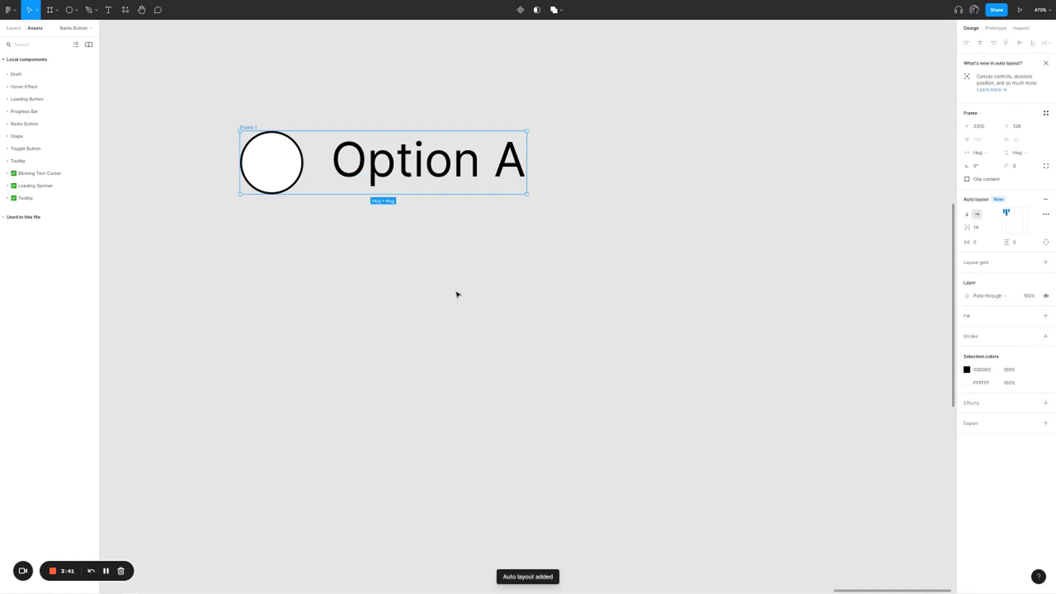
{"action": "left_click", "coordinate": [981, 230]}
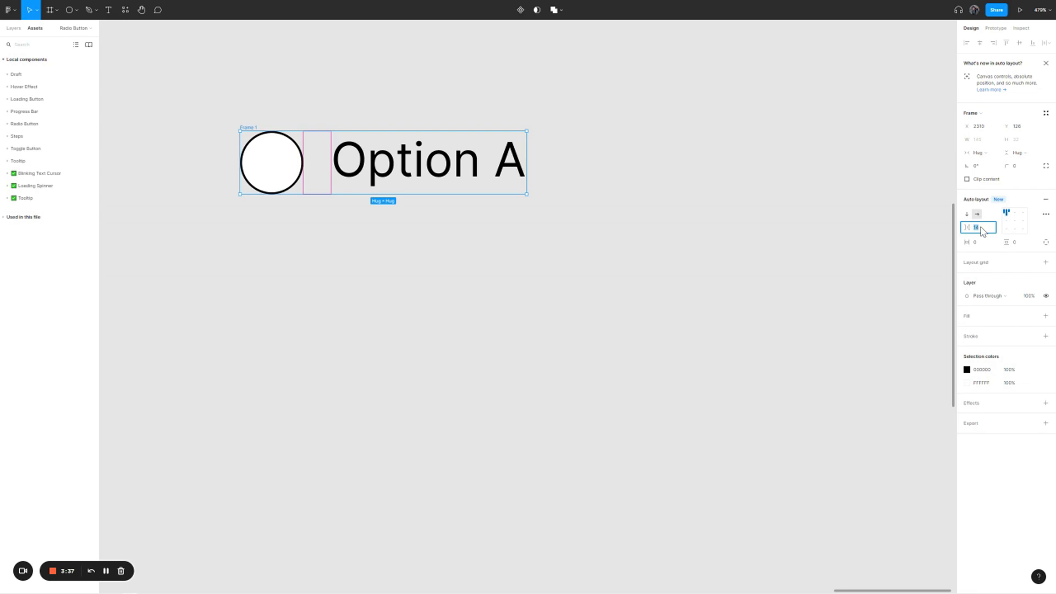
{"action": "type", "text": "8"}
{"action": "key", "text": "Return"}
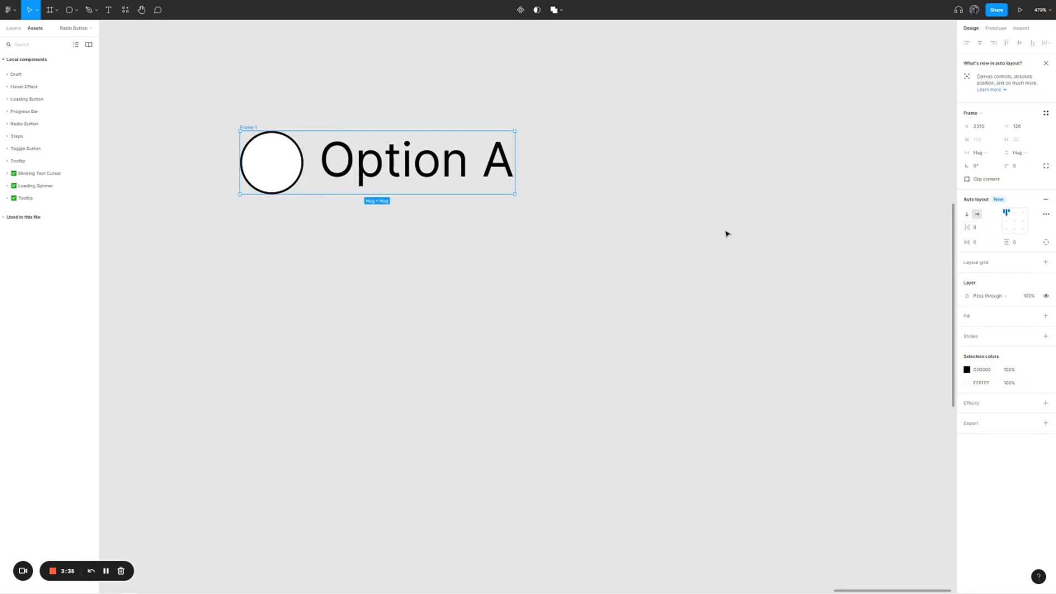
{"action": "left_click", "coordinate": [1008, 226]}
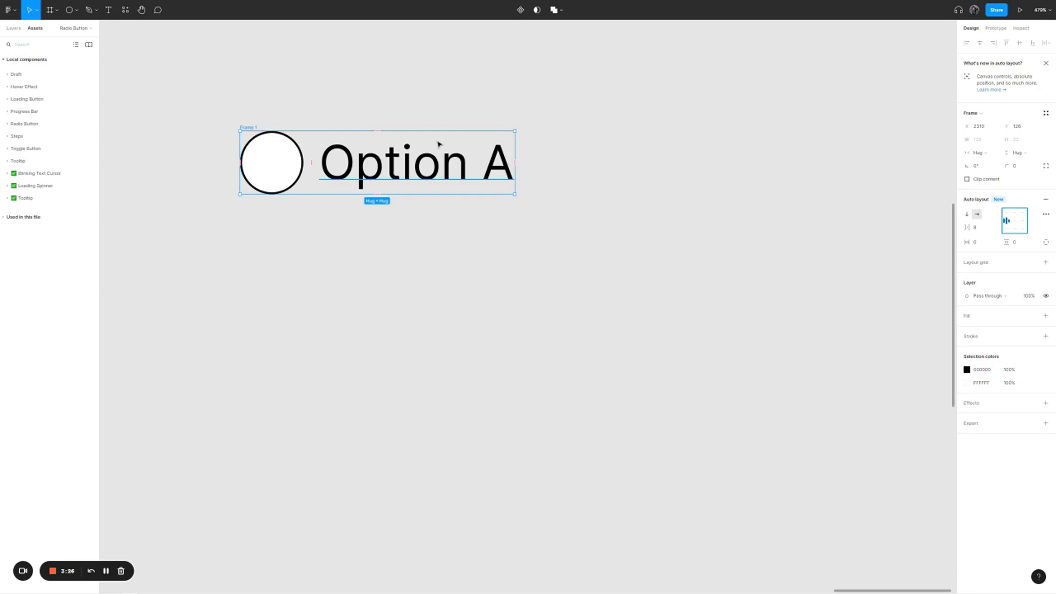
Reposition the Option A row frame and convert it into the Option component.
{"action": "left_click", "coordinate": [181, 96]}
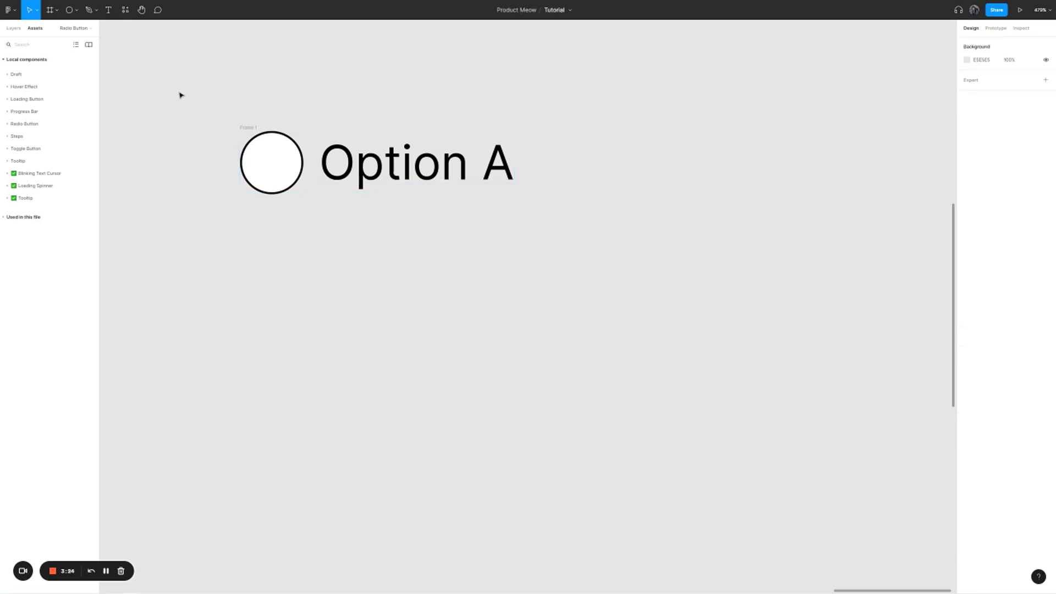
{"action": "left_click_drag", "start_coordinate": [250, 127], "coordinate": [225, 105]}
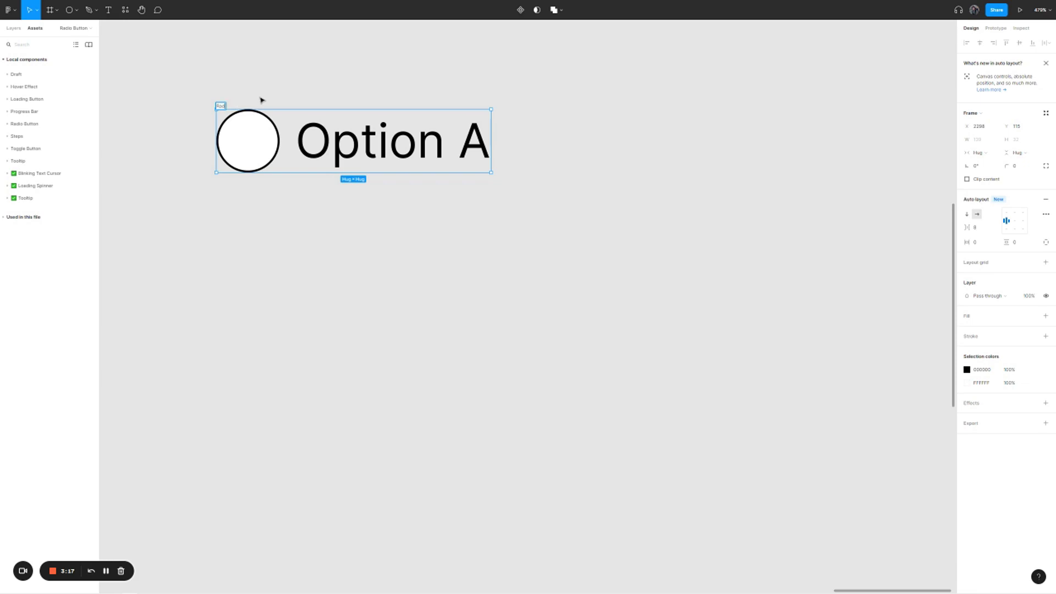
{"action": "key", "text": "BackSpace"}
{"action": "key", "text": "BackSpace"}
{"action": "key", "text": "BackSpace"}
{"action": "left_click", "coordinate": [521, 11]}
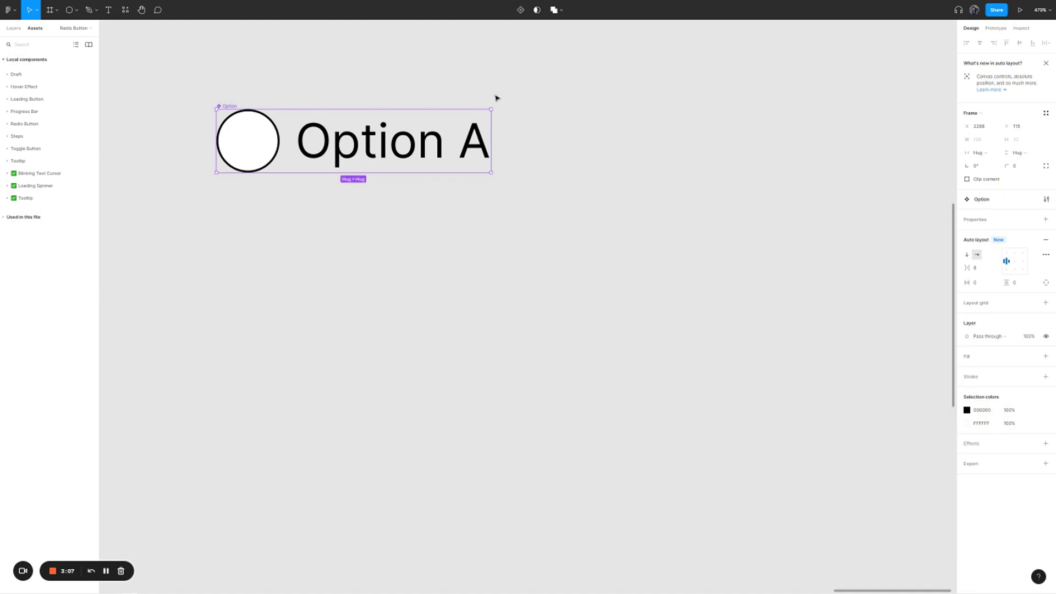
Add a second variant and set its circle stroke to blue 04B4FF.
{"action": "left_click", "coordinate": [521, 11]}
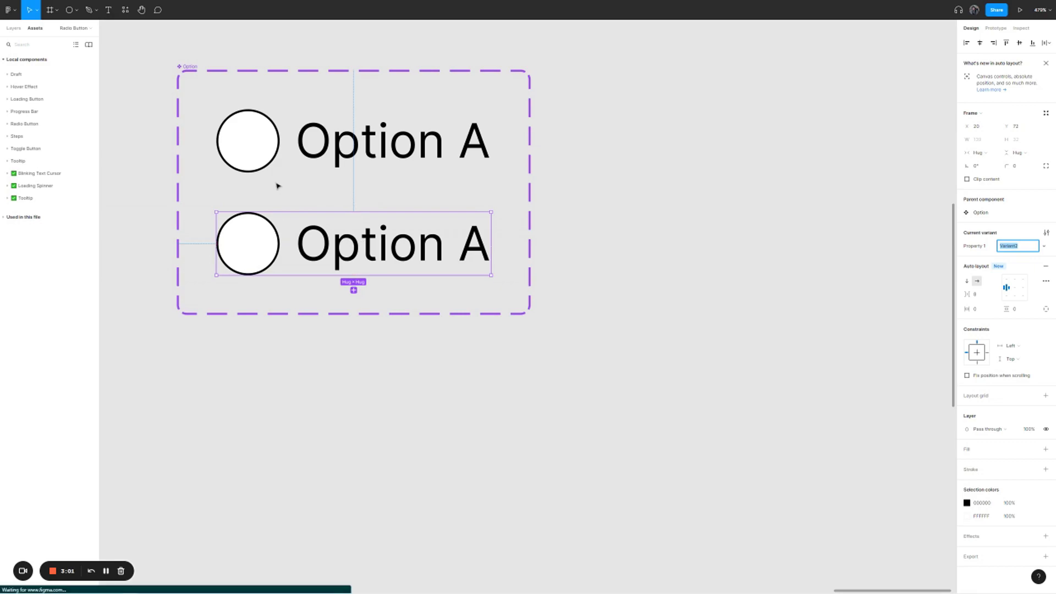
{"action": "key", "text": "Escape"}
{"action": "left_click", "coordinate": [259, 246]}
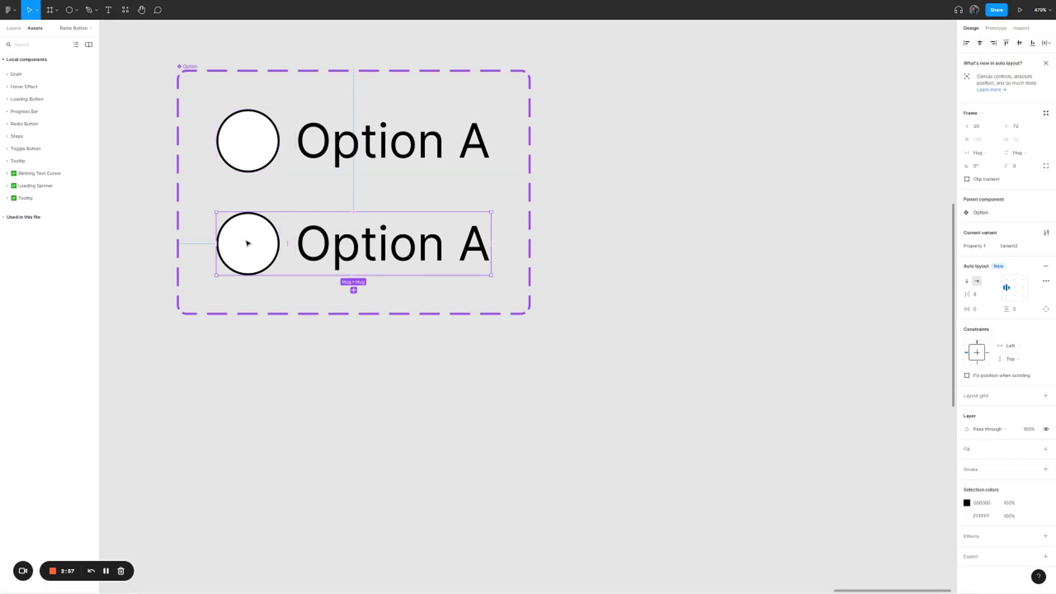
{"action": "left_click", "coordinate": [247, 243]}
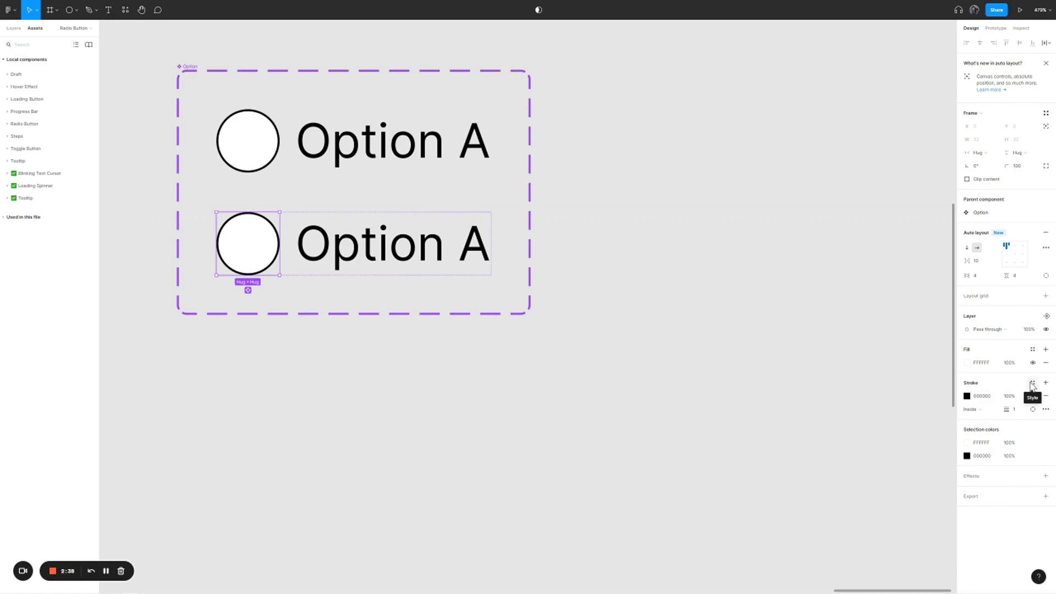
{"action": "left_click", "coordinate": [967, 395]}
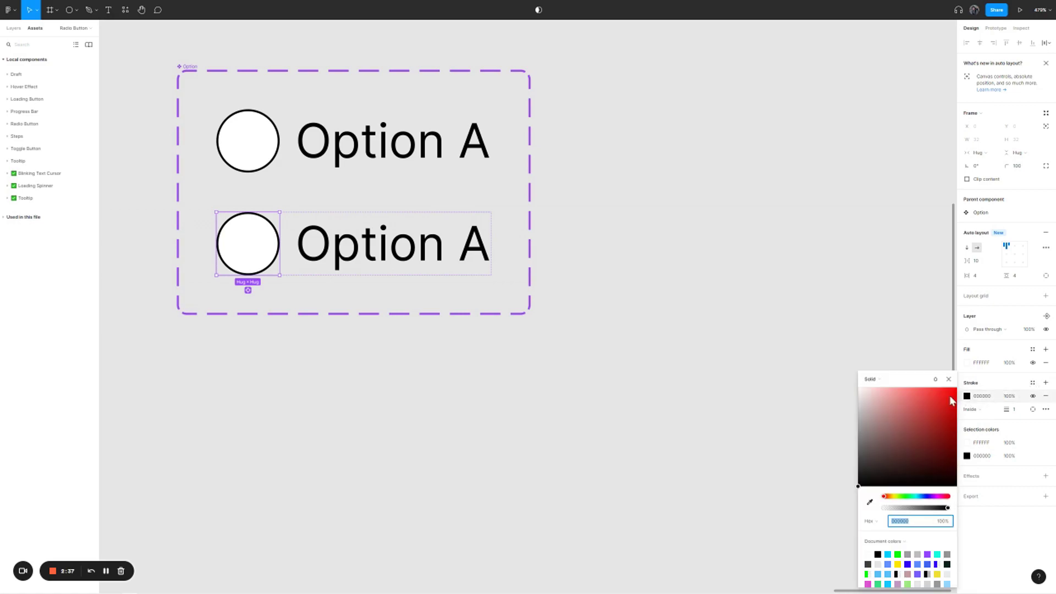
{"action": "left_click", "coordinate": [918, 496]}
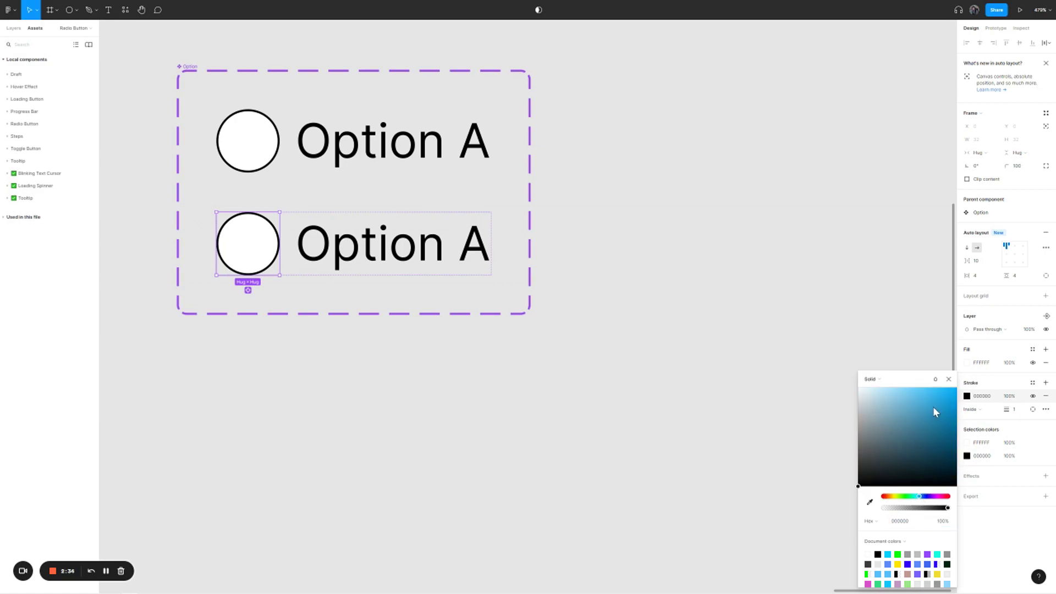
{"action": "left_click_drag", "start_coordinate": [932, 411], "coordinate": [954, 388]}
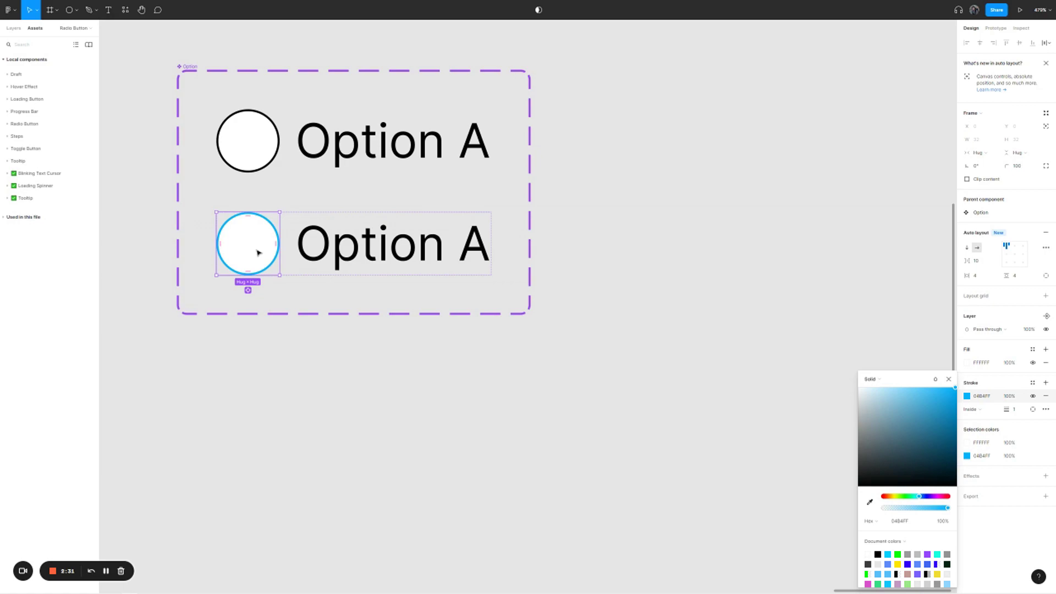
Fill the second variant's inner circle with cyan 00D1FF.
{"action": "left_click", "coordinate": [256, 252]}
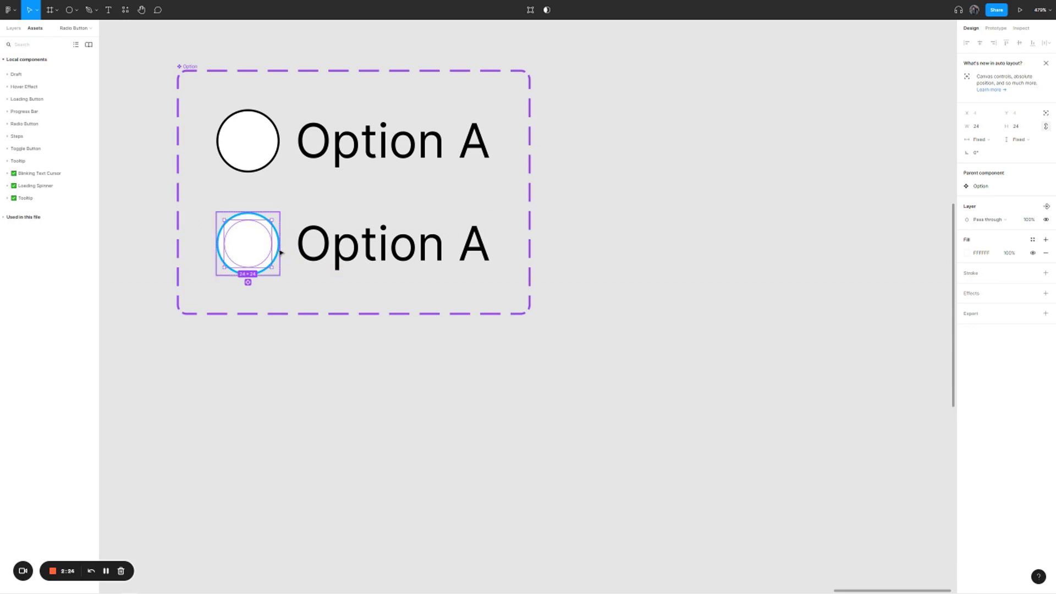
{"action": "left_click", "coordinate": [969, 254]}
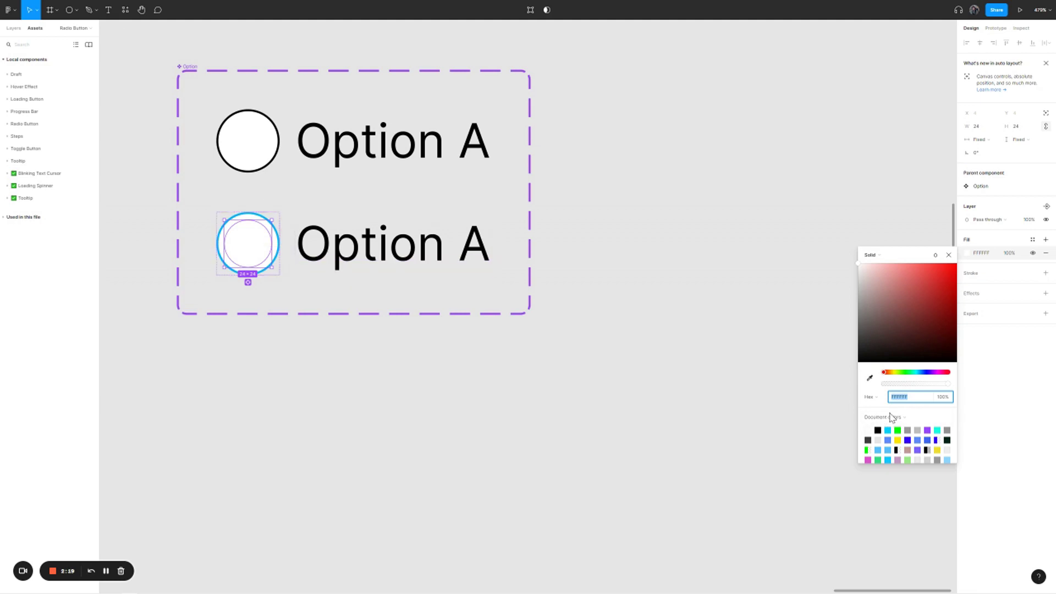
{"action": "left_click", "coordinate": [887, 430]}
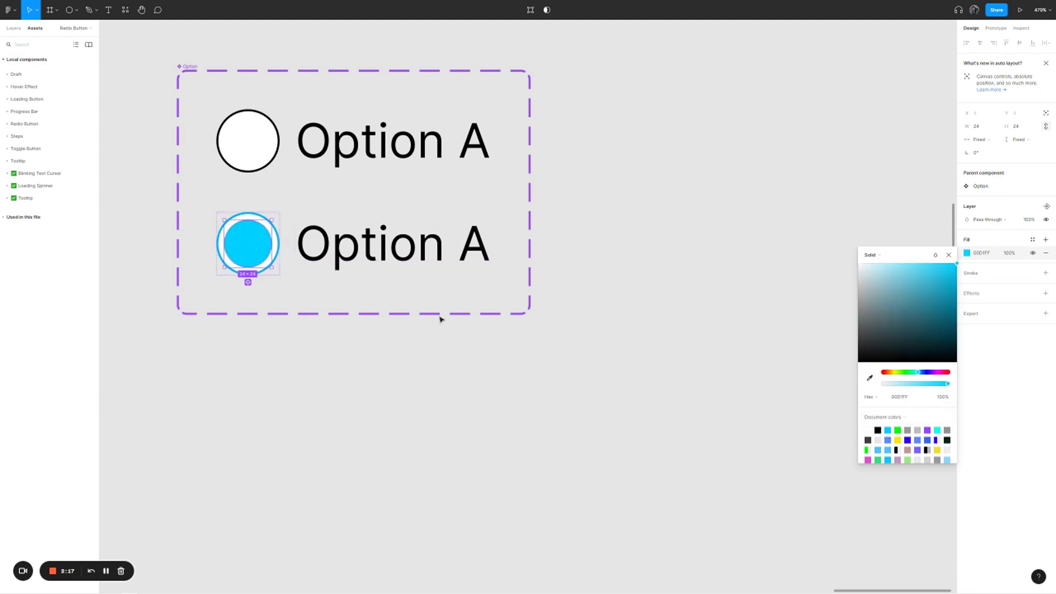
{"action": "left_click", "coordinate": [329, 350]}
{"action": "scroll", "coordinate": [352, 363], "scroll_direction": "up", "scroll_amount": 2}
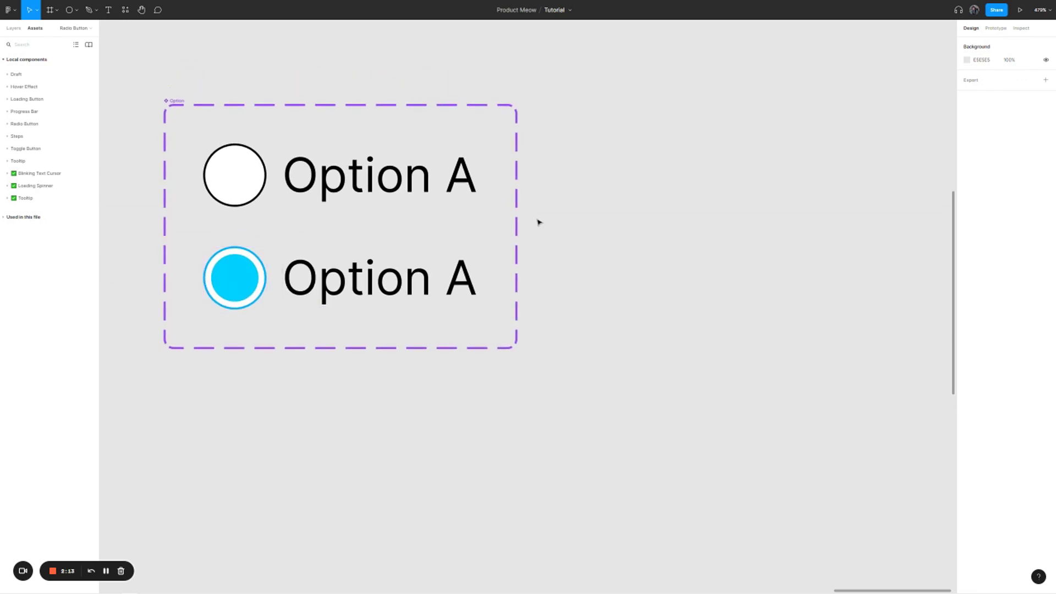
Duplicate the empty/filled variant pair three times, giving eight alternating variants.
{"action": "left_click_drag", "start_coordinate": [311, 73], "coordinate": [354, 362]}
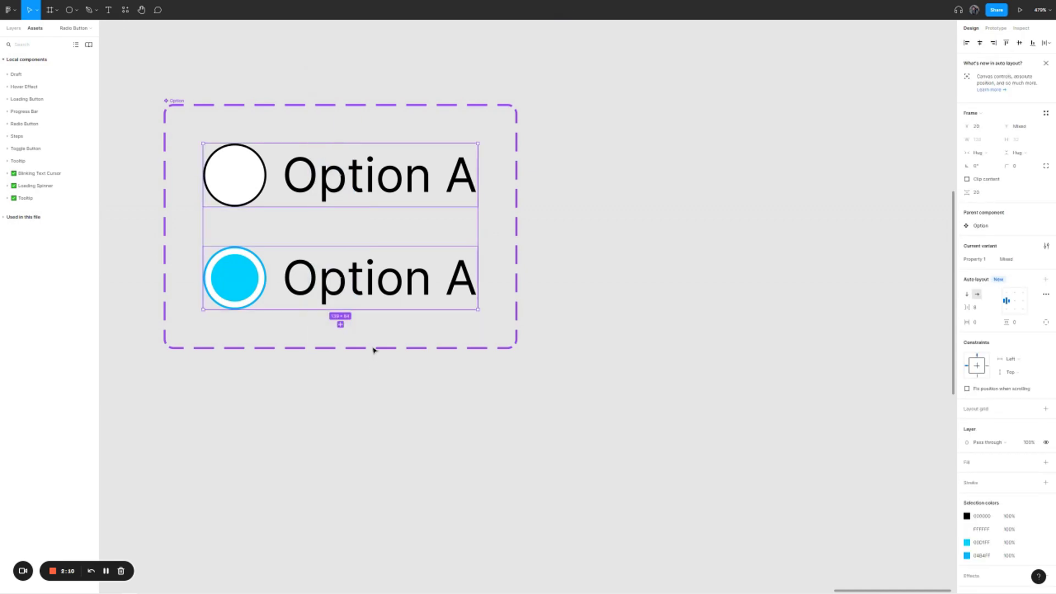
{"action": "left_click", "coordinate": [340, 324]}
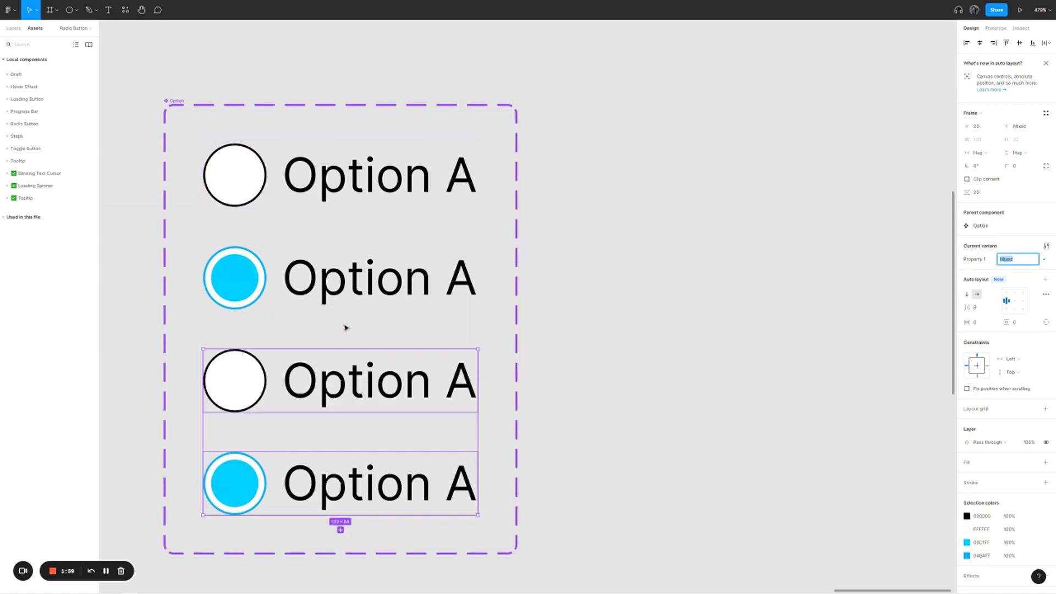
{"action": "scroll", "coordinate": [349, 484], "scroll_direction": "down", "scroll_amount": 1}
{"action": "left_click", "coordinate": [340, 512]}
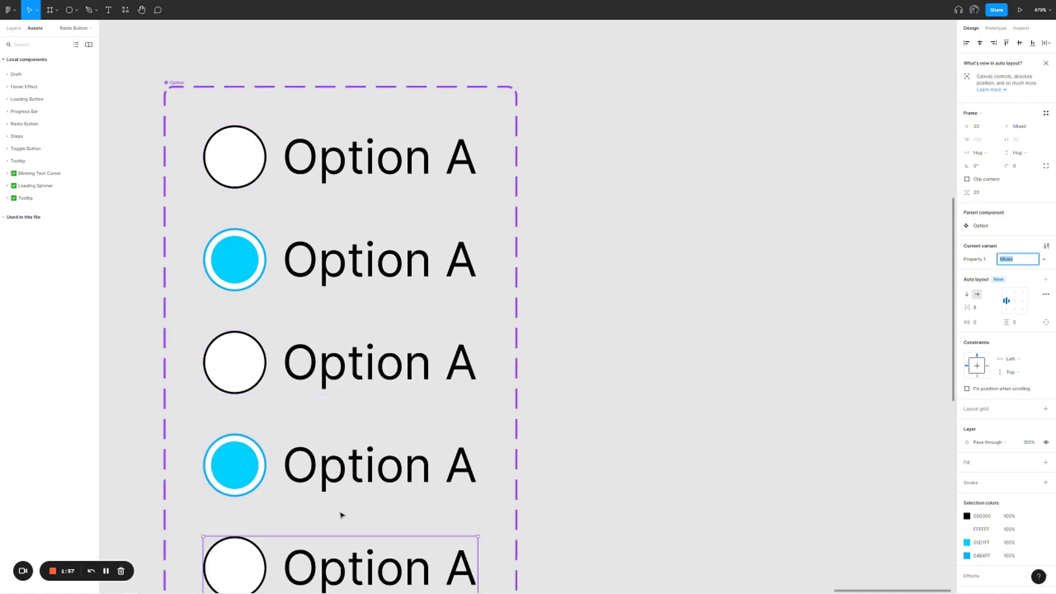
{"action": "scroll", "coordinate": [342, 451], "scroll_direction": "down", "scroll_amount": 4}
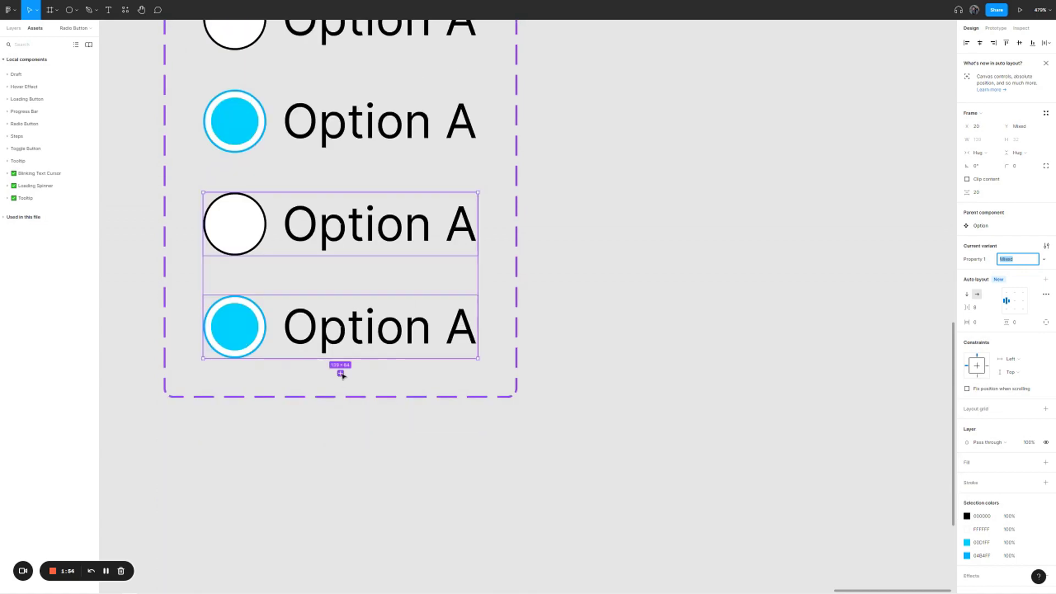
{"action": "left_click", "coordinate": [340, 373]}
{"action": "scroll", "coordinate": [510, 310], "scroll_direction": "down", "scroll_amount": 5}
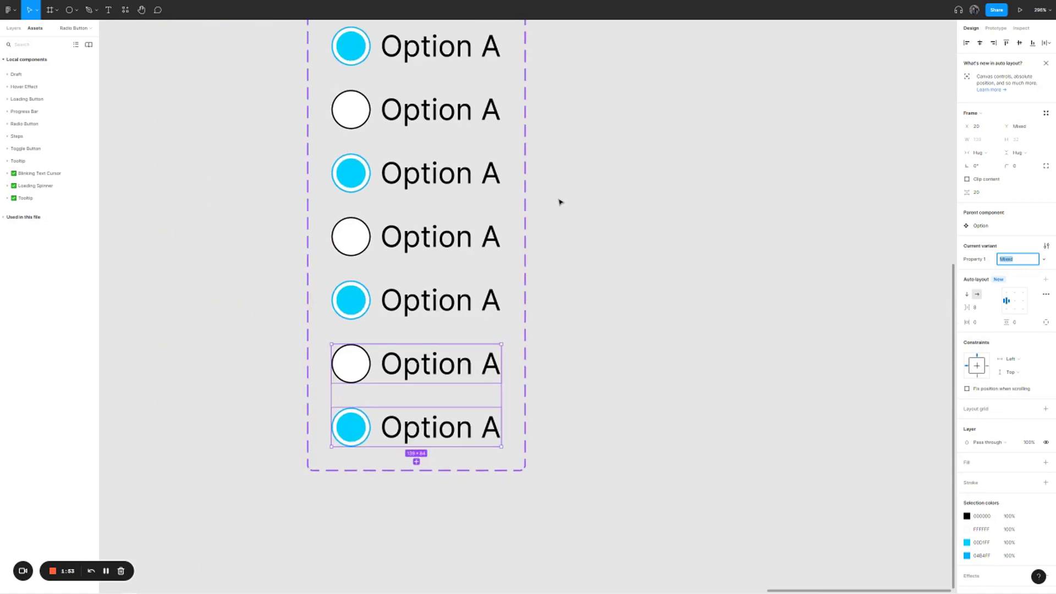
{"action": "key", "text": "BackSpace"}
{"action": "left_click", "coordinate": [601, 150]}
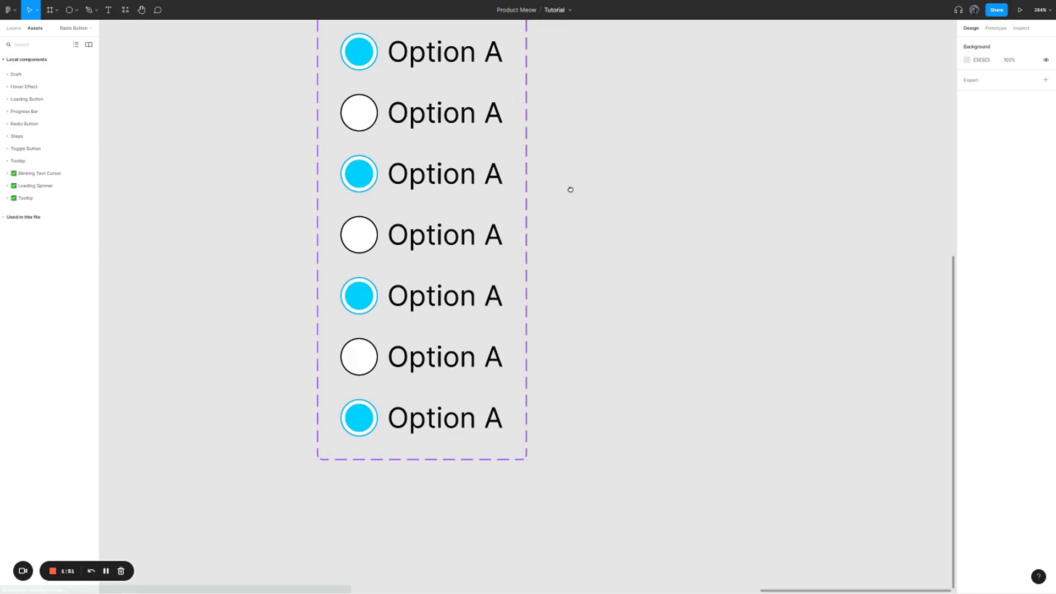
{"action": "scroll", "coordinate": [566, 190], "scroll_direction": "up", "scroll_amount": 3}
{"action": "scroll", "coordinate": [554, 253], "scroll_direction": "down", "scroll_amount": 2}
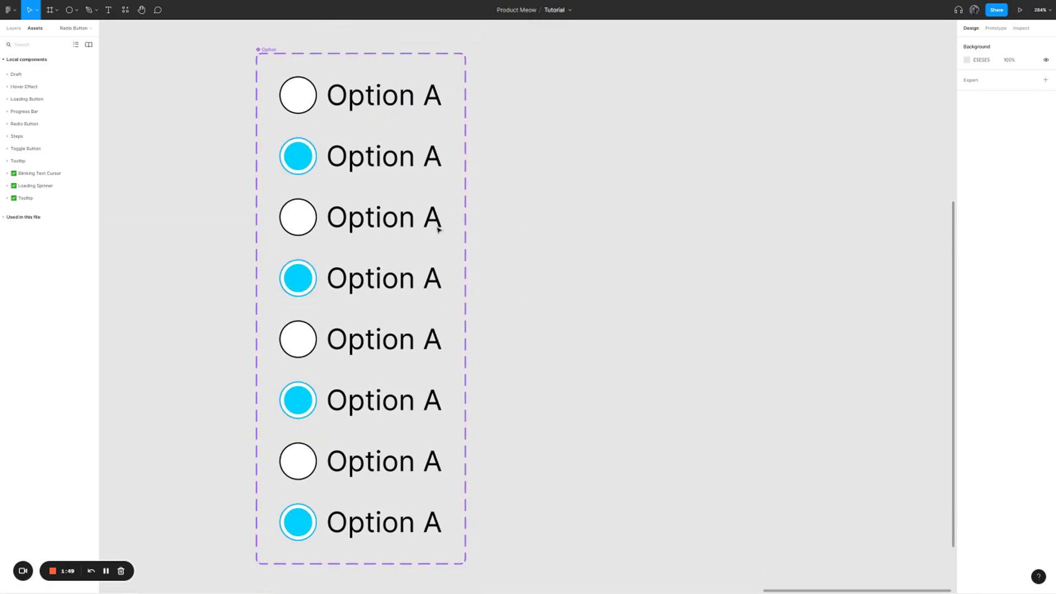
Change the third and fourth variant labels to 'Option B'.
{"action": "double_click", "coordinate": [409, 216]}
{"action": "double_click", "coordinate": [409, 216]}
{"action": "left_click", "coordinate": [427, 216]}
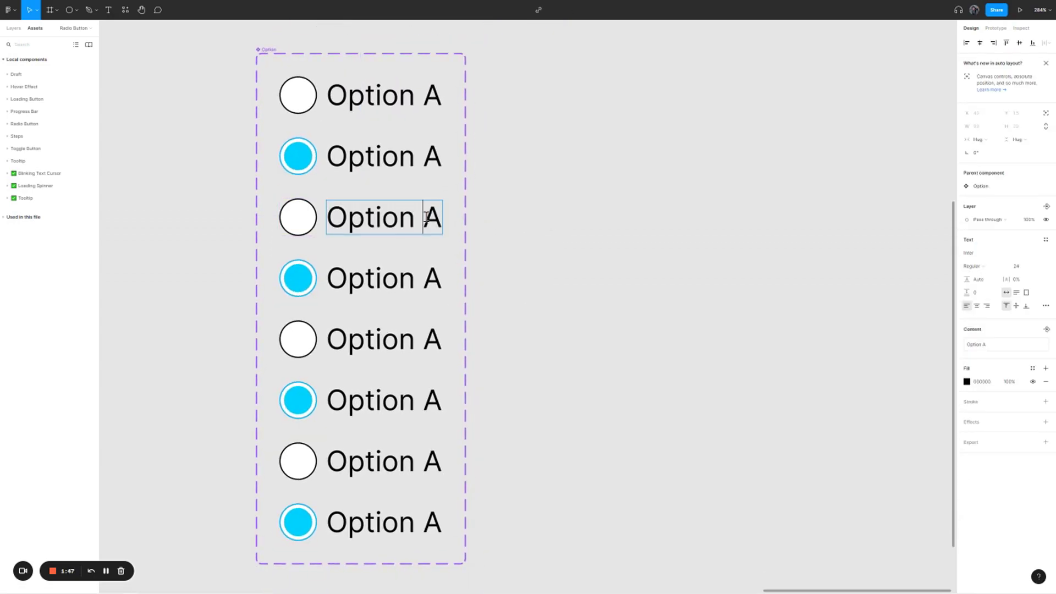
{"action": "key", "text": "Delete"}
{"action": "type", "text": "C"}
{"action": "key", "text": "BackSpace"}
{"action": "type", "text": "B"}
{"action": "double_click", "coordinate": [423, 278]}
{"action": "left_click_drag", "start_coordinate": [424, 278], "coordinate": [443, 286]}
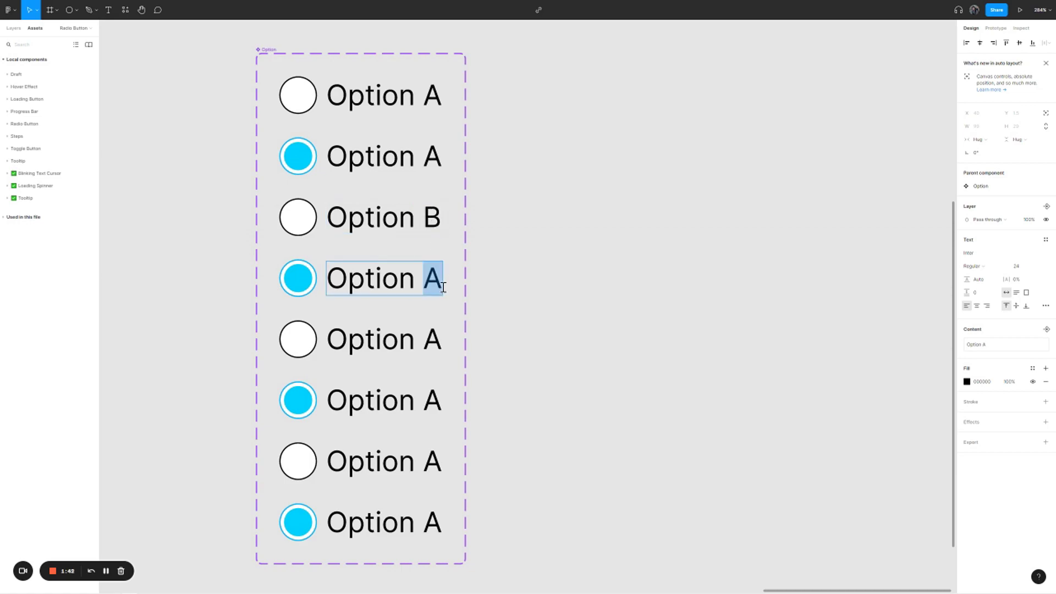
{"action": "type", "text": "B"}
Change the fifth and sixth variant labels to 'Option C'.
{"action": "double_click", "coordinate": [431, 336]}
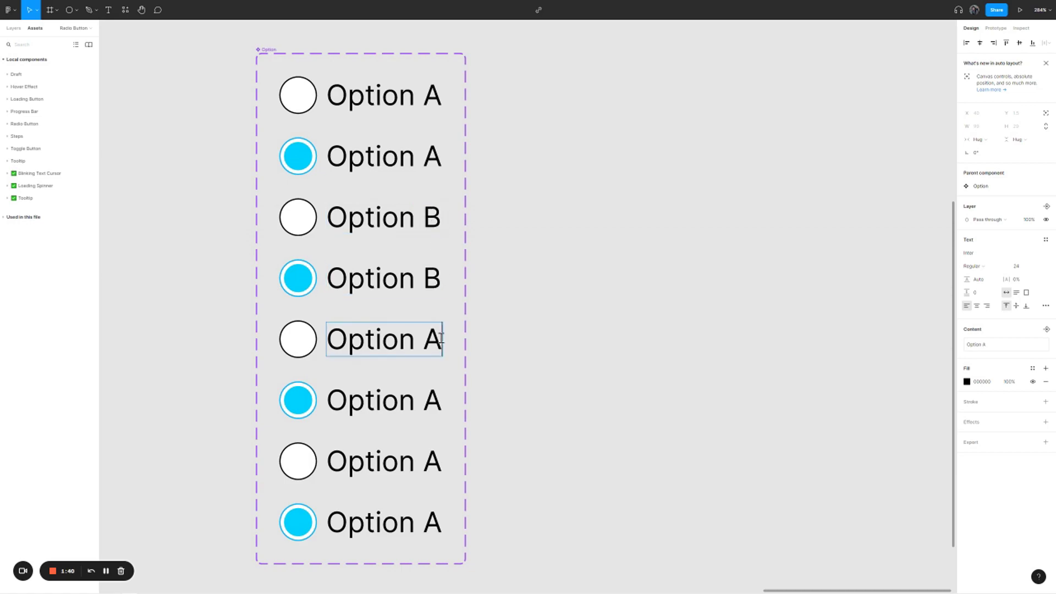
{"action": "left_click_drag", "start_coordinate": [431, 336], "coordinate": [449, 337]}
{"action": "type", "text": "C"}
{"action": "double_click", "coordinate": [431, 399]}
{"action": "left_click_drag", "start_coordinate": [432, 398], "coordinate": [443, 397]}
{"action": "type", "text": "C"}
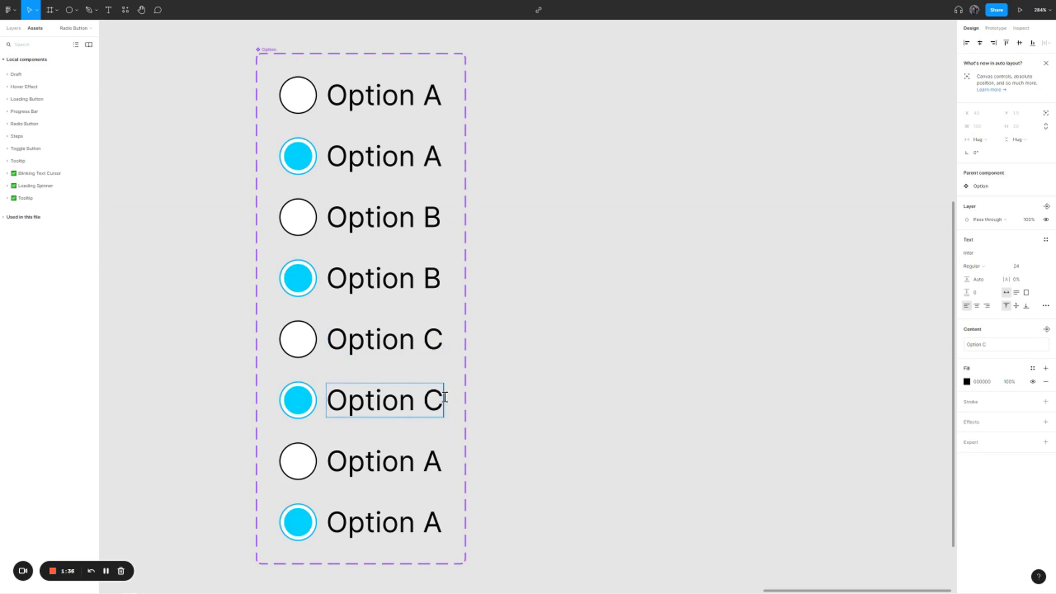
Change the seventh and eighth variant labels to 'Option D'.
{"action": "double_click", "coordinate": [432, 462]}
{"action": "left_click_drag", "start_coordinate": [432, 462], "coordinate": [449, 465]}
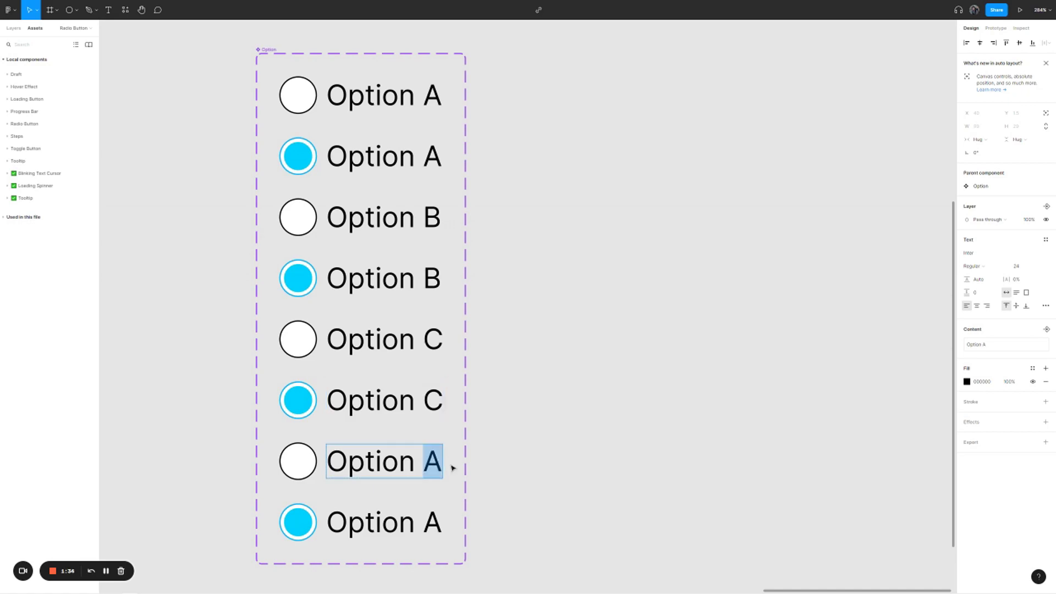
{"action": "type", "text": "D"}
{"action": "double_click", "coordinate": [427, 523]}
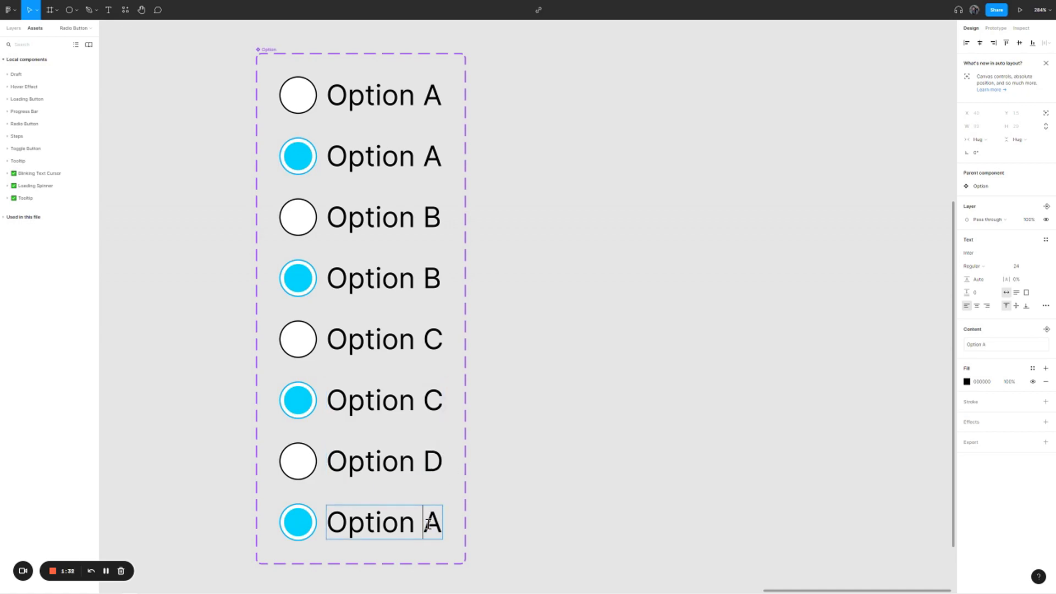
{"action": "left_click_drag", "start_coordinate": [428, 524], "coordinate": [458, 525]}
{"action": "type", "text": "D"}
{"action": "key", "text": "Escape"}
{"action": "left_click", "coordinate": [484, 185]}
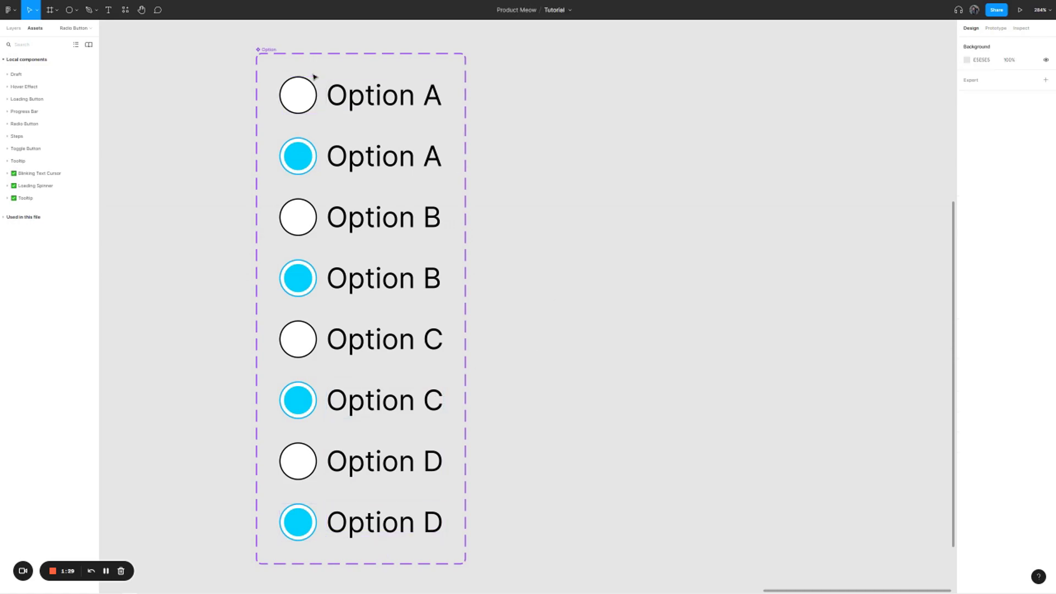
Widen the Option component set and move the Option B pair beside Option A.
{"action": "left_click_drag", "start_coordinate": [265, 48], "coordinate": [184, 46]}
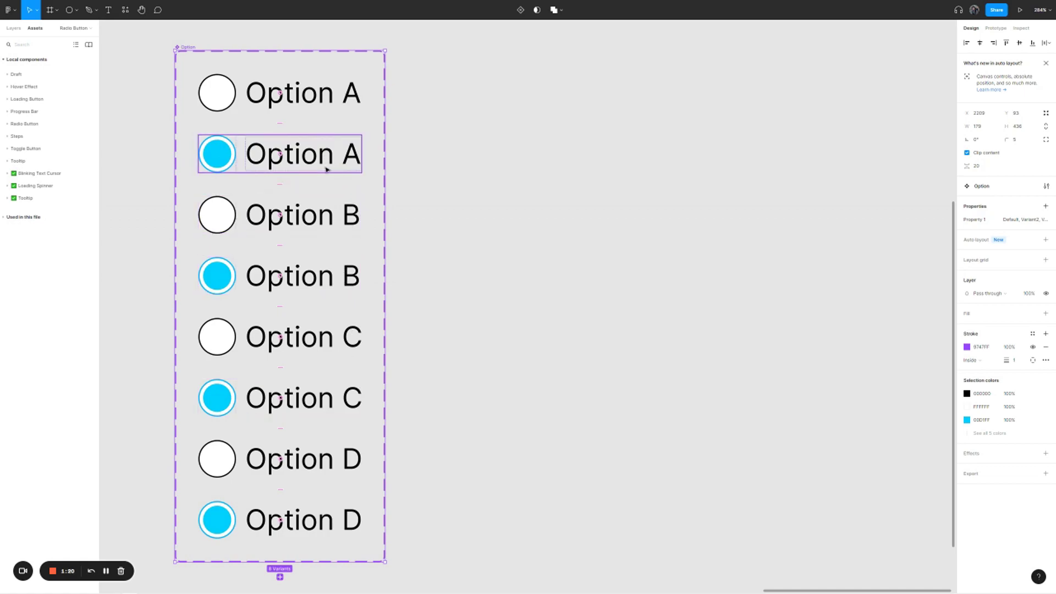
{"action": "left_click", "coordinate": [392, 291]}
{"action": "left_click", "coordinate": [313, 205]}
{"action": "left_click", "coordinate": [388, 207]}
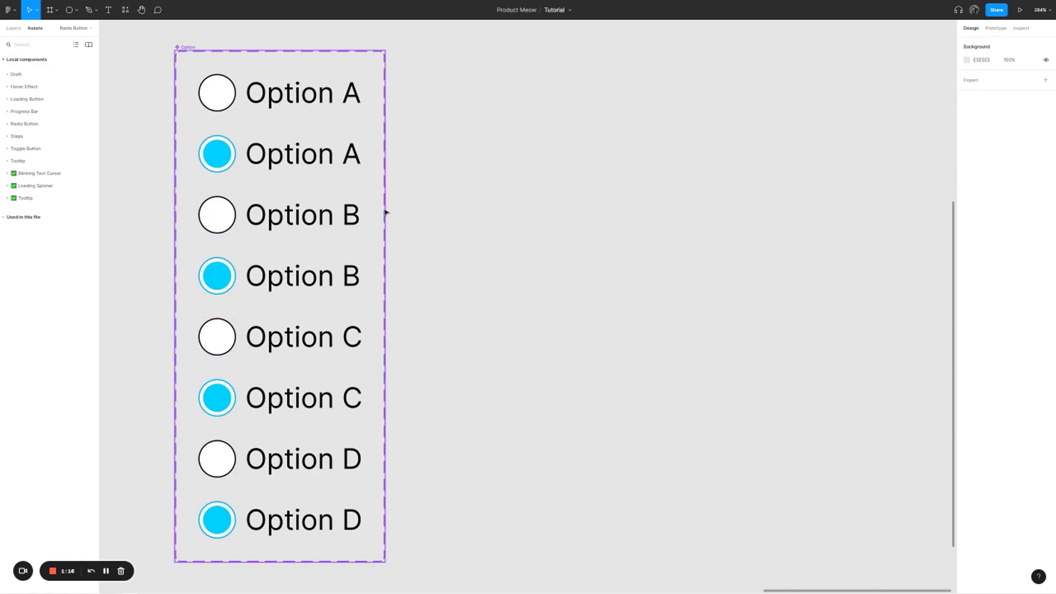
{"action": "left_click", "coordinate": [387, 213]}
{"action": "left_click_drag", "start_coordinate": [383, 215], "coordinate": [600, 214]}
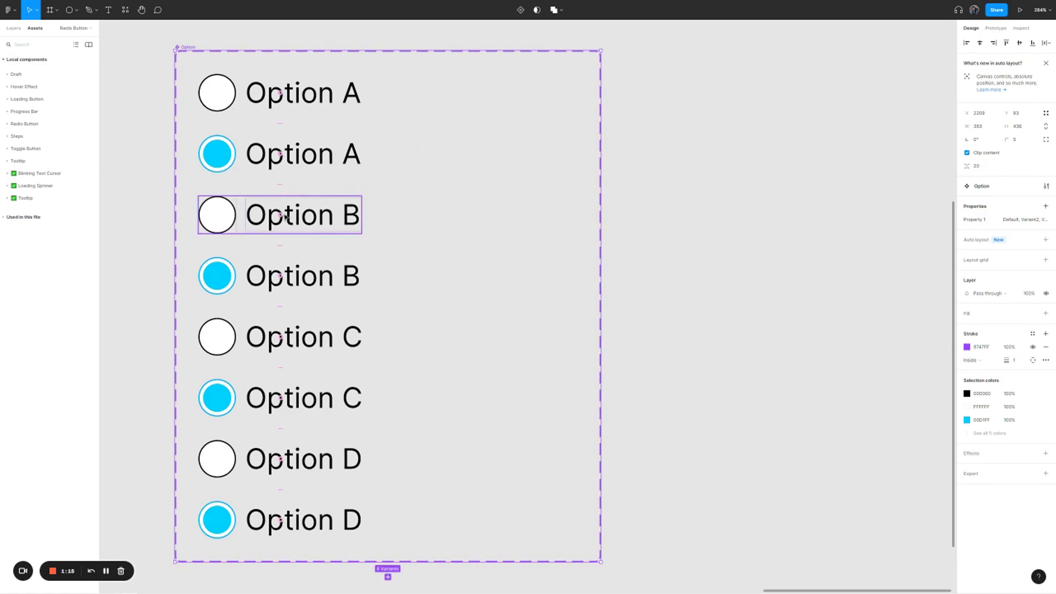
{"action": "left_click", "coordinate": [336, 222]}
{"action": "left_click", "coordinate": [325, 279], "text": "shift"}
{"action": "left_click_drag", "start_coordinate": [325, 279], "coordinate": [509, 160]}
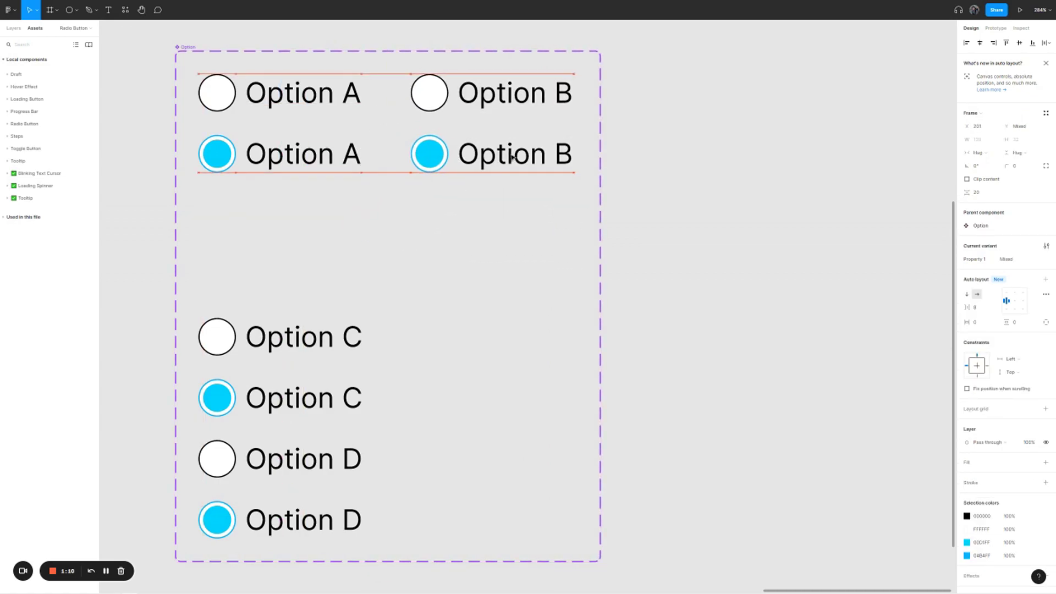
Widen the component set further and move the Option C pair into the top row.
{"action": "left_click", "coordinate": [601, 222]}
{"action": "left_click", "coordinate": [599, 220]}
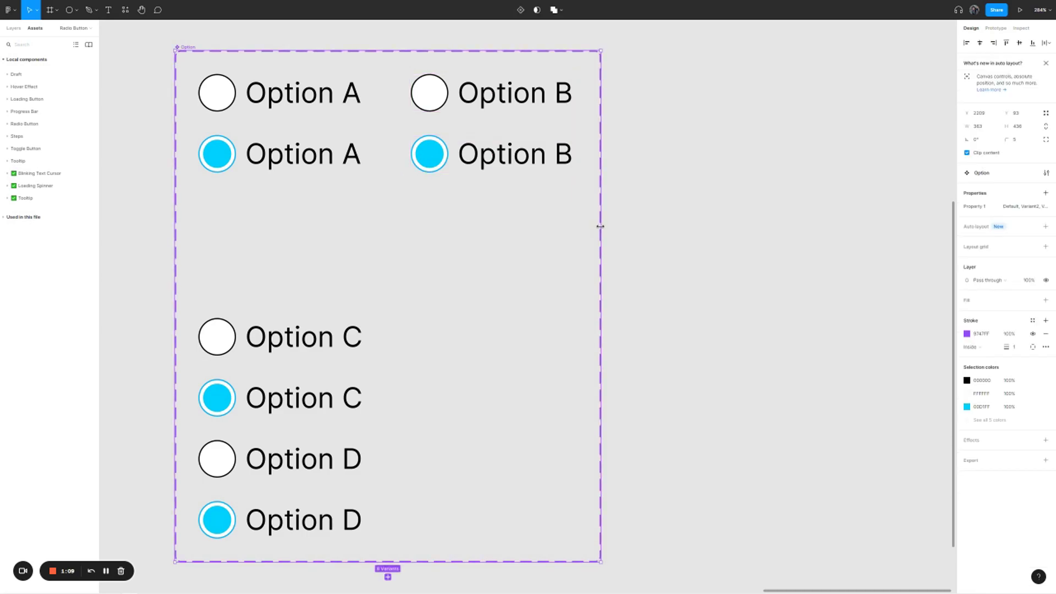
{"action": "left_click_drag", "start_coordinate": [600, 220], "coordinate": [936, 215]}
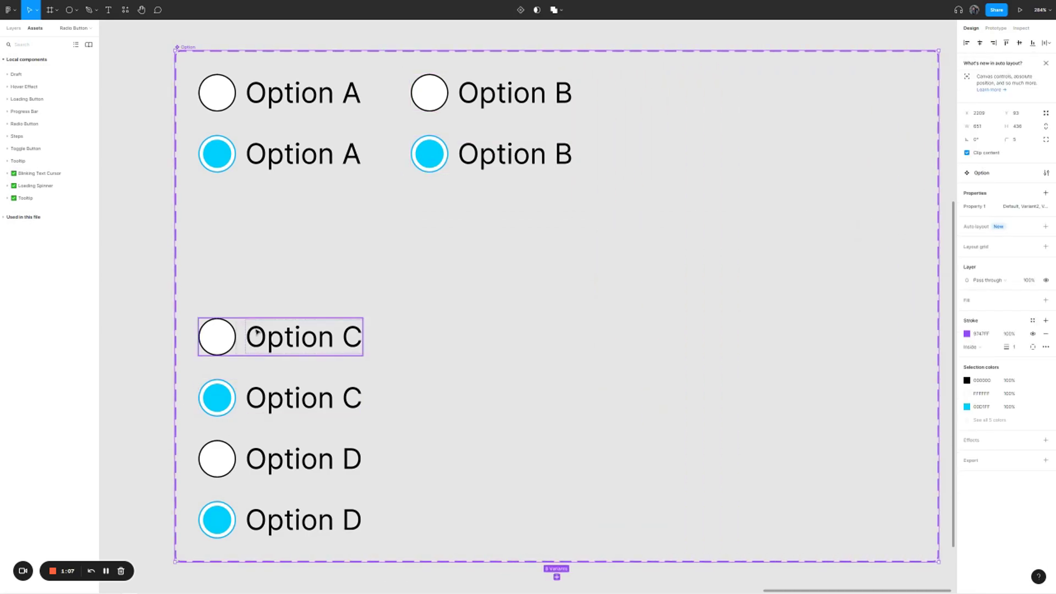
{"action": "scroll", "coordinate": [387, 422], "scroll_direction": "up", "scroll_amount": 3}
{"action": "scroll", "coordinate": [387, 422], "scroll_direction": "left", "scroll_amount": 4}
{"action": "scroll", "coordinate": [387, 422], "scroll_direction": "up", "scroll_amount": 1}
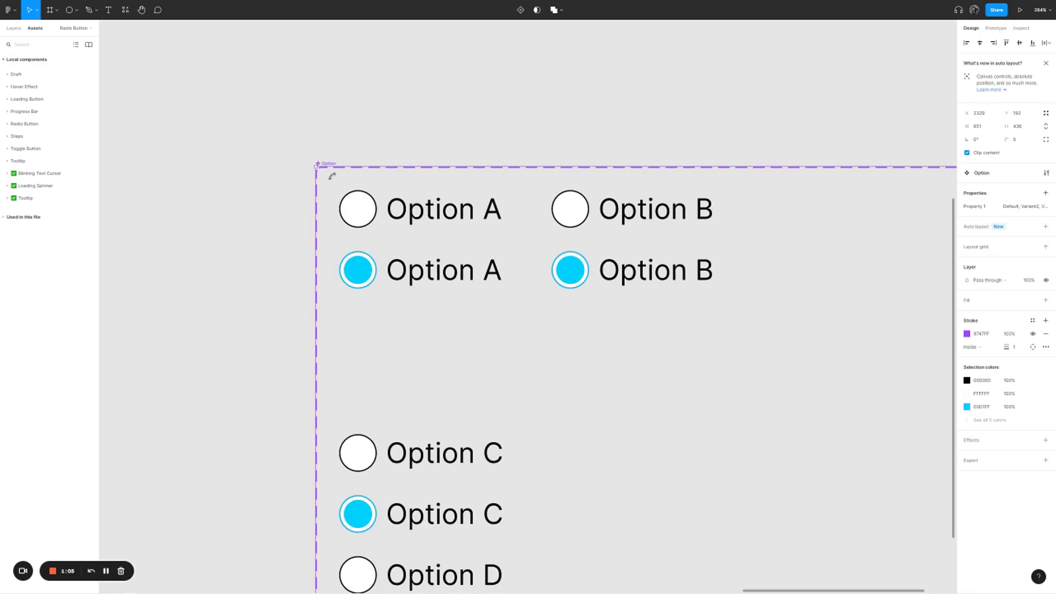
{"action": "scroll", "coordinate": [330, 165], "scroll_direction": "down", "scroll_amount": 3}
{"action": "scroll", "coordinate": [330, 165], "scroll_direction": "right", "scroll_amount": 4}
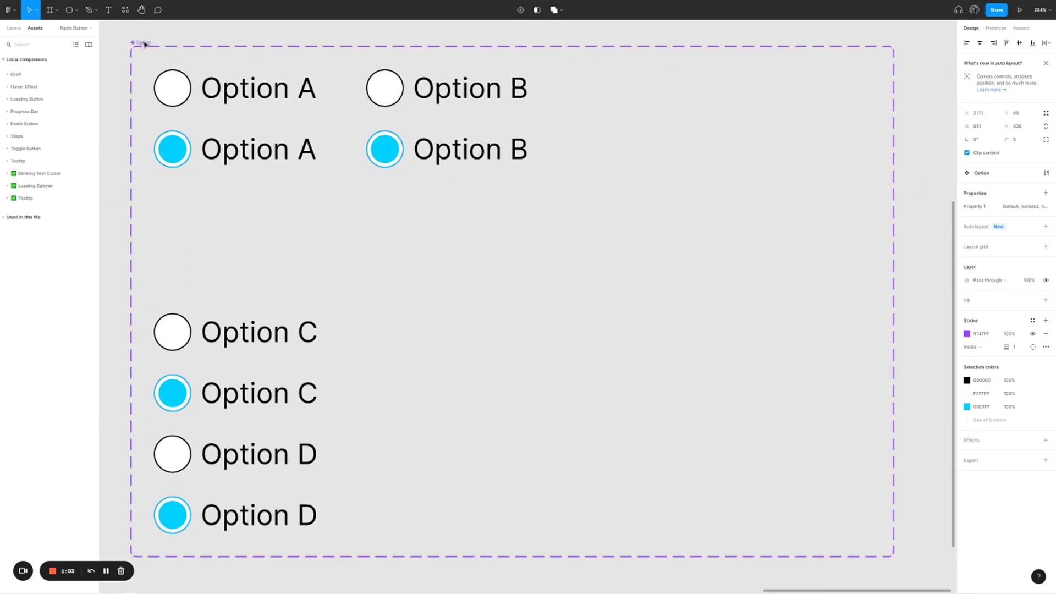
{"action": "key", "text": "Escape"}
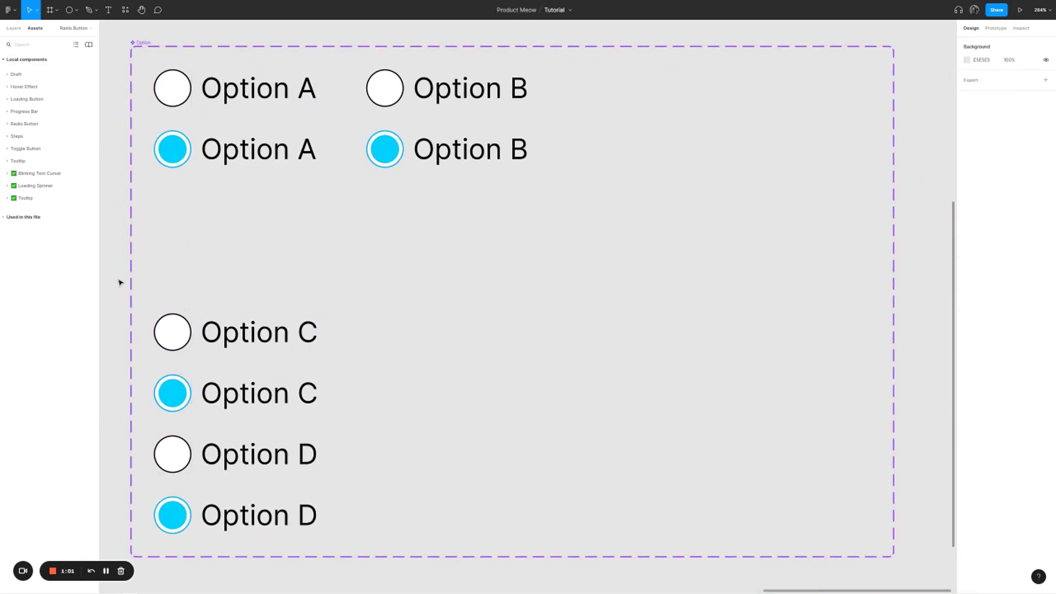
{"action": "left_click_drag", "start_coordinate": [120, 282], "coordinate": [666, 153]}
{"action": "left_click", "coordinate": [658, 227]}
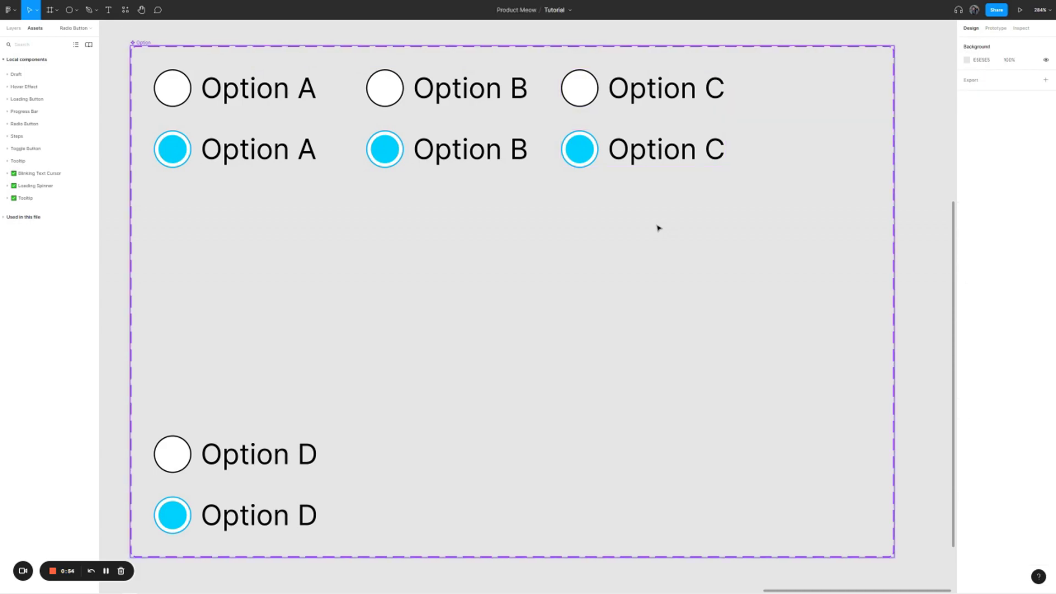
Widen the component set to 741 and place the Option D pair beside Option C.
{"action": "left_click", "coordinate": [654, 225]}
{"action": "scroll", "coordinate": [654, 225], "scroll_direction": "down", "scroll_amount": 2, "text": "ctrl"}
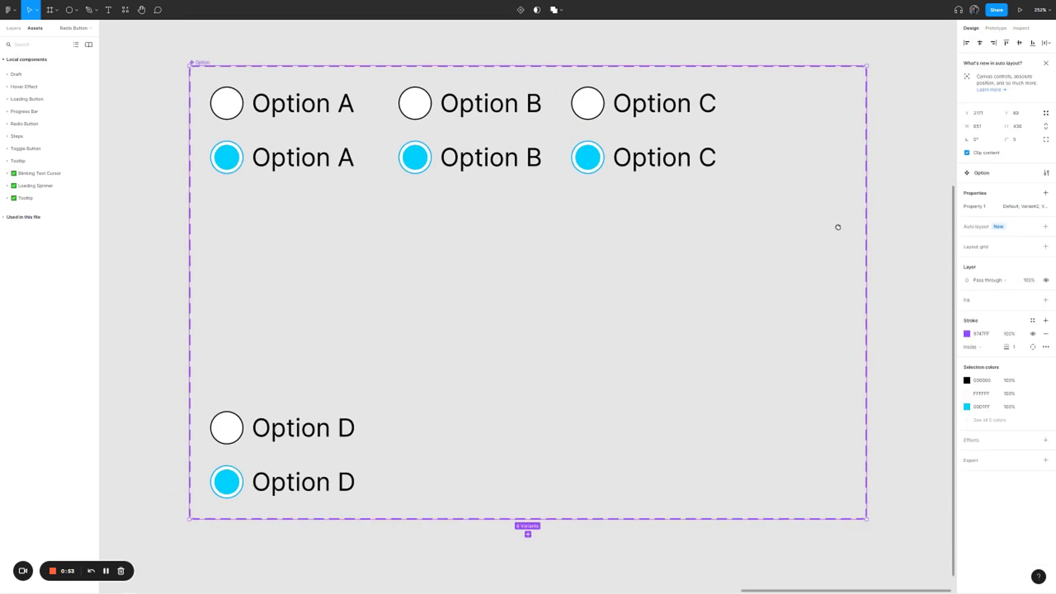
{"action": "scroll", "coordinate": [837, 227], "scroll_direction": "right", "scroll_amount": 2}
{"action": "left_click", "coordinate": [808, 160]}
{"action": "left_click", "coordinate": [808, 162]}
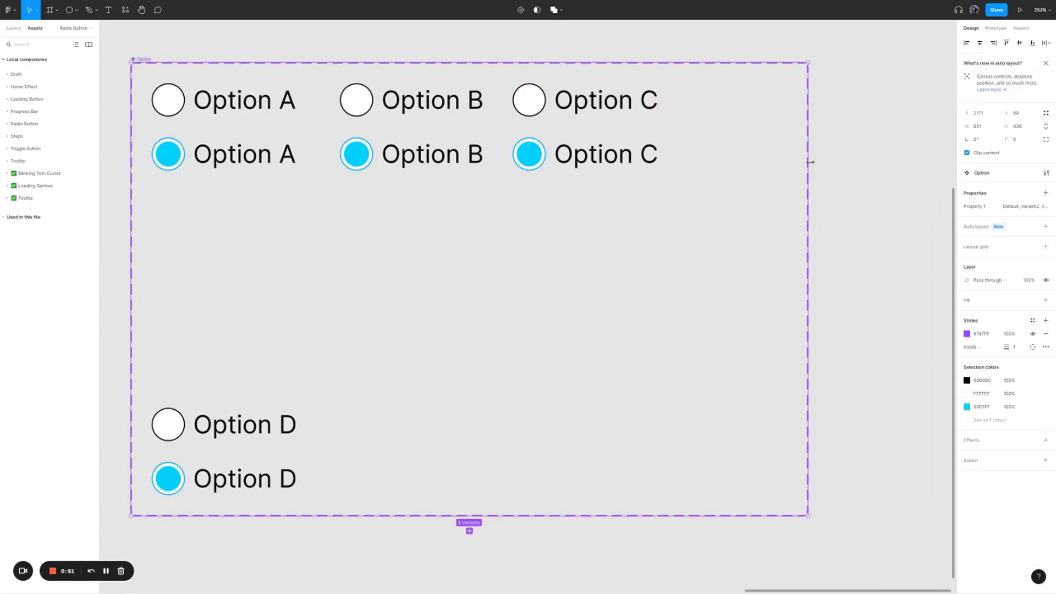
{"action": "left_click_drag", "start_coordinate": [810, 162], "coordinate": [907, 164]}
{"action": "left_click_drag", "start_coordinate": [200, 377], "coordinate": [286, 500]}
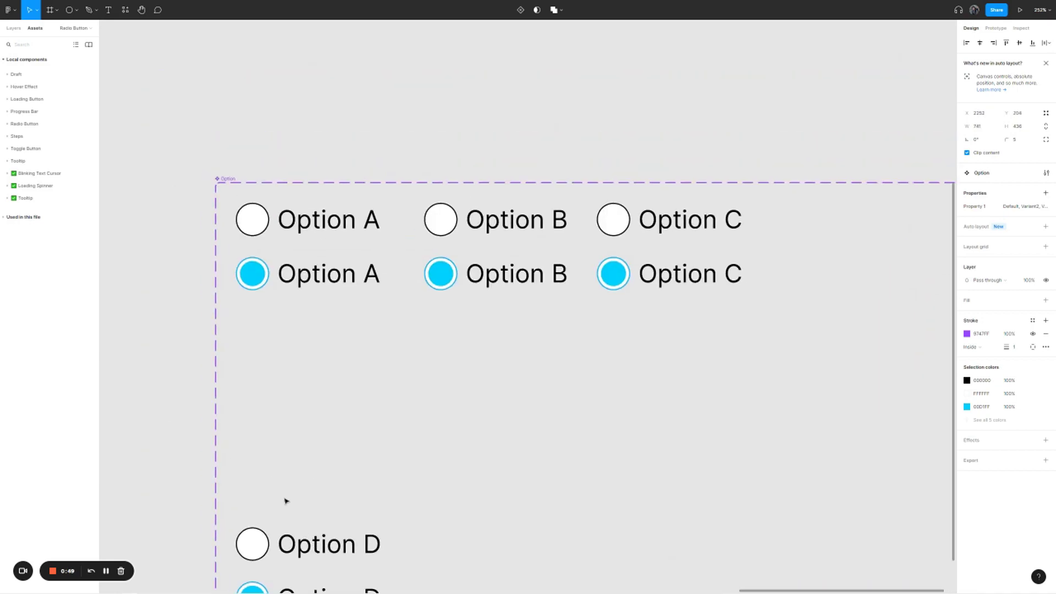
{"action": "scroll", "coordinate": [286, 500], "scroll_direction": "down", "scroll_amount": 4}
{"action": "scroll", "coordinate": [286, 500], "scroll_direction": "right", "scroll_amount": 2}
{"action": "left_click", "coordinate": [250, 444]}
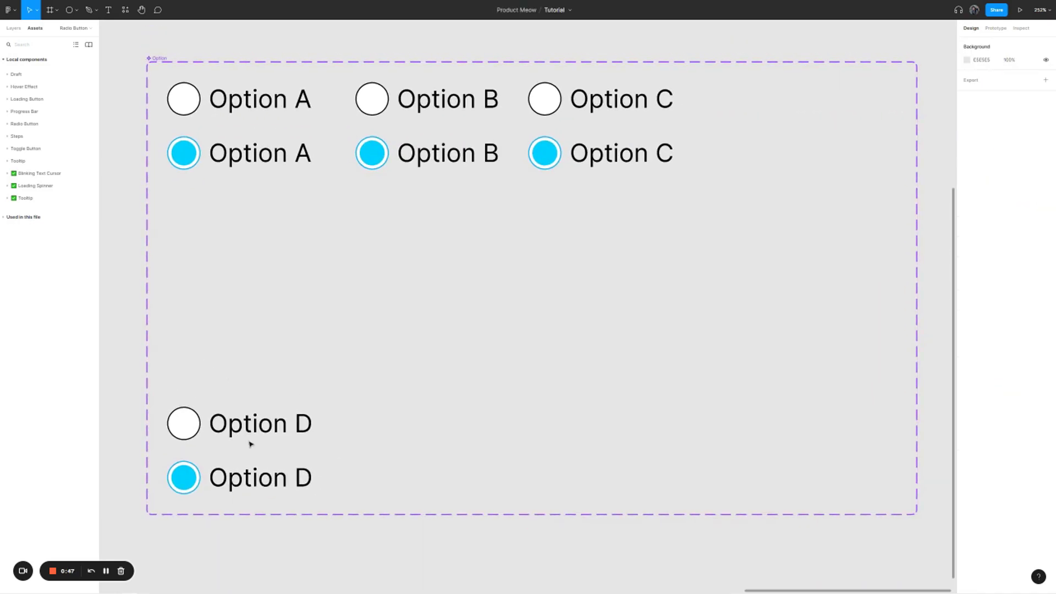
{"action": "left_click_drag", "start_coordinate": [228, 370], "coordinate": [609, 361]}
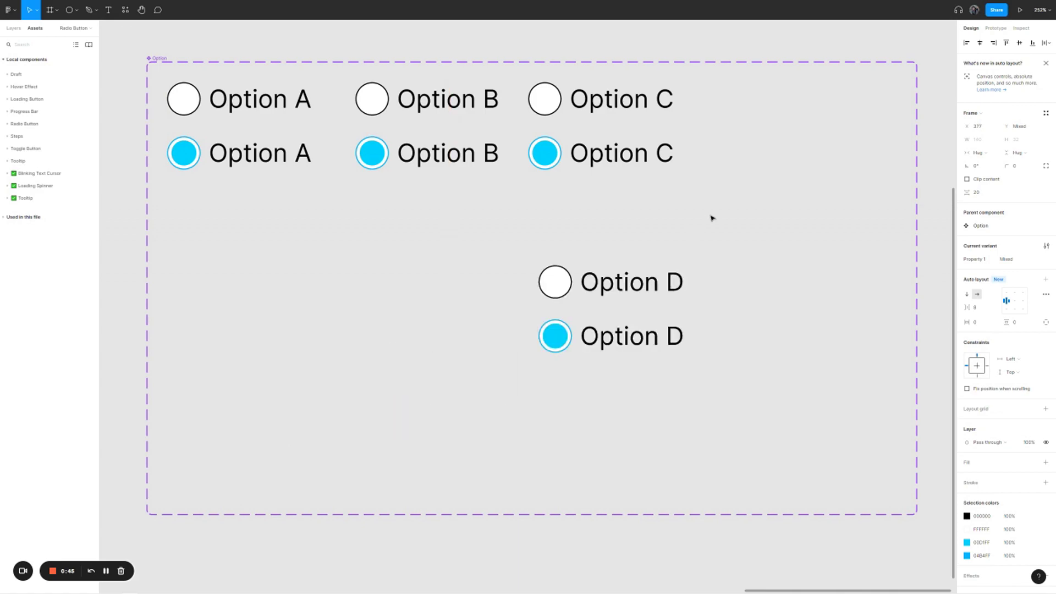
{"action": "left_click_drag", "start_coordinate": [712, 218], "coordinate": [805, 105]}
Undo the accidental move, then pull the Option set's bottom edge up to just below the variant rows.
{"action": "left_click", "coordinate": [609, 217]}
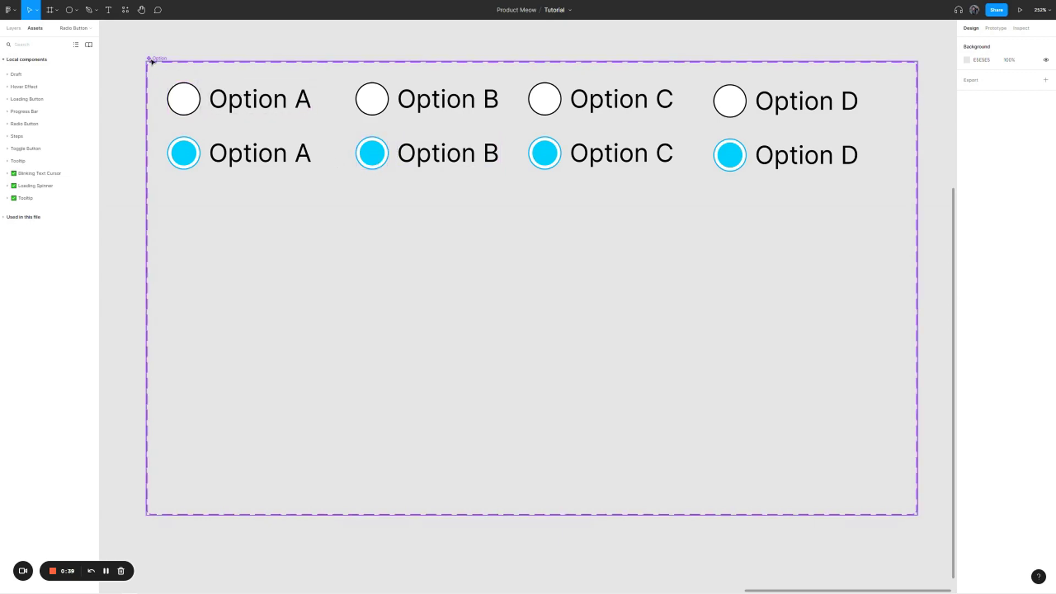
{"action": "left_click", "coordinate": [472, 513]}
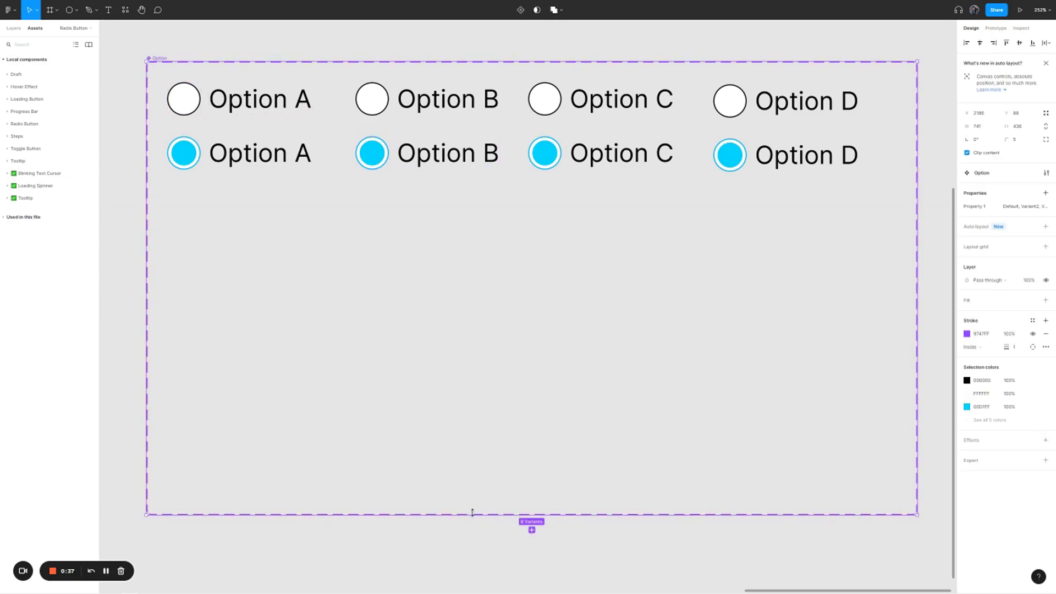
{"action": "left_click_drag", "start_coordinate": [496, 482], "coordinate": [506, 434]}
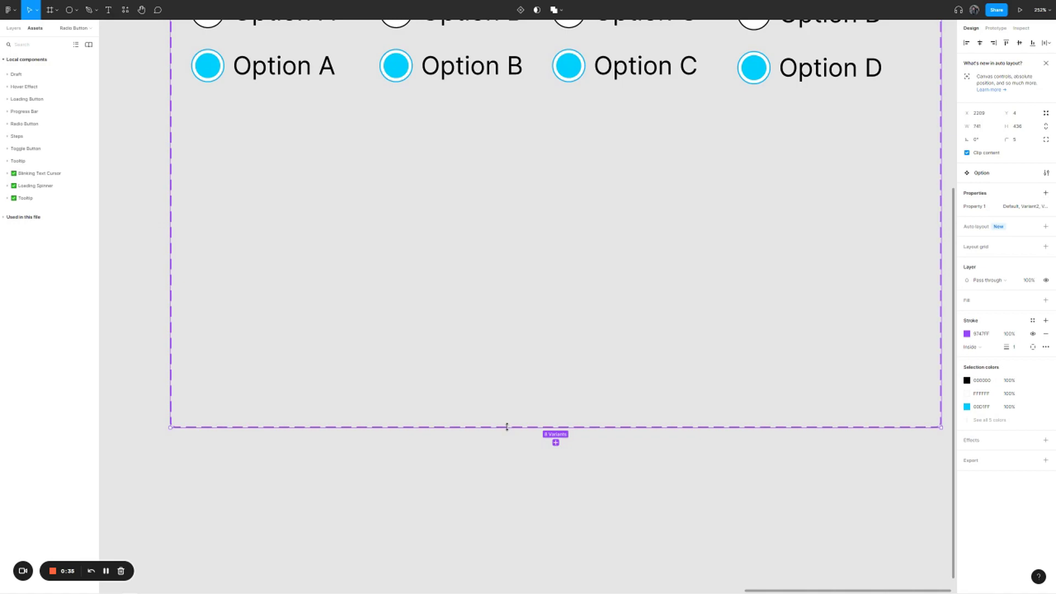
{"action": "key", "text": "ctrl+z"}
{"action": "left_click_drag", "start_coordinate": [505, 516], "coordinate": [511, 197]}
{"action": "left_click", "coordinate": [427, 219]}
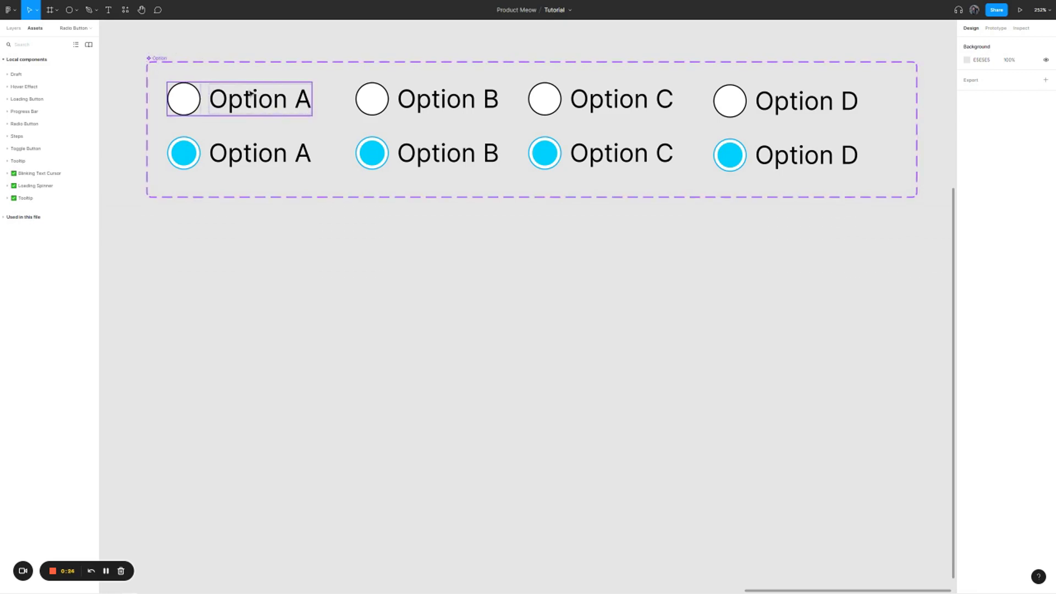
{"action": "left_click_drag", "start_coordinate": [120, 94], "coordinate": [853, 101]}
Rename the component set's Property 1 to State.
{"action": "left_click_drag", "start_coordinate": [112, 142], "coordinate": [857, 176]}
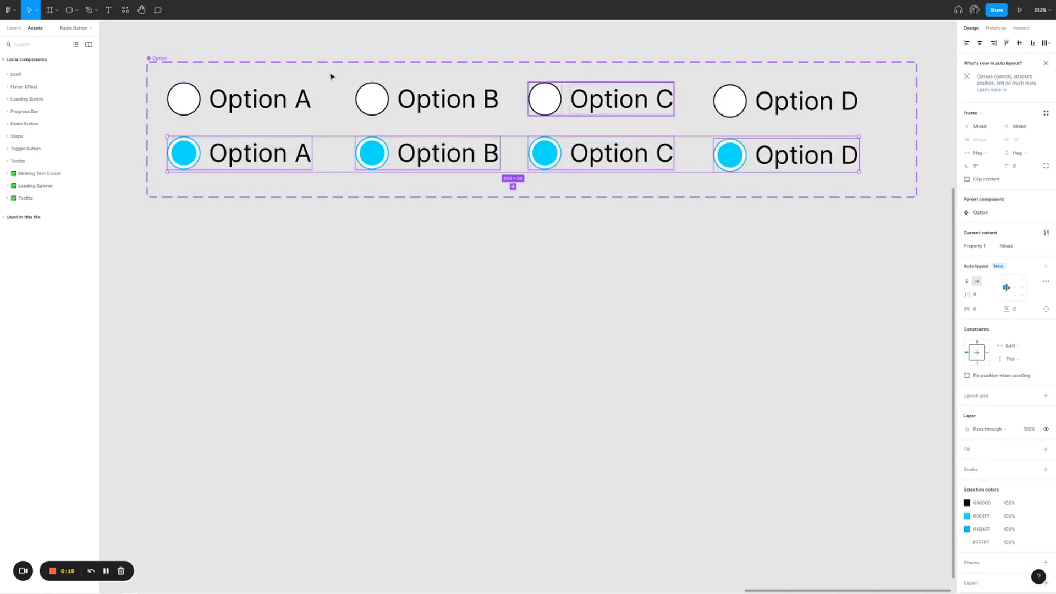
{"action": "left_click", "coordinate": [160, 58]}
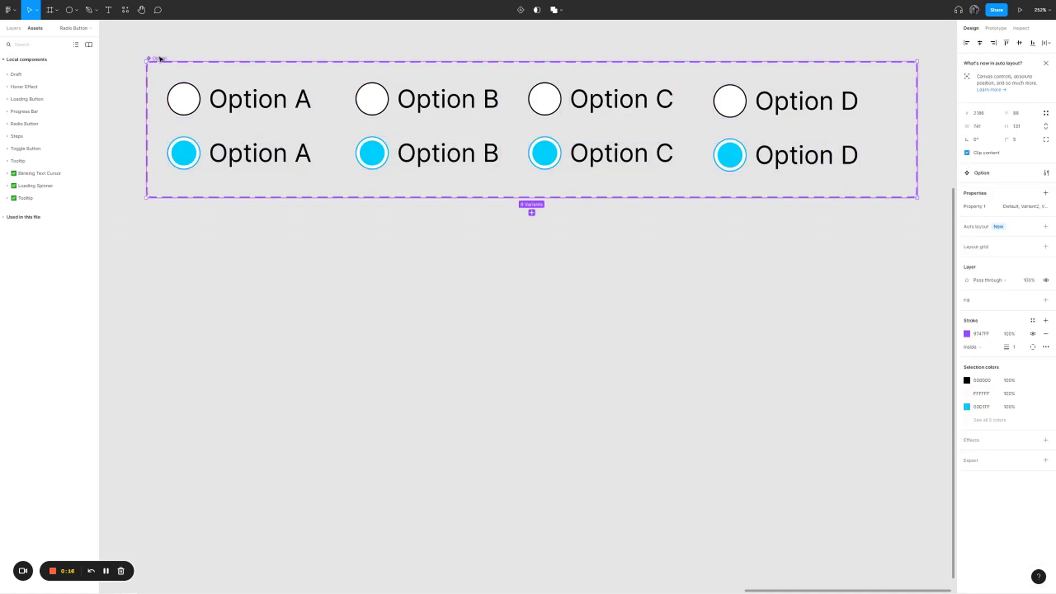
{"action": "double_click", "coordinate": [980, 208]}
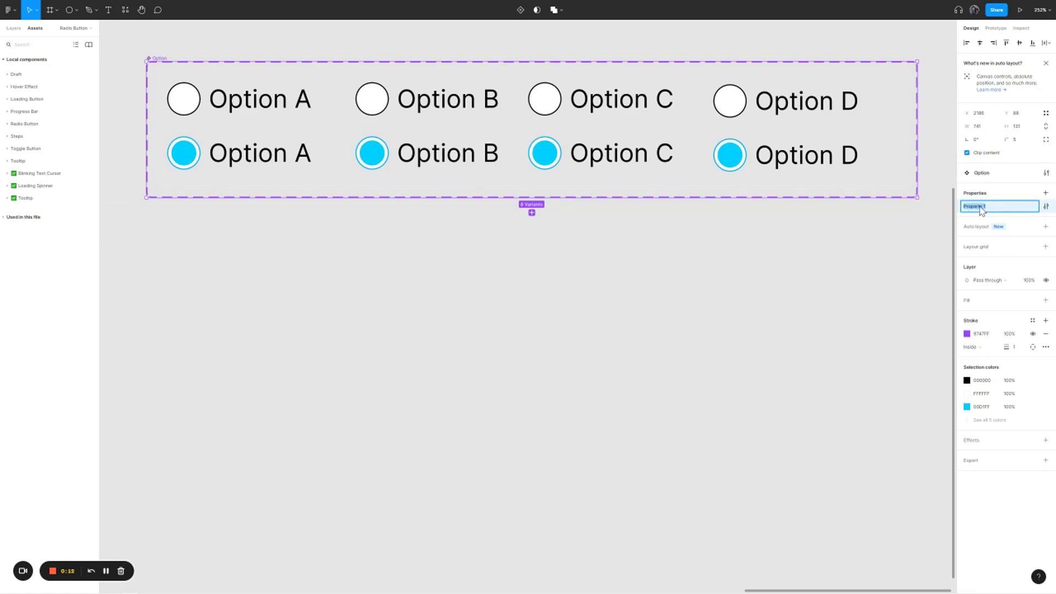
{"action": "type", "text": "State"}
{"action": "key", "text": "Return"}
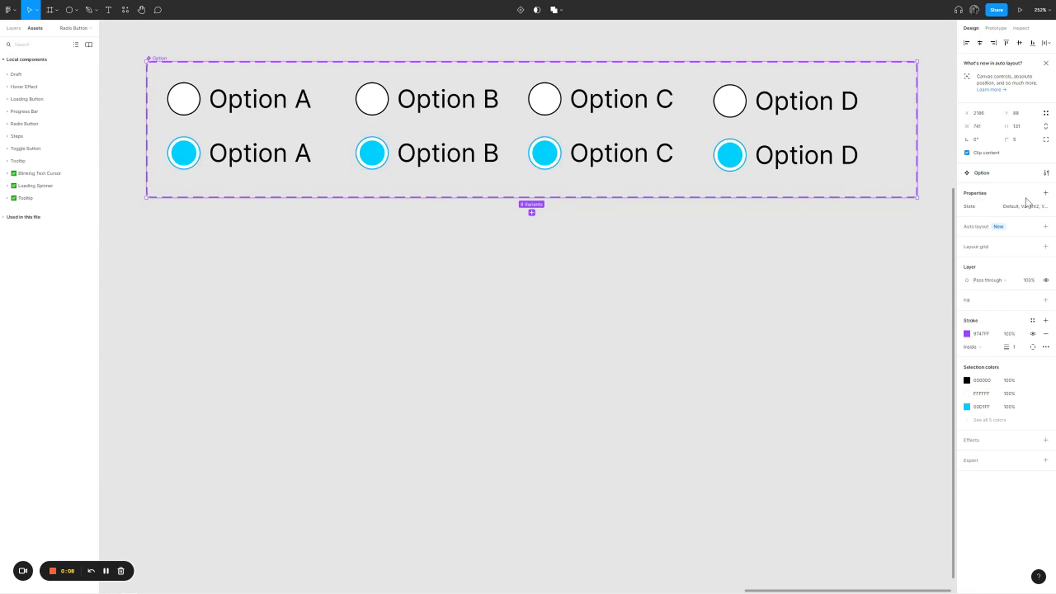
Add a second variant property called Name, with default value Default.
{"action": "left_click", "coordinate": [1045, 193]}
{"action": "left_click", "coordinate": [1006, 220]}
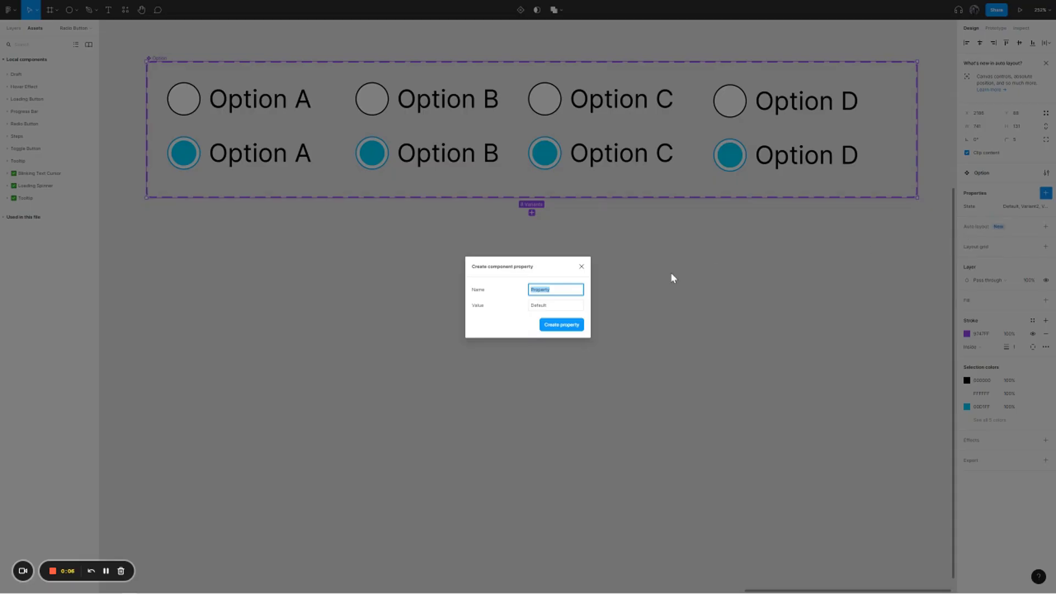
{"action": "type", "text": "Name"}
{"action": "key", "text": "Return"}
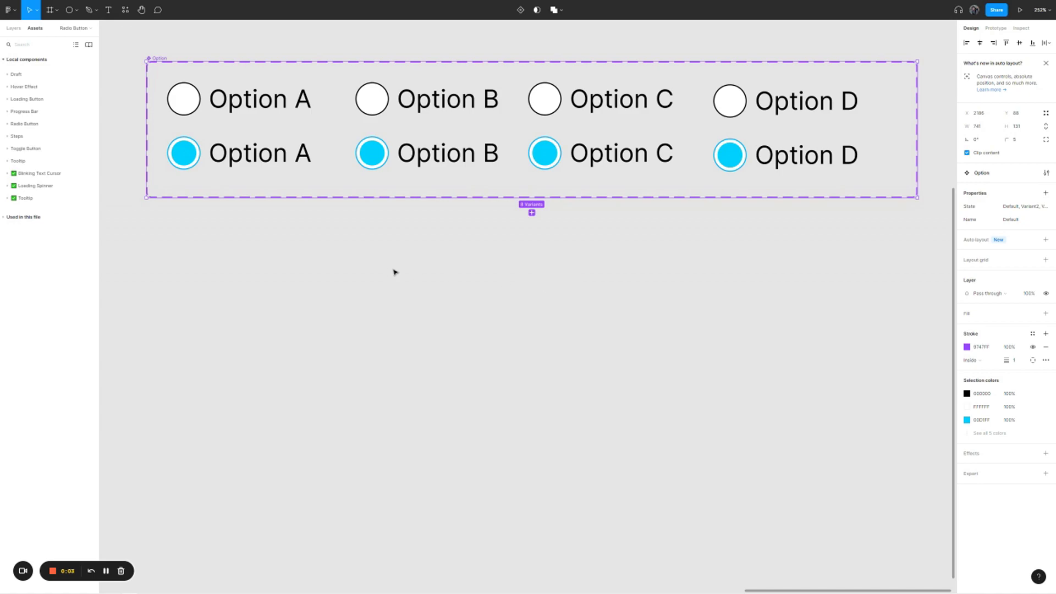
{"action": "left_click", "coordinate": [134, 102]}
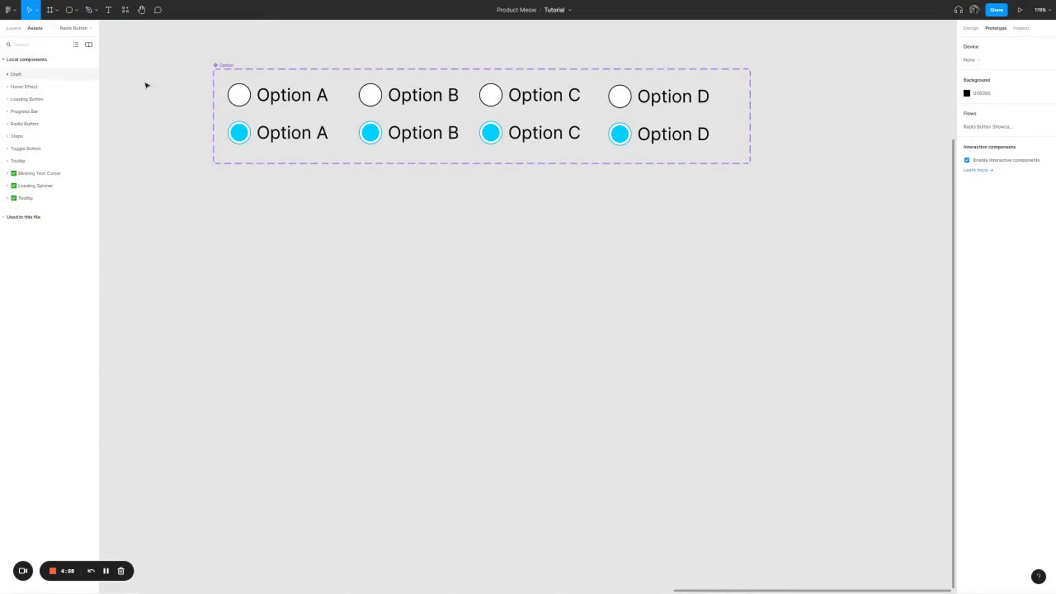
Search the assets for 'Op' and place an Option A instance below the component set.
{"action": "left_click", "coordinate": [37, 39]}
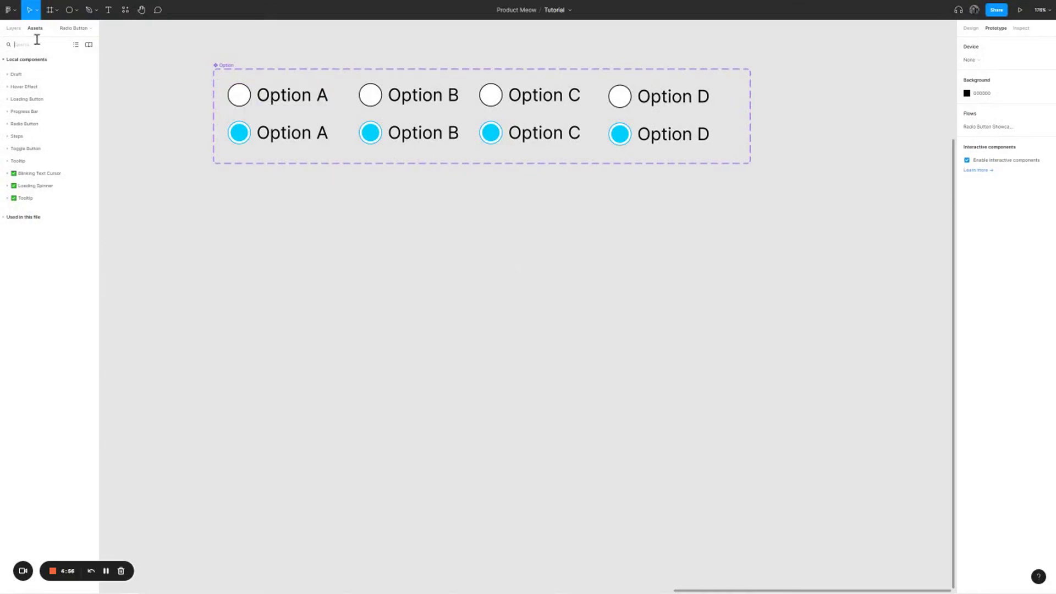
{"action": "type", "text": "r"}
{"action": "key", "text": "BackSpace"}
{"action": "type", "text": "Option"}
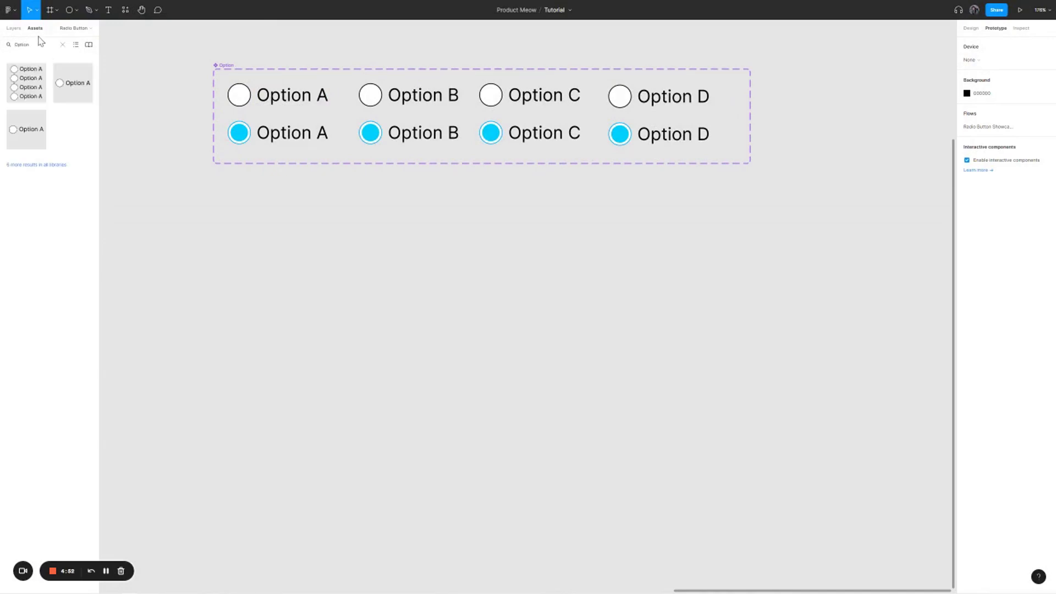
{"action": "left_click_drag", "start_coordinate": [77, 91], "coordinate": [289, 255]}
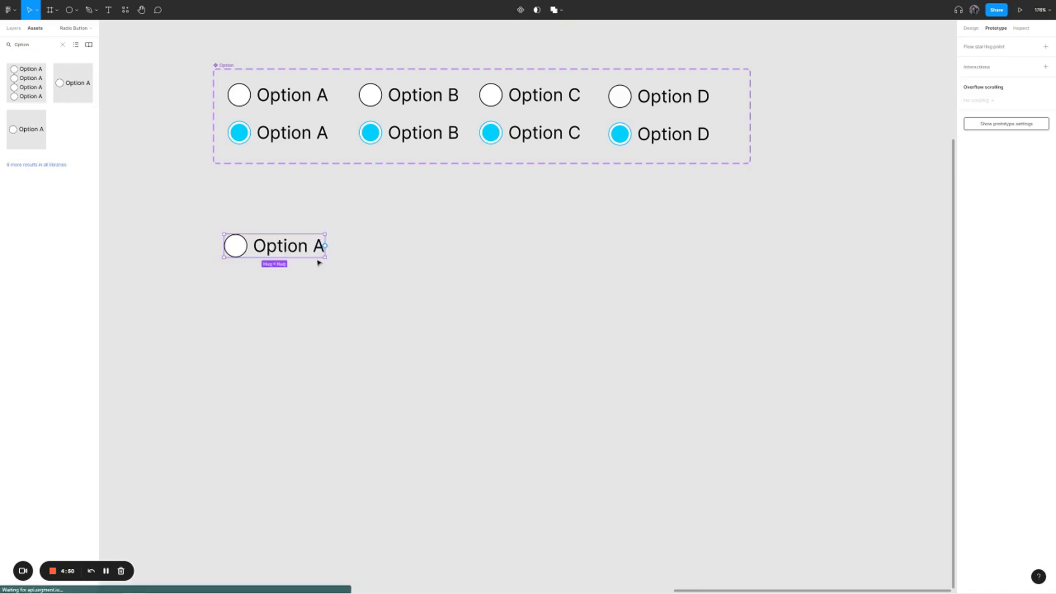
Paste three more Option A copies, stacking them vertically below the original.
{"action": "left_click", "coordinate": [14, 28]}
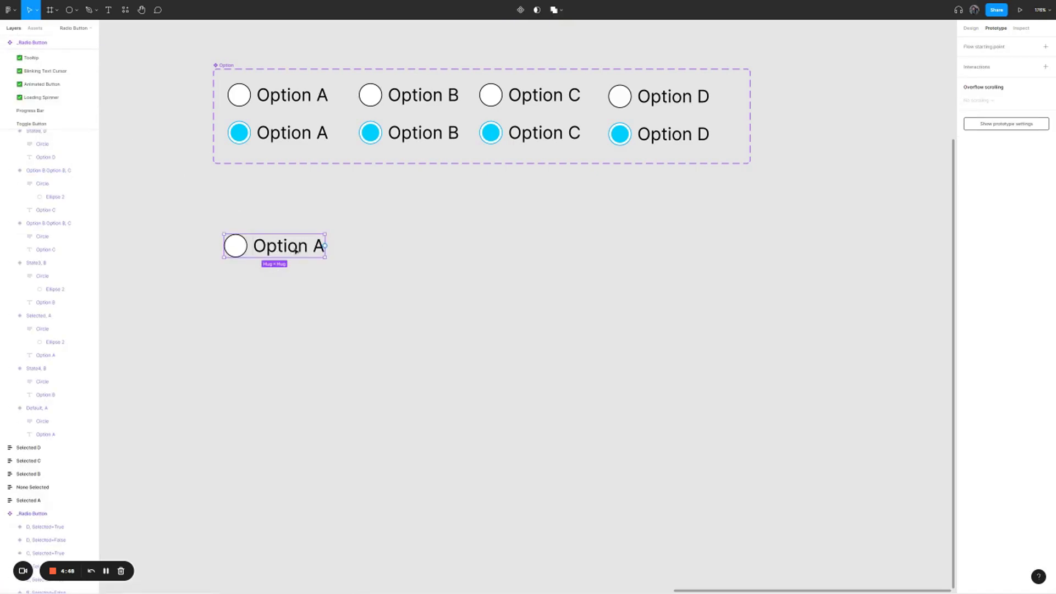
{"action": "left_click", "coordinate": [278, 208]}
{"action": "left_click", "coordinate": [286, 246]}
{"action": "key", "text": "Escape"}
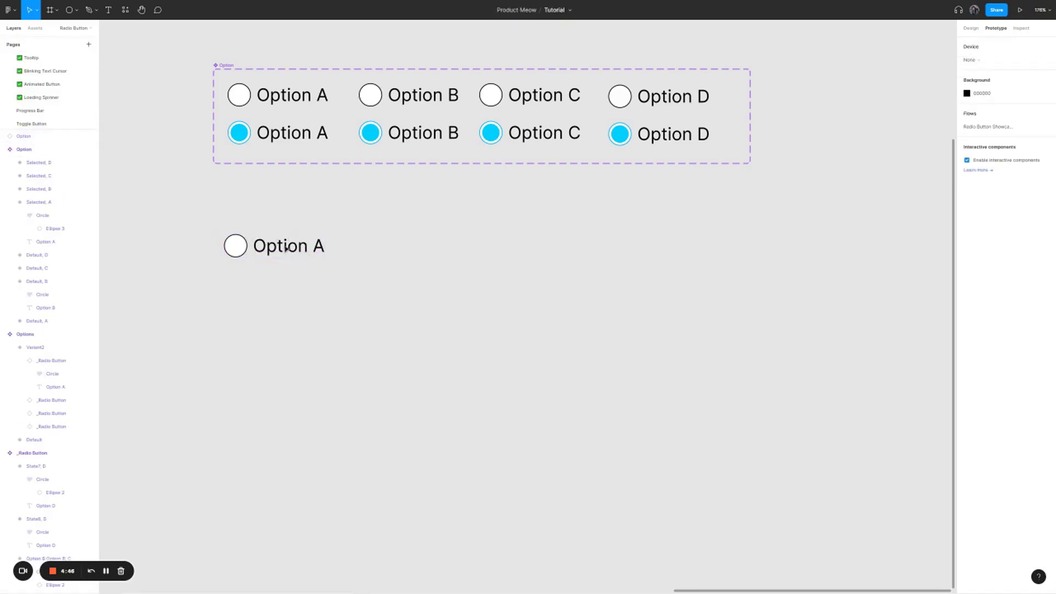
{"action": "left_click", "coordinate": [284, 251]}
{"action": "key", "text": "ctrl+v"}
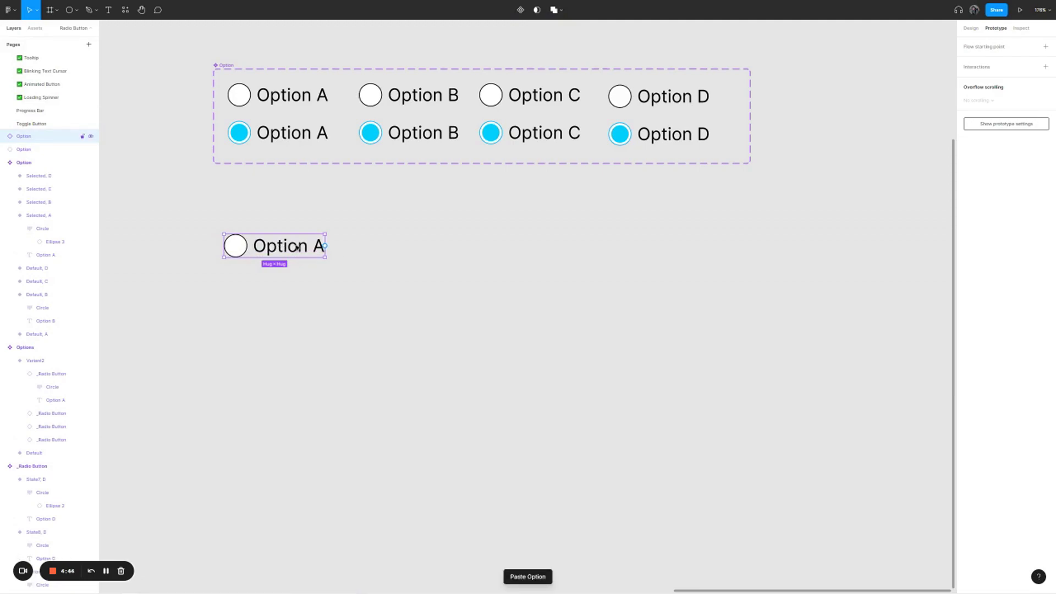
{"action": "left_click_drag", "start_coordinate": [292, 252], "coordinate": [292, 345]}
{"action": "key", "text": "ctrl+v"}
{"action": "key", "text": "ctrl+v"}
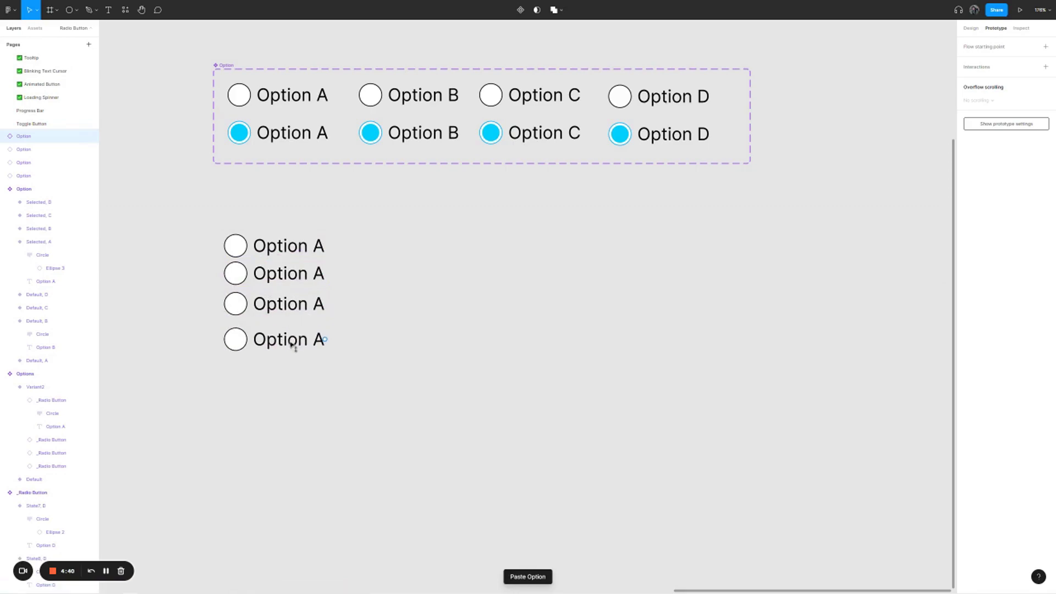
{"action": "left_click_drag", "start_coordinate": [208, 216], "coordinate": [385, 407]}
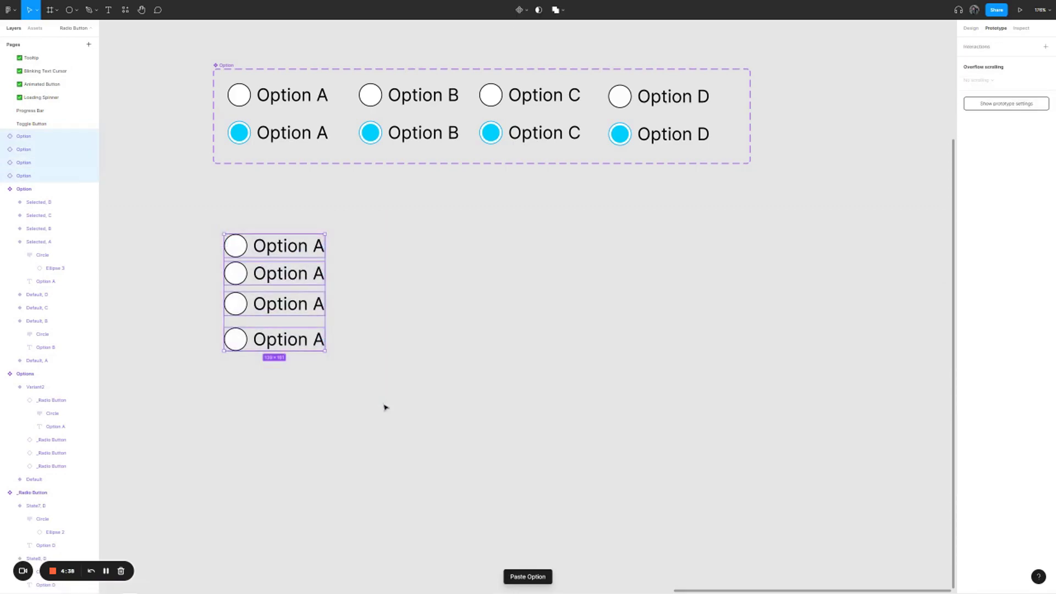
Wrap the four Option A instances in an auto layout frame, Frame 1.
{"action": "right_click", "coordinate": [287, 279]}
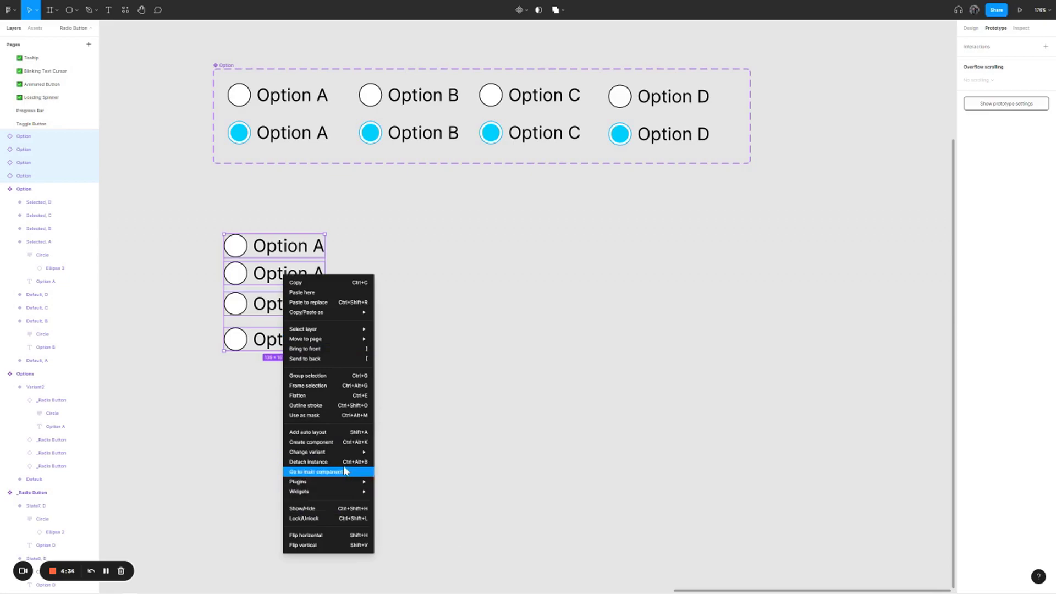
{"action": "left_click", "coordinate": [354, 433]}
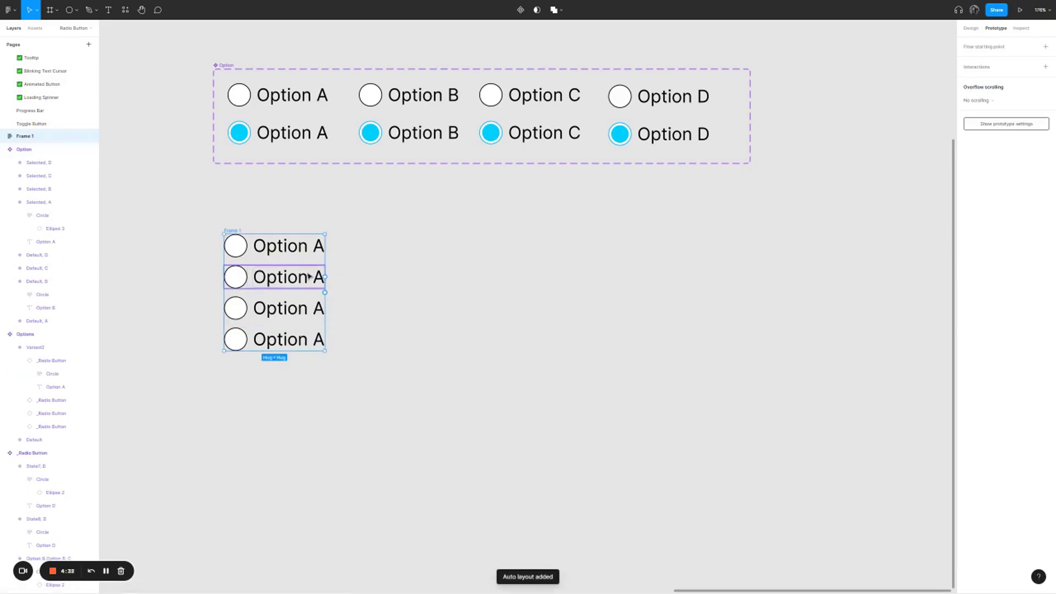
{"action": "left_click", "coordinate": [308, 276]}
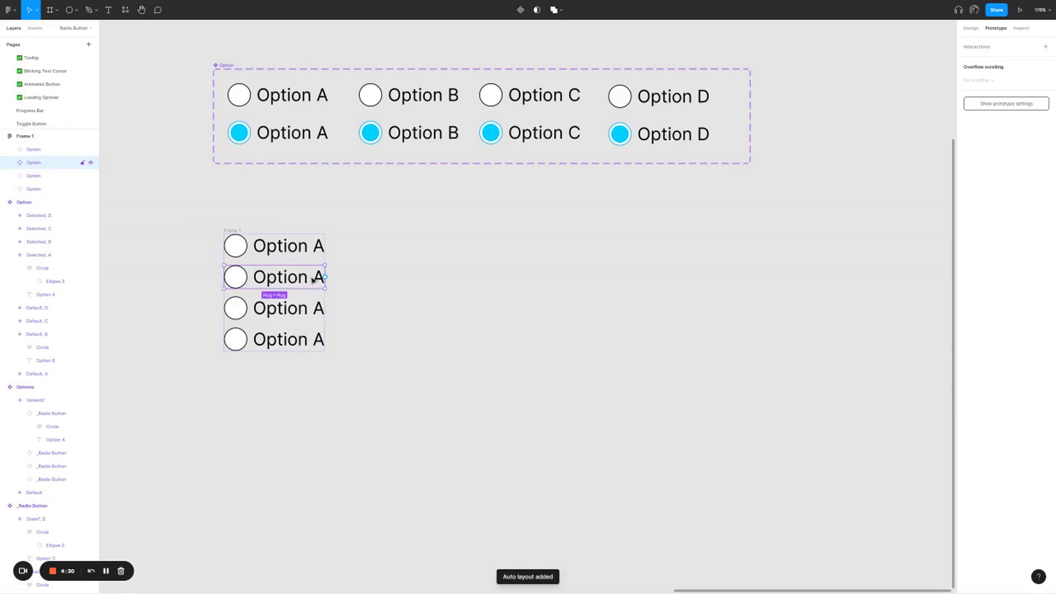
{"action": "left_click", "coordinate": [970, 28]}
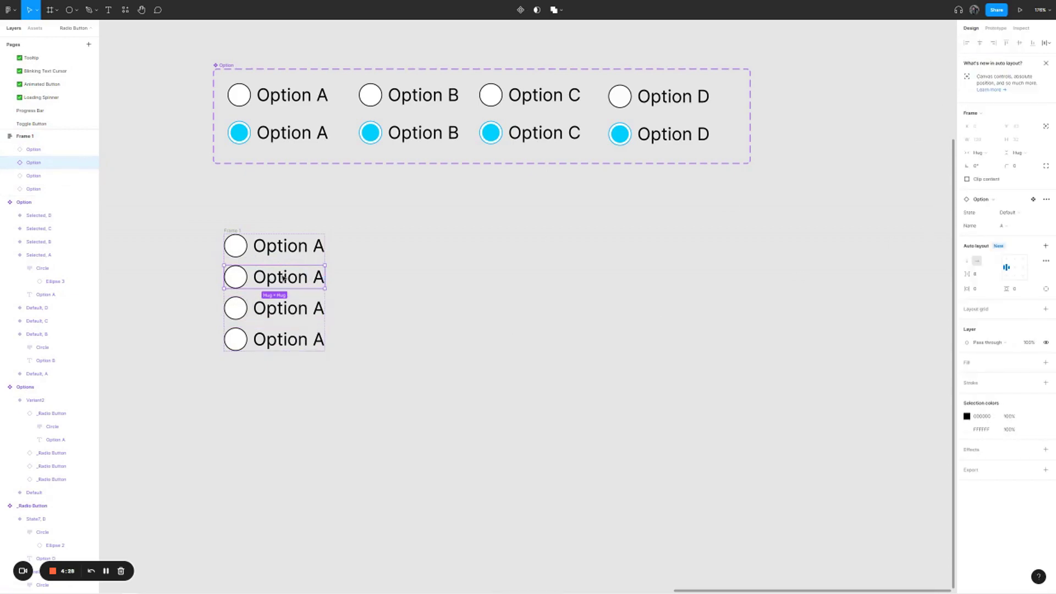
Set the second, third and fourth options' Name property to B, C and D.
{"action": "left_click", "coordinate": [1015, 225]}
{"action": "left_click", "coordinate": [1019, 240]}
{"action": "left_click", "coordinate": [337, 303]}
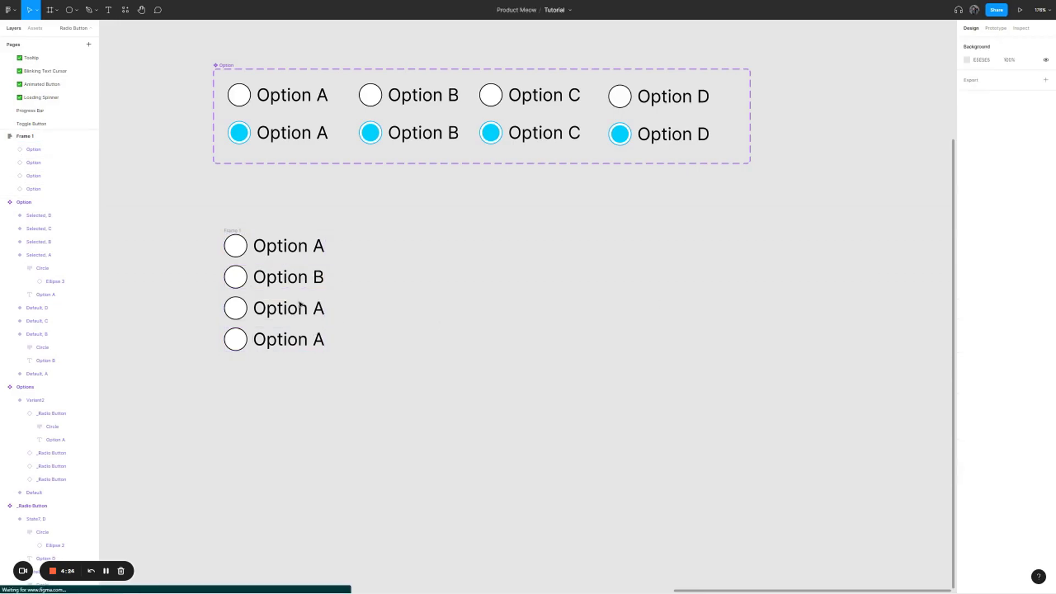
{"action": "left_click", "coordinate": [301, 304]}
{"action": "left_click", "coordinate": [1013, 226]}
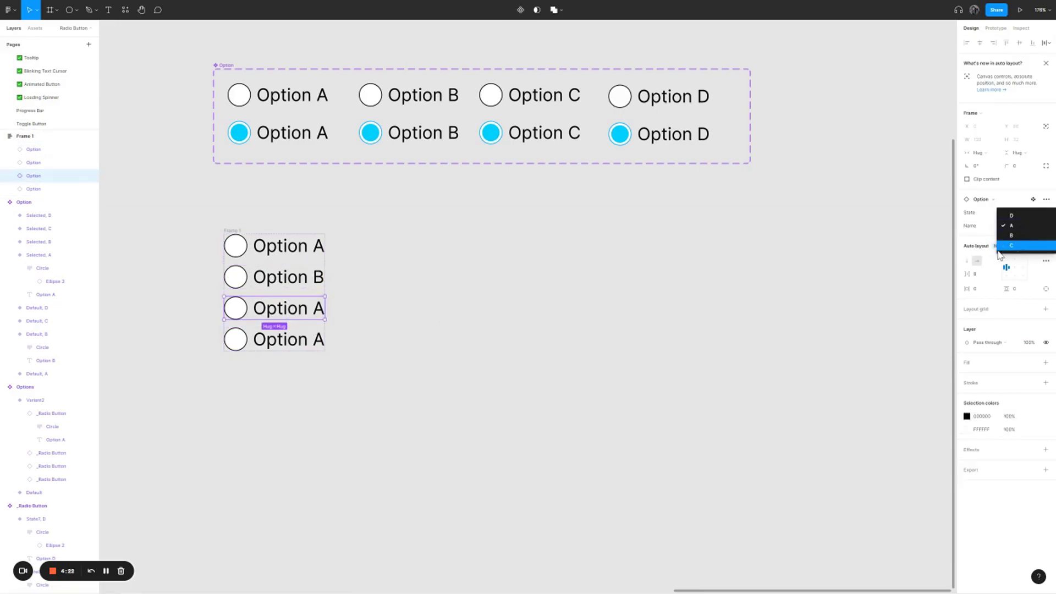
{"action": "left_click", "coordinate": [998, 248]}
{"action": "left_click", "coordinate": [289, 337]}
{"action": "left_click", "coordinate": [1013, 225]}
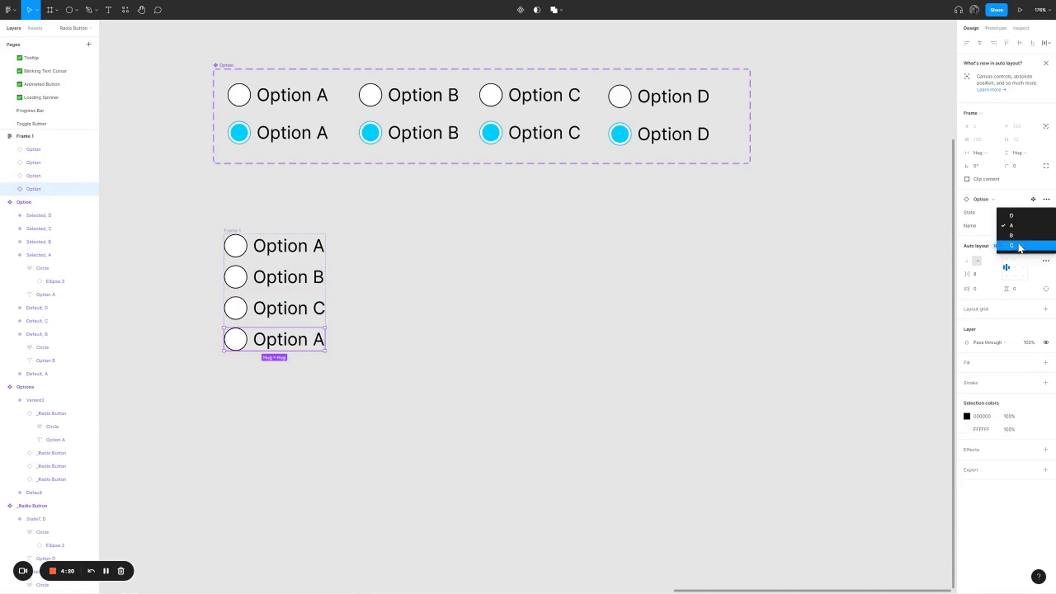
{"action": "left_click", "coordinate": [1023, 216]}
{"action": "left_click", "coordinate": [672, 257]}
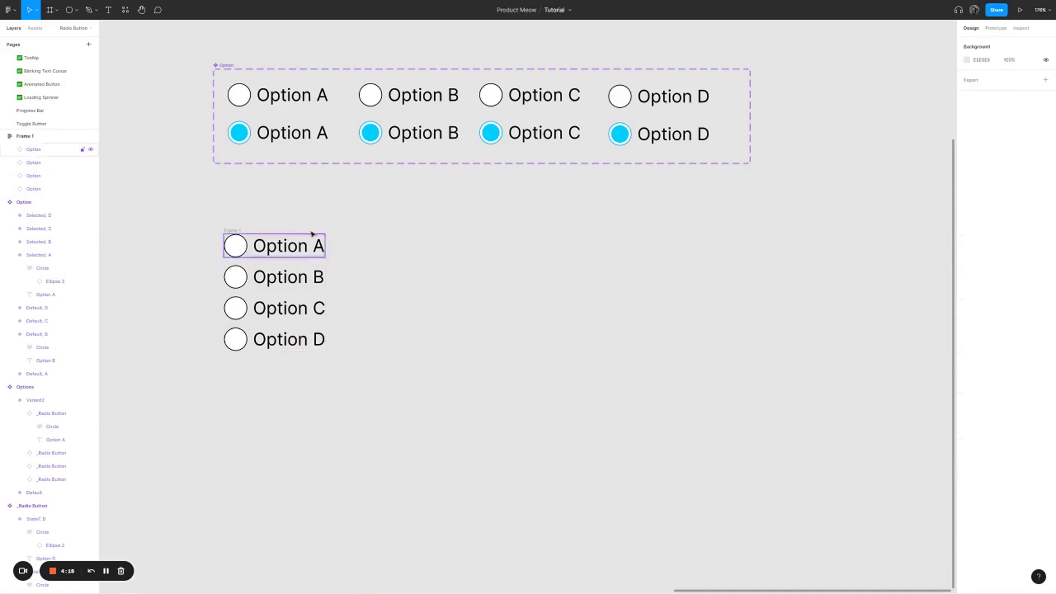
{"action": "left_click", "coordinate": [238, 233]}
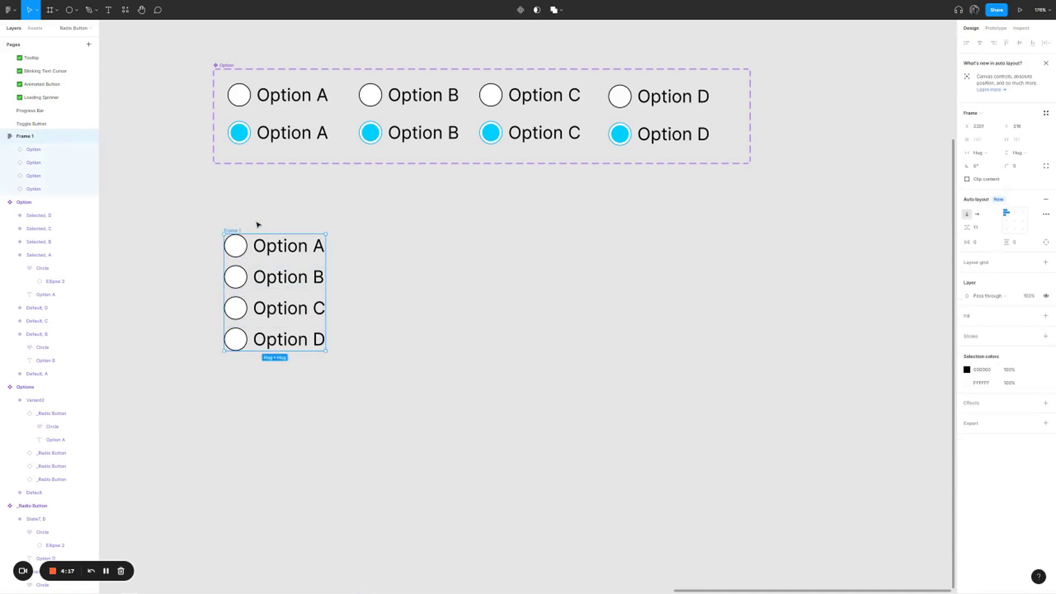
Set the auto layout spacing between options to 8 and nudge the frame slightly left.
{"action": "left_click", "coordinate": [982, 232]}
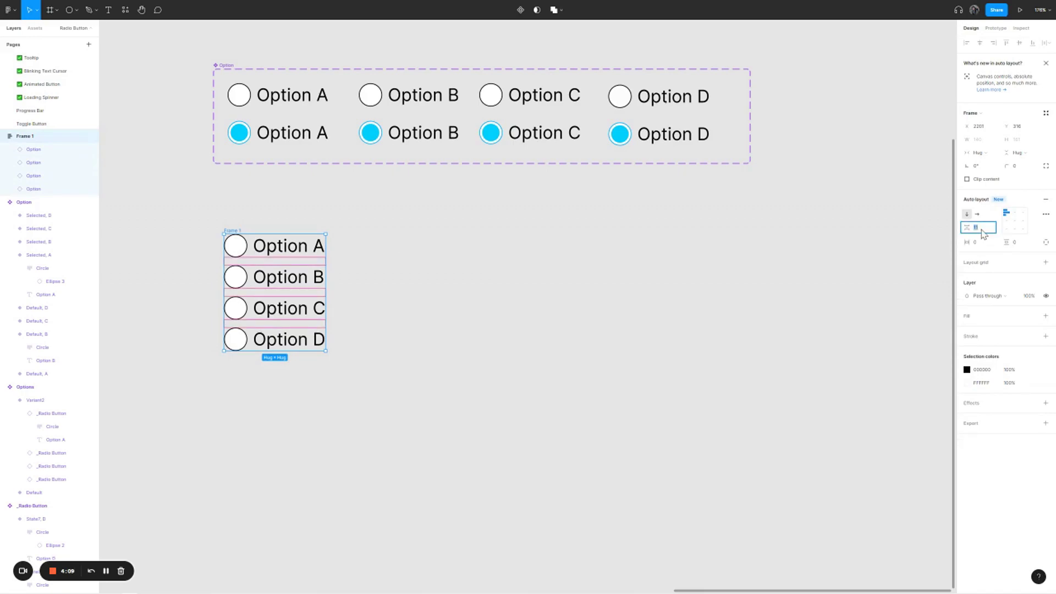
{"action": "type", "text": "8"}
{"action": "key", "text": "Return"}
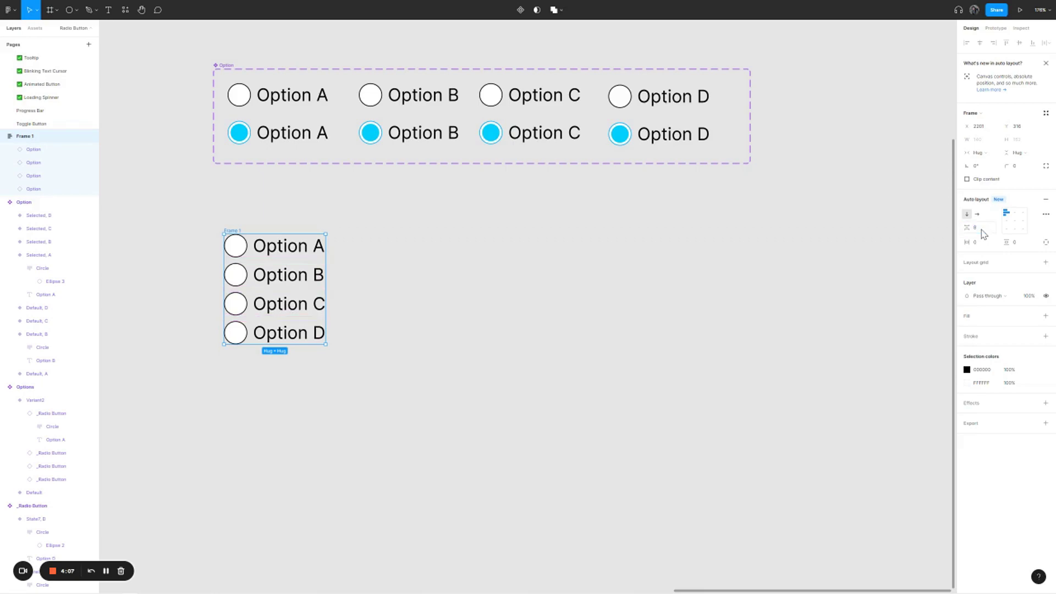
{"action": "left_click_drag", "start_coordinate": [237, 231], "coordinate": [229, 232]}
Rename Frame 1 to 'Option Set'.
{"action": "double_click", "coordinate": [225, 232]}
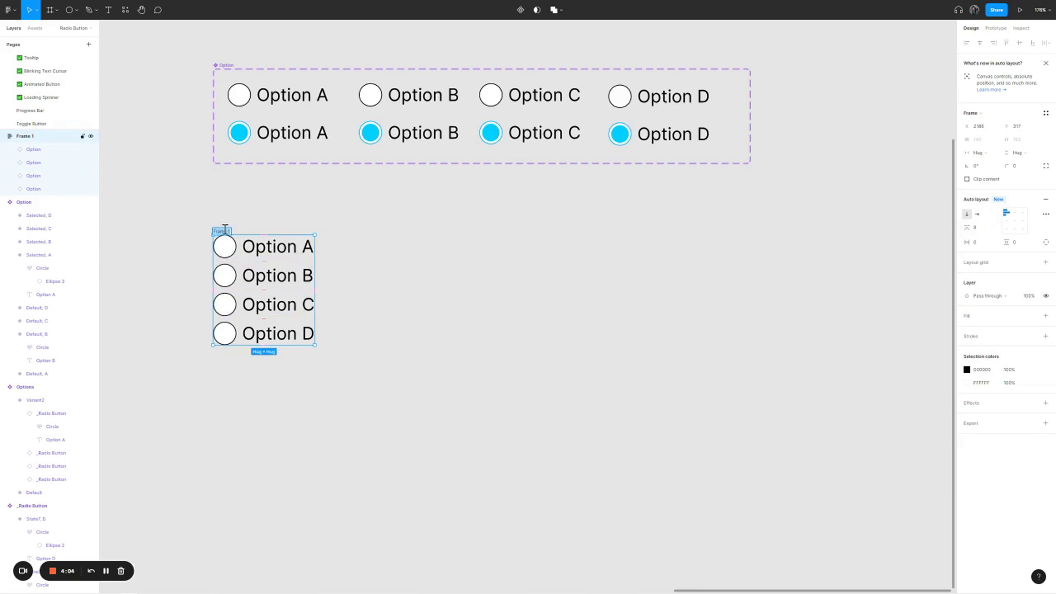
{"action": "type", "text": "Options"}
{"action": "key", "text": "Return"}
{"action": "double_click", "coordinate": [225, 232]}
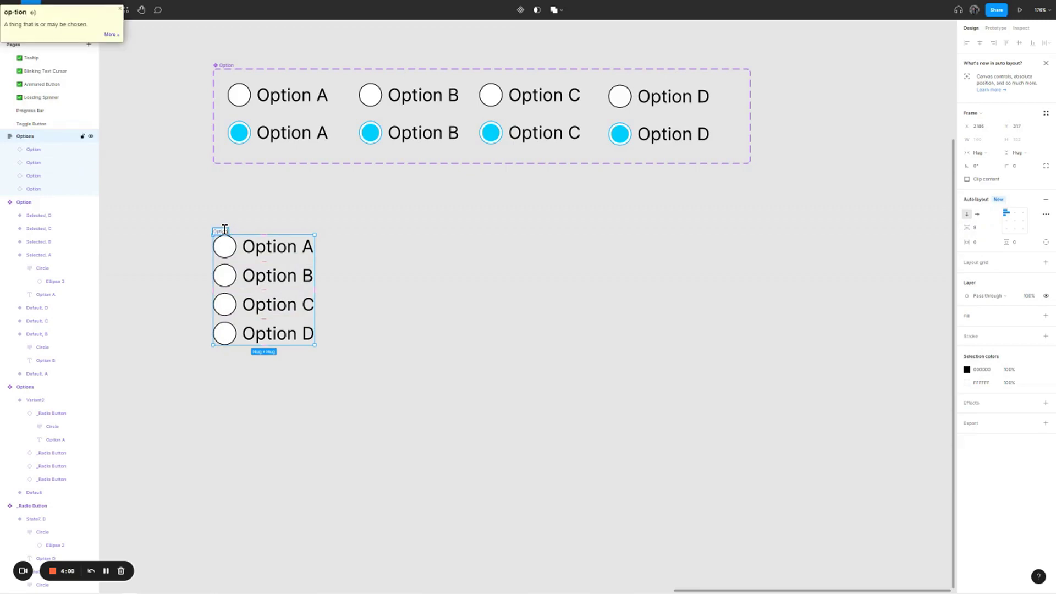
{"action": "type", "text": "t"}
{"action": "key", "text": "Return"}
{"action": "left_click", "coordinate": [235, 220]}
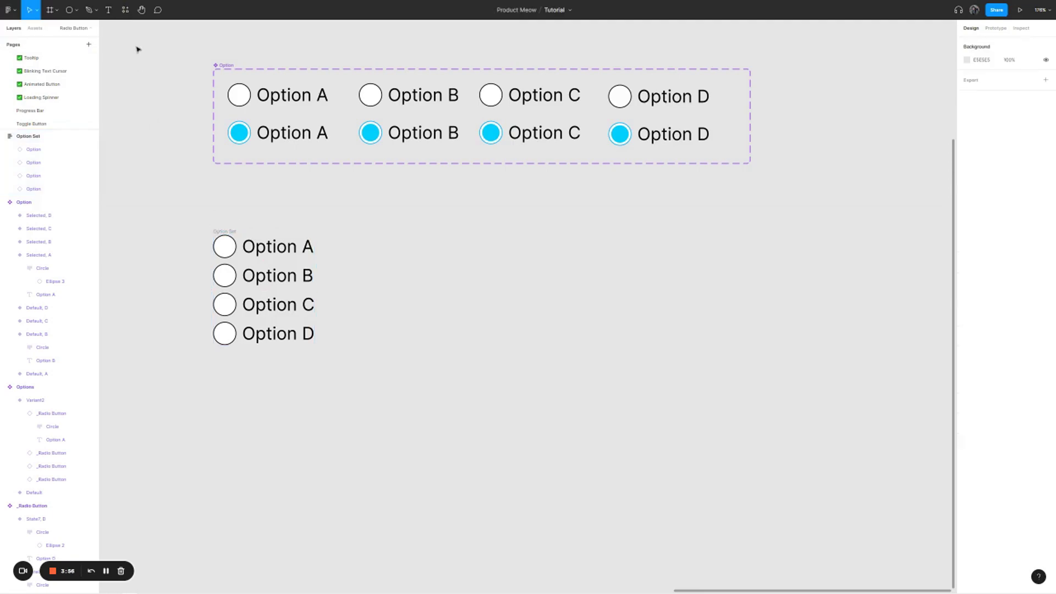
Paste copies of the Option Set frame side by side, forming a row of identical A–D columns.
{"action": "left_click", "coordinate": [235, 231]}
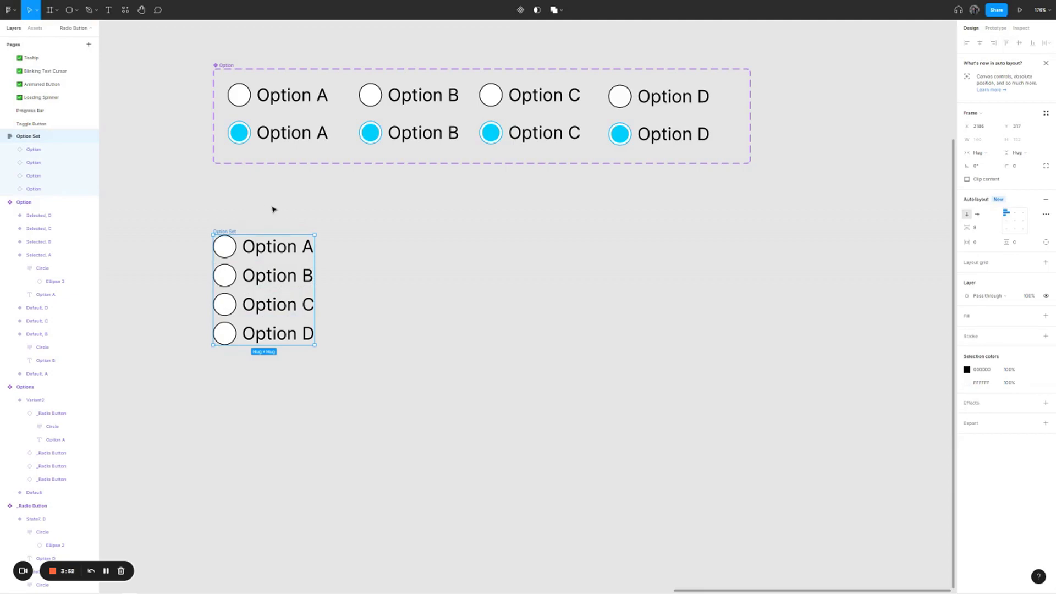
{"action": "key", "text": "ctrl+v"}
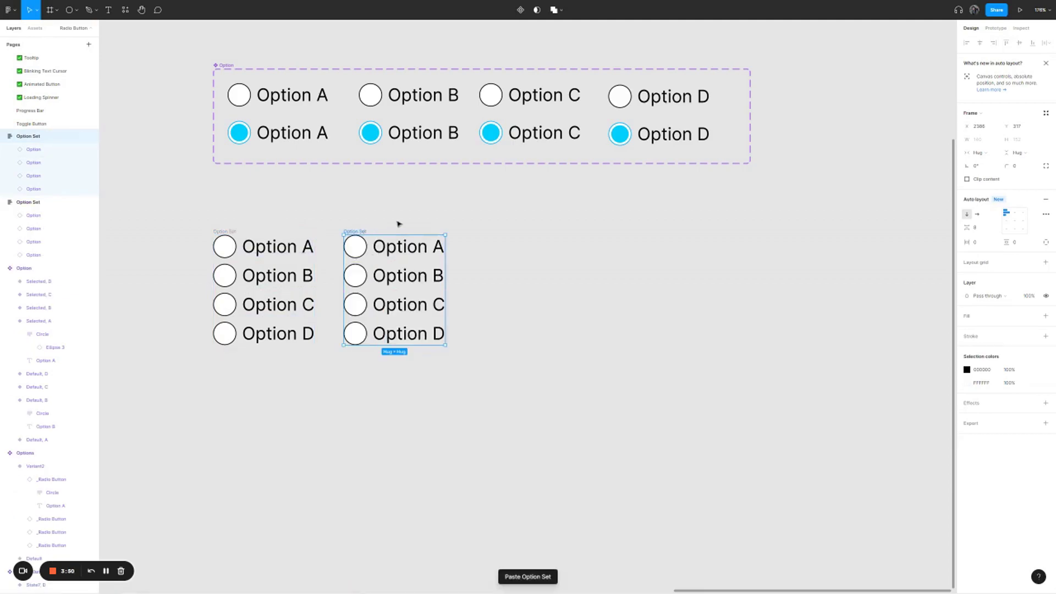
{"action": "key", "text": "ctrl+v"}
{"action": "key", "text": "ctrl+v"}
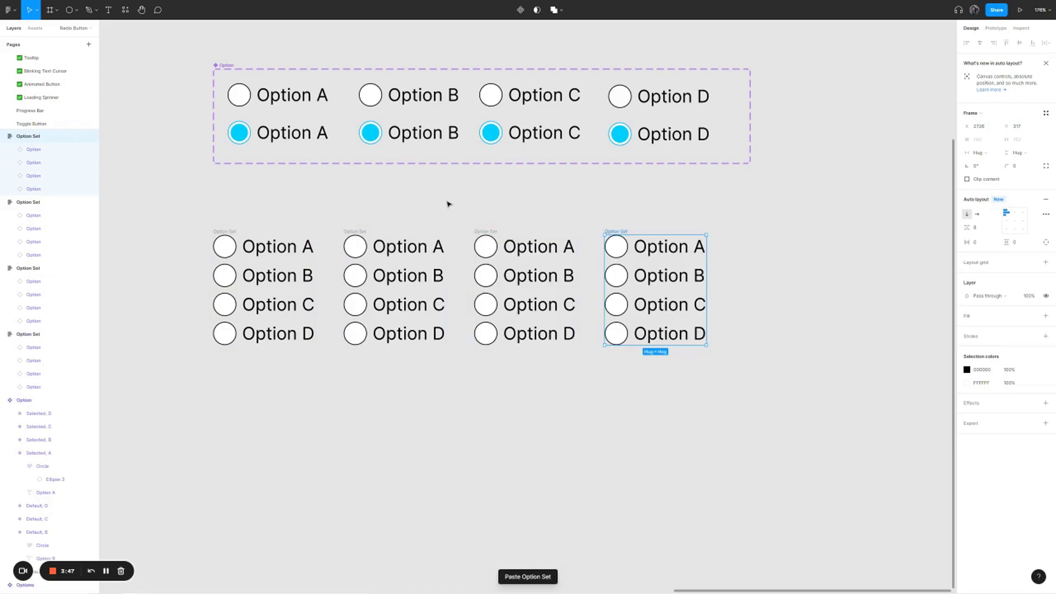
{"action": "key", "text": "ctrl+v"}
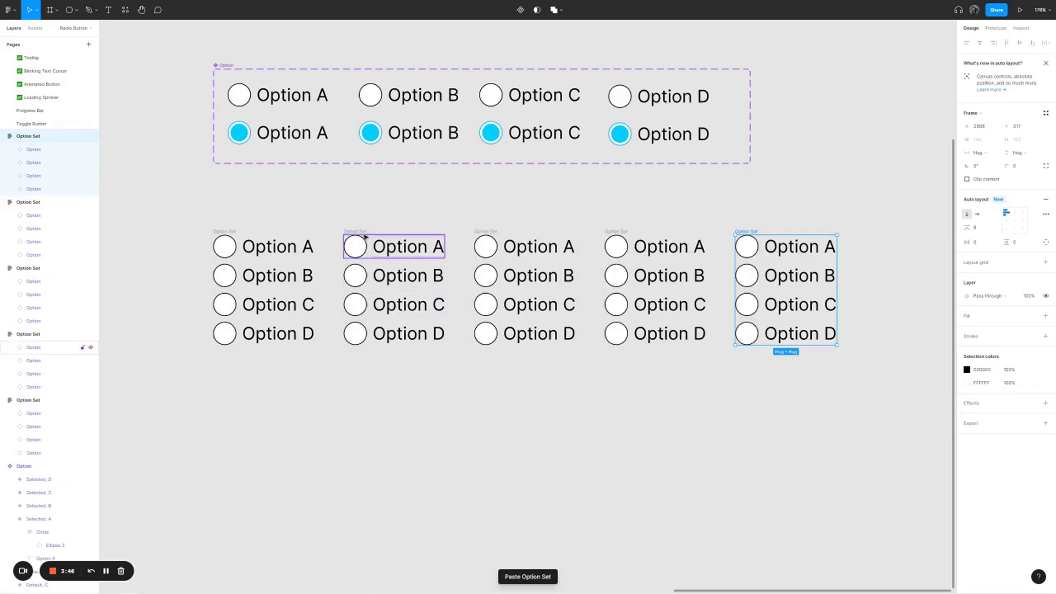
{"action": "left_click", "coordinate": [364, 232]}
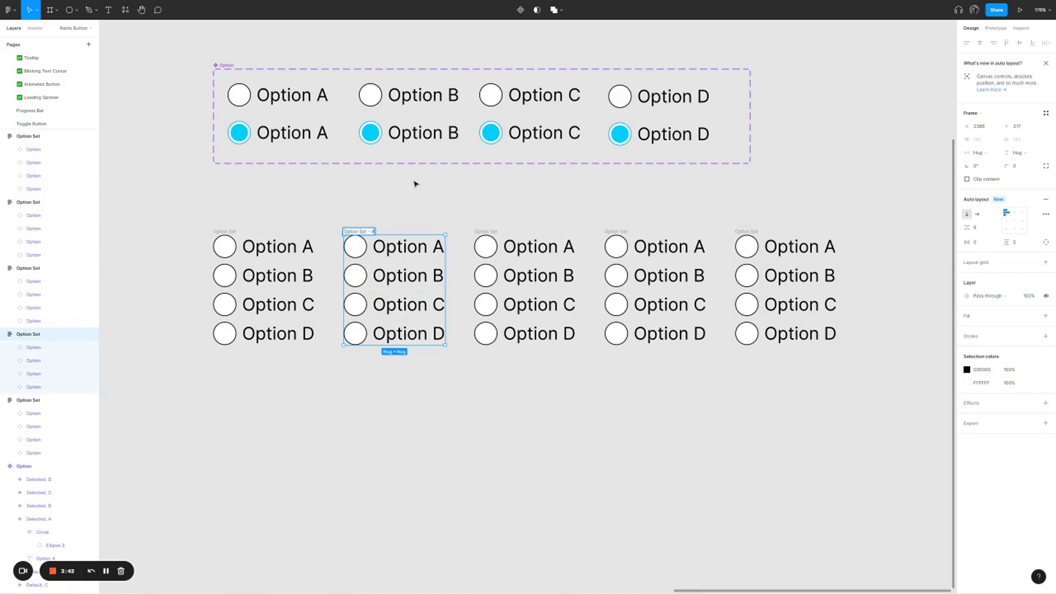
Name the first two copies 'Option Set - A Selected' and 'Option Set - B Selected'.
{"action": "type", "text": "ted"}
{"action": "key", "text": "Return"}
{"action": "left_click", "coordinate": [490, 231]}
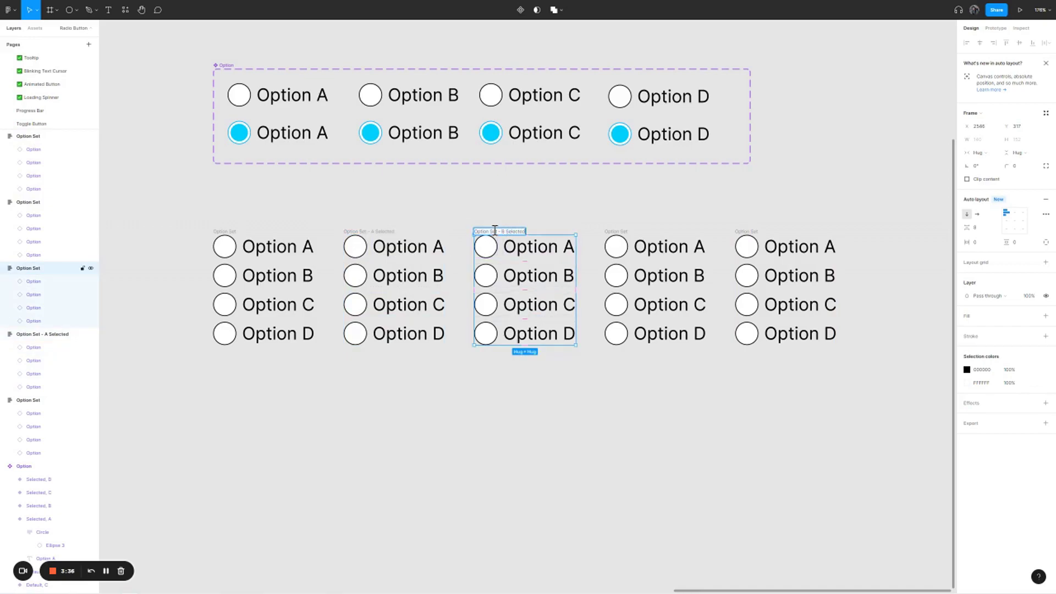
{"action": "key", "text": "Return"}
Rename the last two copies 'Option Set - C Selected' and 'Option Set - D Selected'.
{"action": "double_click", "coordinate": [618, 232]}
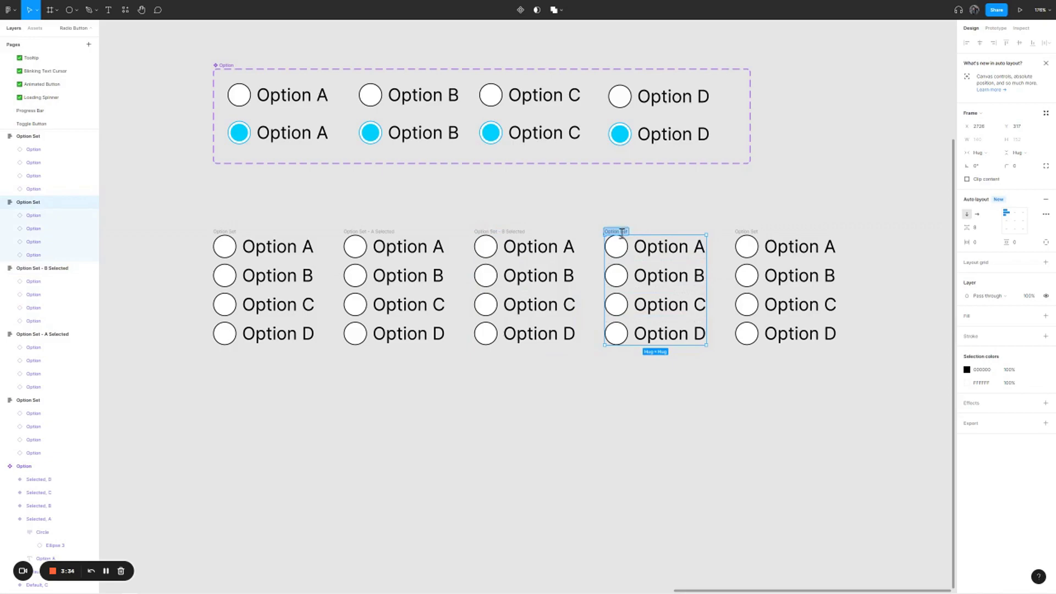
{"action": "key", "text": "End"}
{"action": "type", "text": "- C Selected"}
{"action": "key", "text": "Return"}
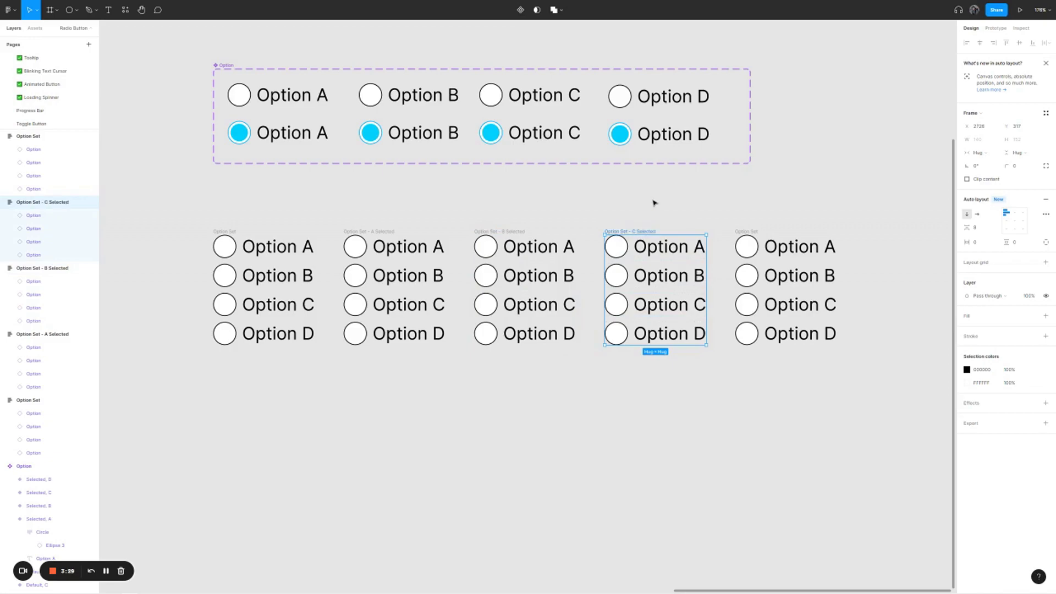
{"action": "left_click", "coordinate": [757, 232]}
{"action": "key", "text": "Right"}
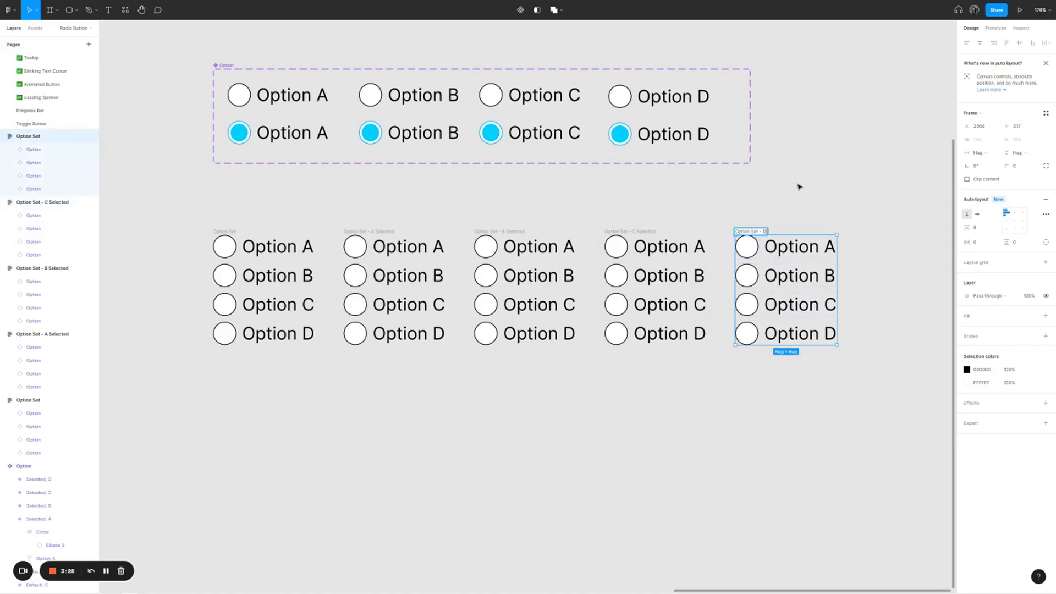
{"action": "type", "text": "- D Selected"}
{"action": "key", "text": "Return"}
Set State to Selected for Option A in the A set and Option B in the B set.
{"action": "left_click", "coordinate": [411, 275]}
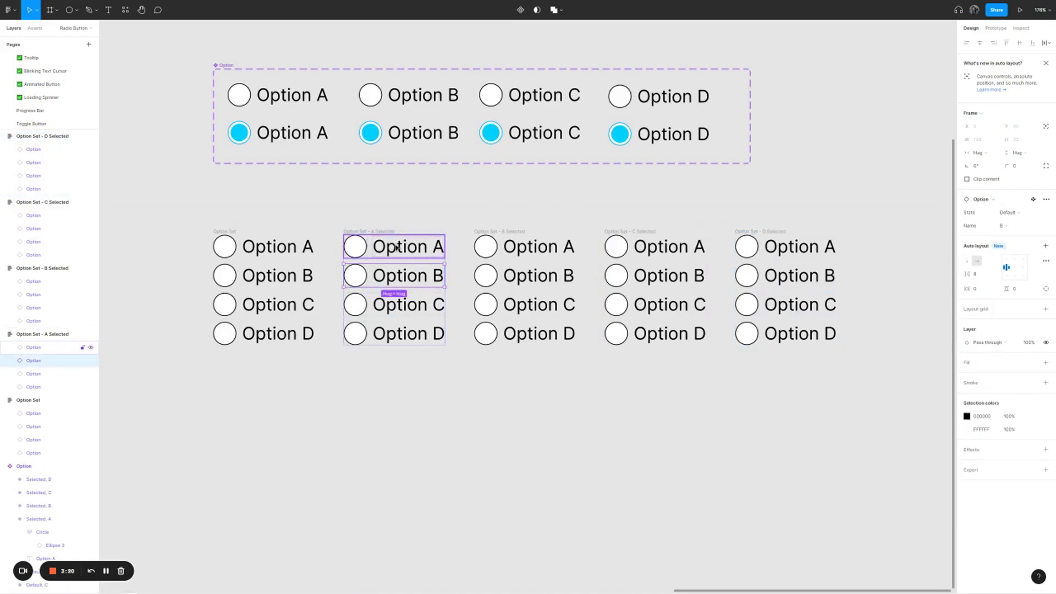
{"action": "left_click", "coordinate": [393, 248]}
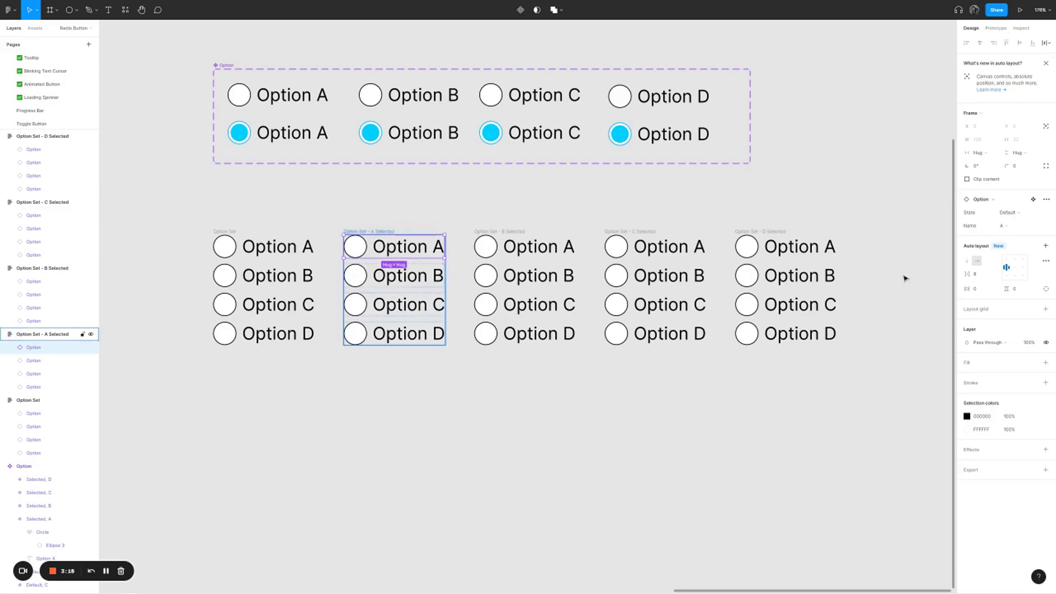
{"action": "left_click", "coordinate": [1013, 213]}
{"action": "left_click", "coordinate": [1017, 226]}
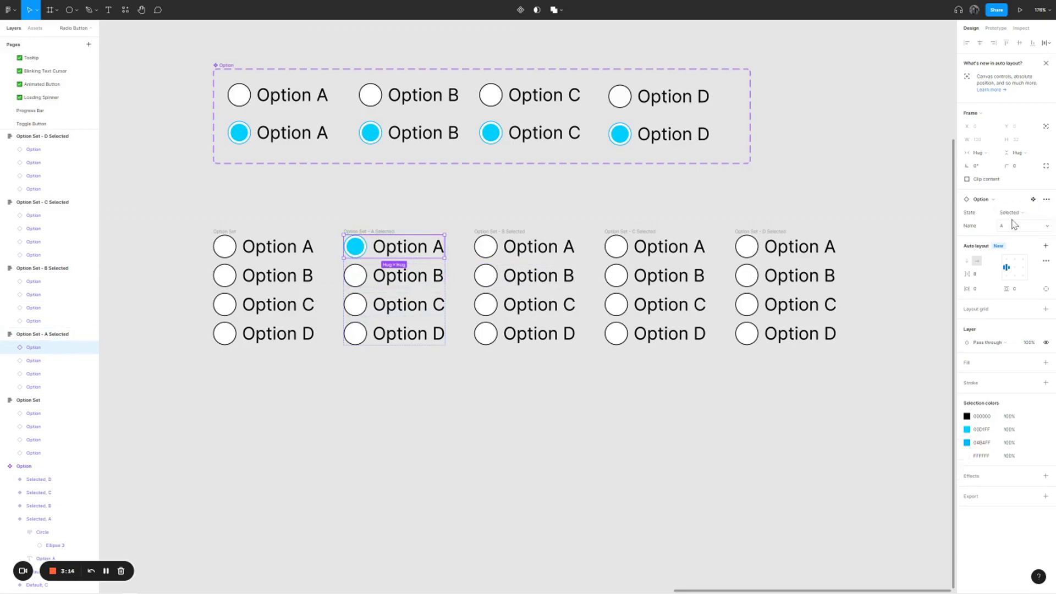
{"action": "left_click", "coordinate": [541, 280]}
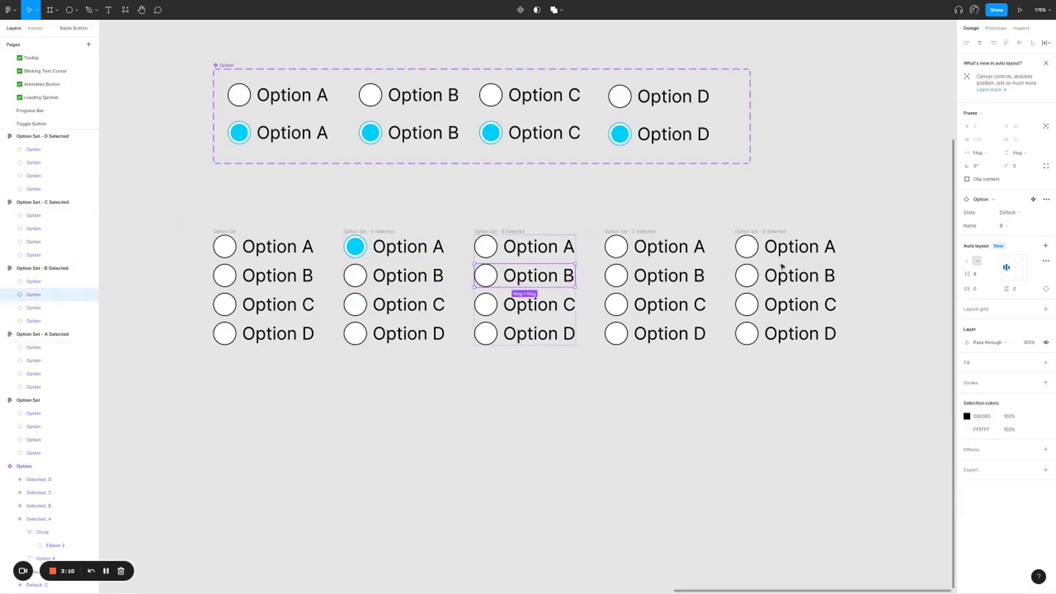
{"action": "left_click", "coordinate": [1020, 222]}
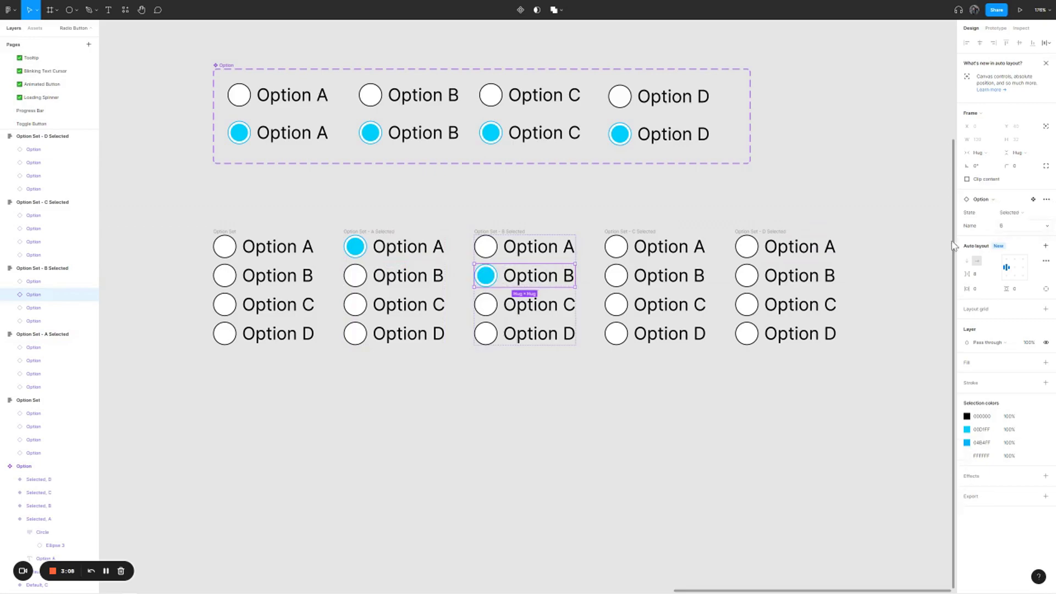
Set State to Selected for Option C in the C set and Option D in the D set.
{"action": "left_click", "coordinate": [697, 308]}
{"action": "left_click", "coordinate": [1012, 212]}
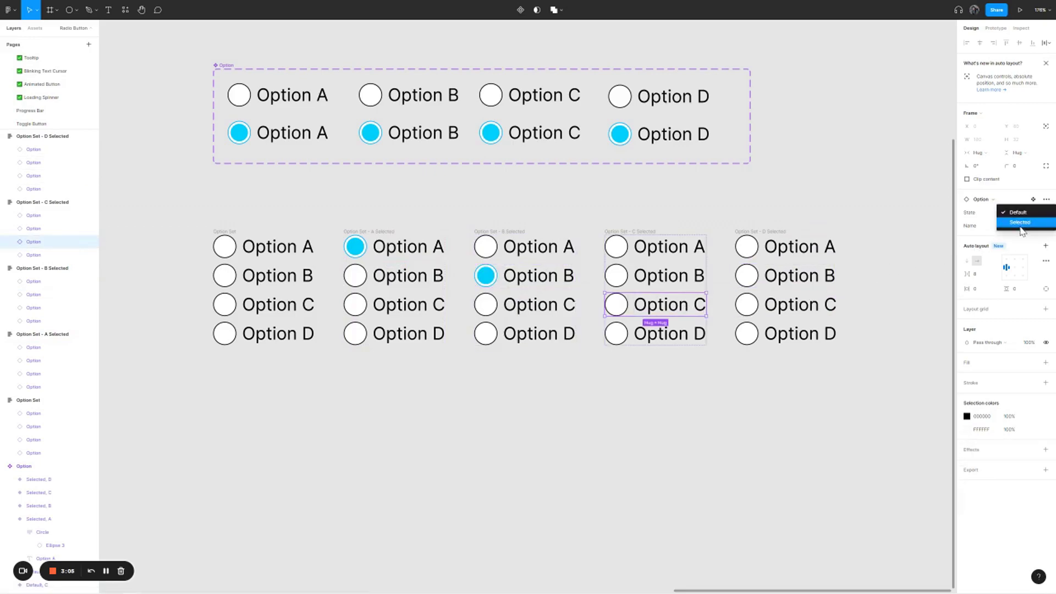
{"action": "left_click", "coordinate": [1017, 221]}
{"action": "left_click", "coordinate": [817, 340]}
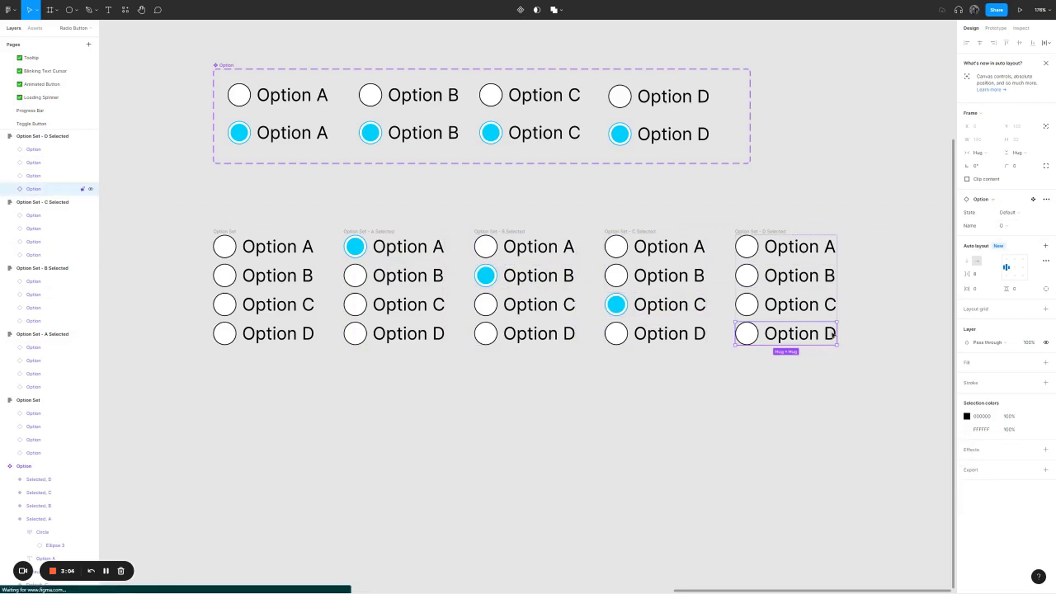
{"action": "left_click", "coordinate": [1027, 212]}
{"action": "left_click", "coordinate": [1026, 225]}
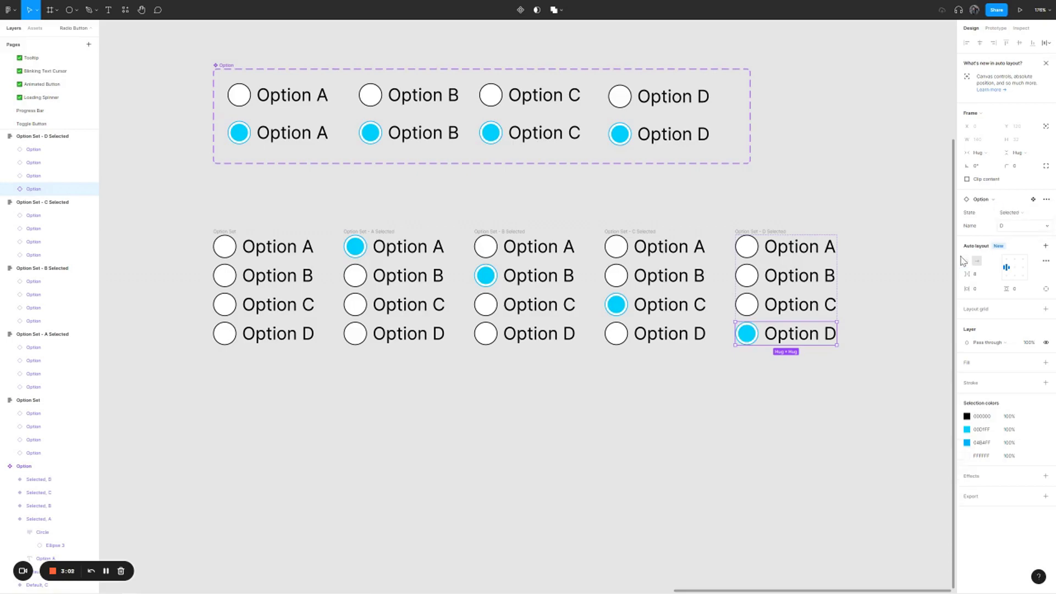
{"action": "left_click", "coordinate": [462, 448]}
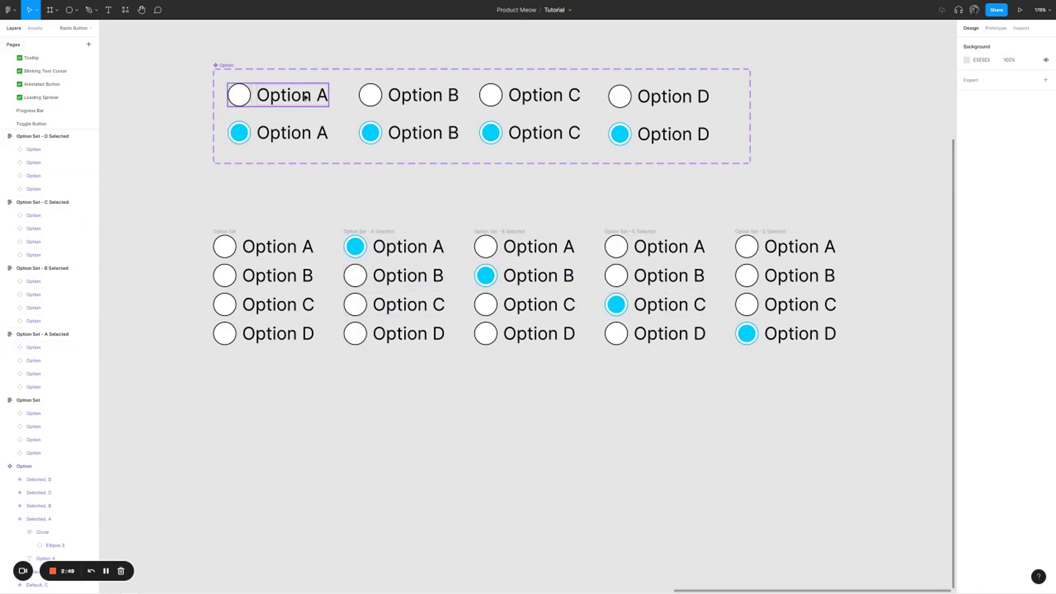
Link the unselected Option A circle to the 'Option Set - A Selected' frame.
{"action": "left_click", "coordinate": [243, 99]}
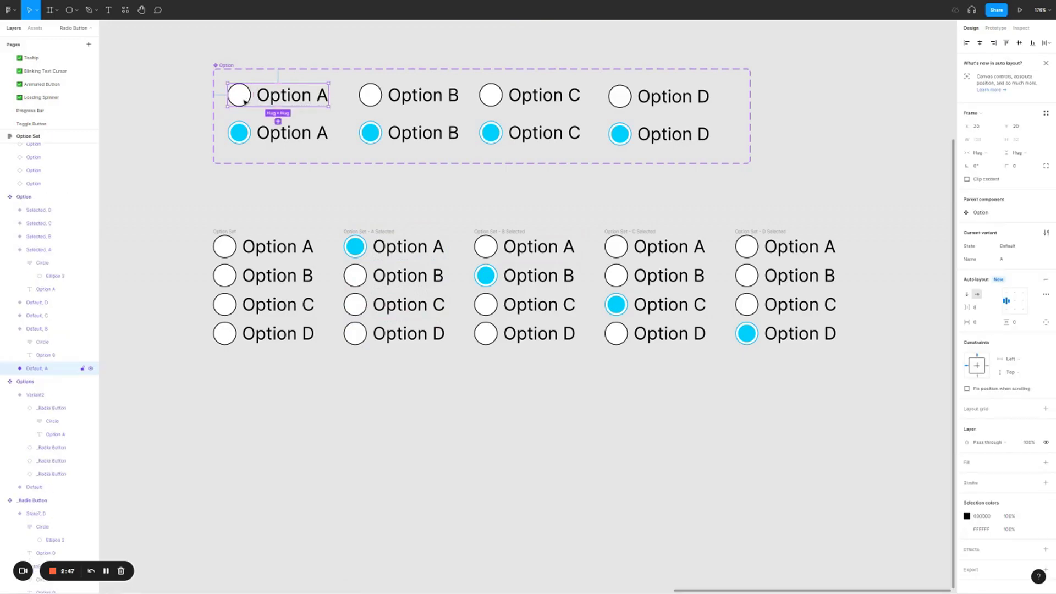
{"action": "double_click", "coordinate": [245, 102]}
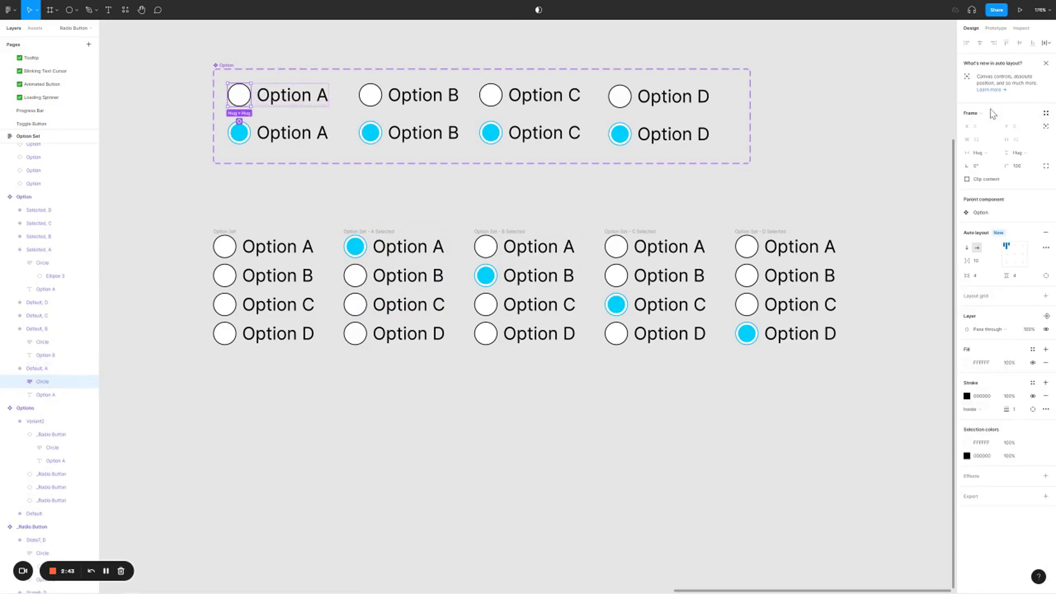
{"action": "left_click", "coordinate": [995, 28]}
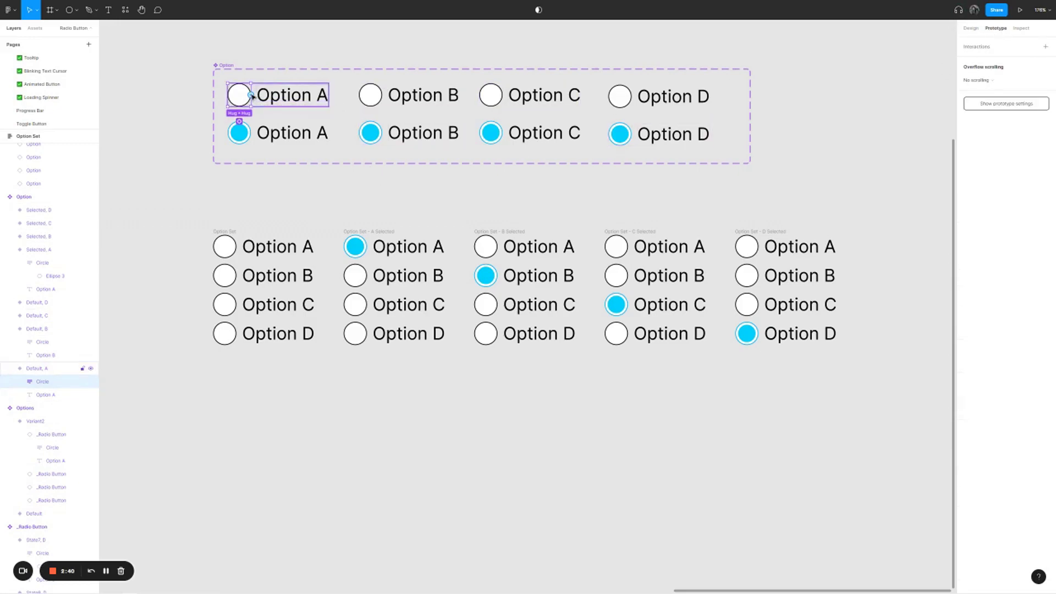
{"action": "left_click_drag", "start_coordinate": [250, 95], "coordinate": [396, 241]}
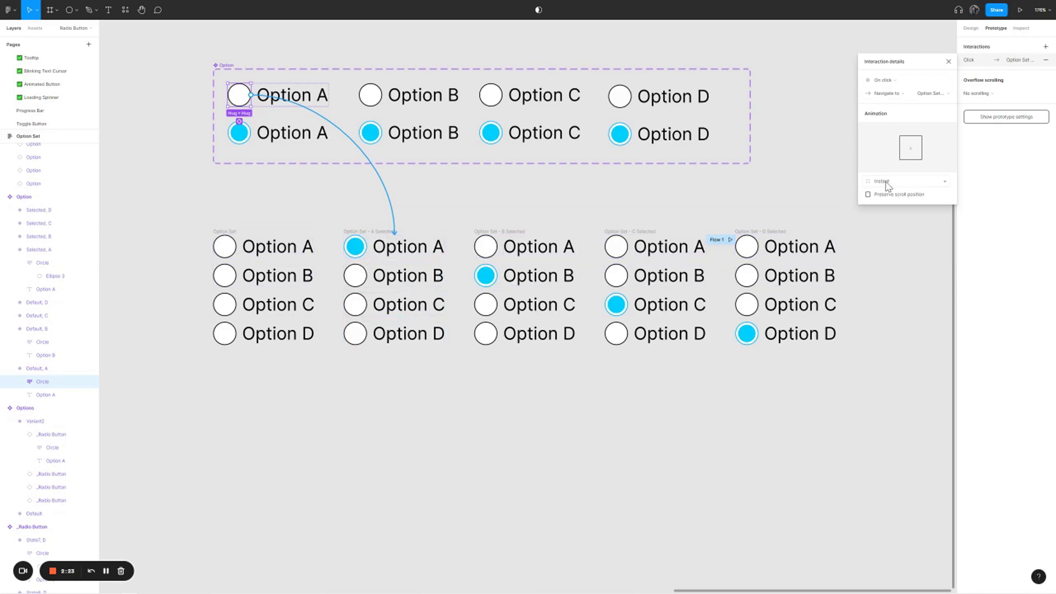
Link the Option B and Option C circles to their B Selected and C Selected frames.
{"action": "left_click", "coordinate": [419, 103]}
{"action": "double_click", "coordinate": [370, 97]}
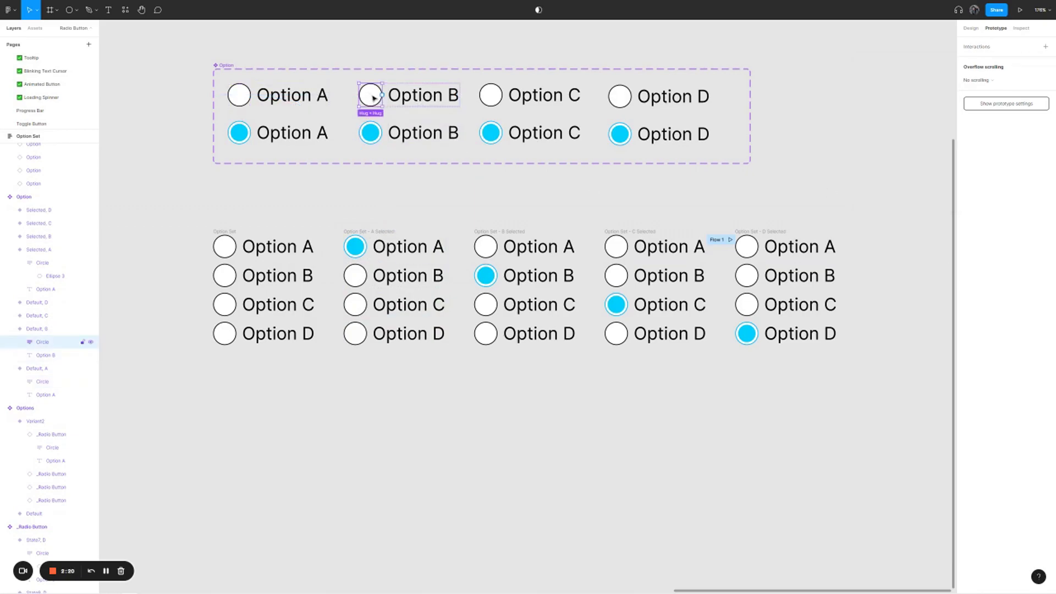
{"action": "left_click_drag", "start_coordinate": [383, 95], "coordinate": [532, 239]}
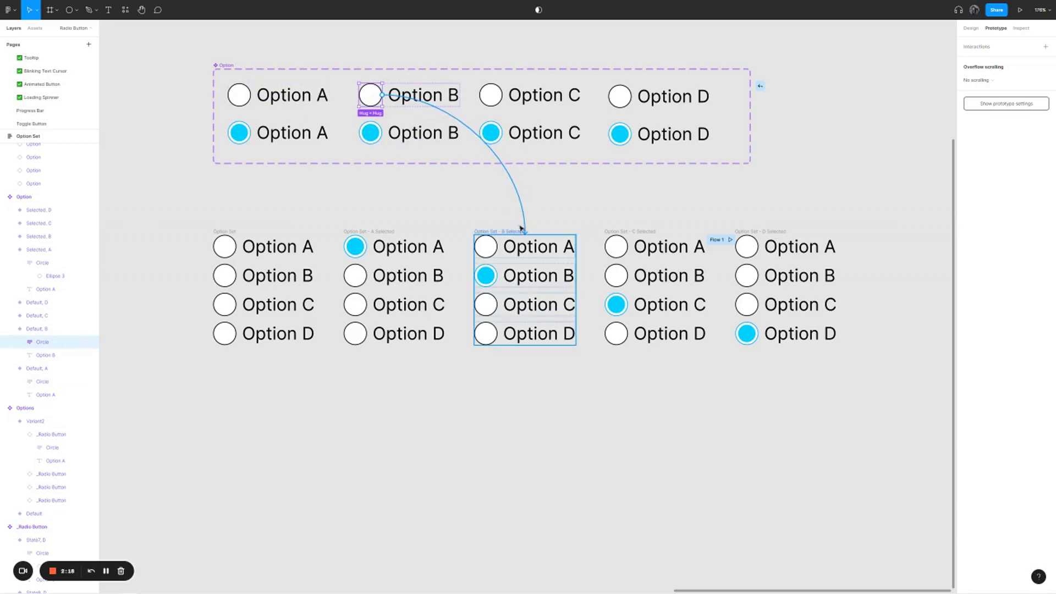
{"action": "left_click", "coordinate": [497, 100]}
{"action": "double_click", "coordinate": [492, 98]}
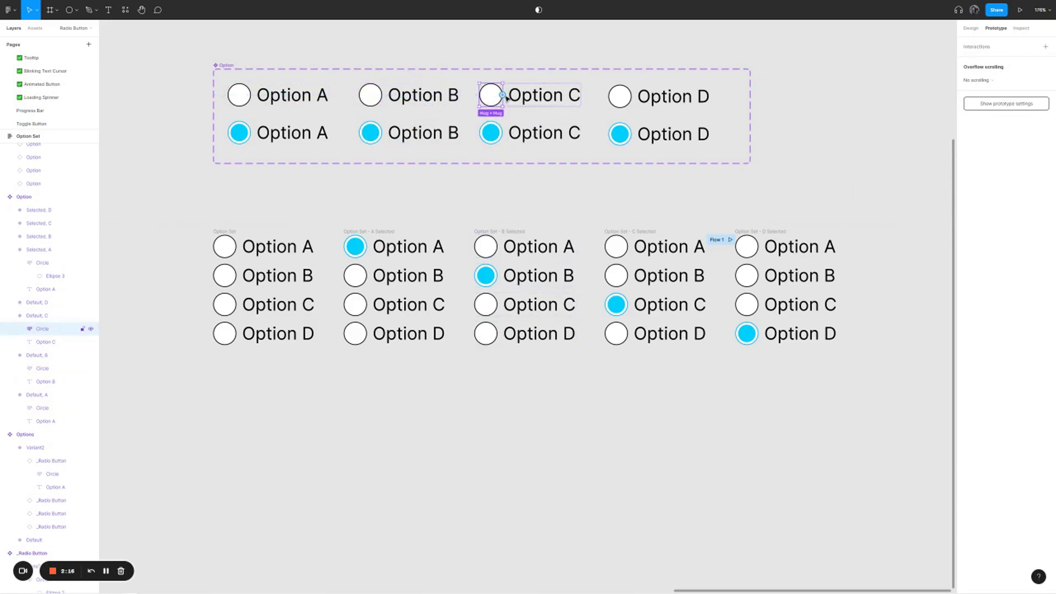
{"action": "left_click_drag", "start_coordinate": [502, 95], "coordinate": [652, 246]}
Link Option D's circle to 'Option Set - D Selected' and remove that frame's flow starting point.
{"action": "double_click", "coordinate": [619, 95]}
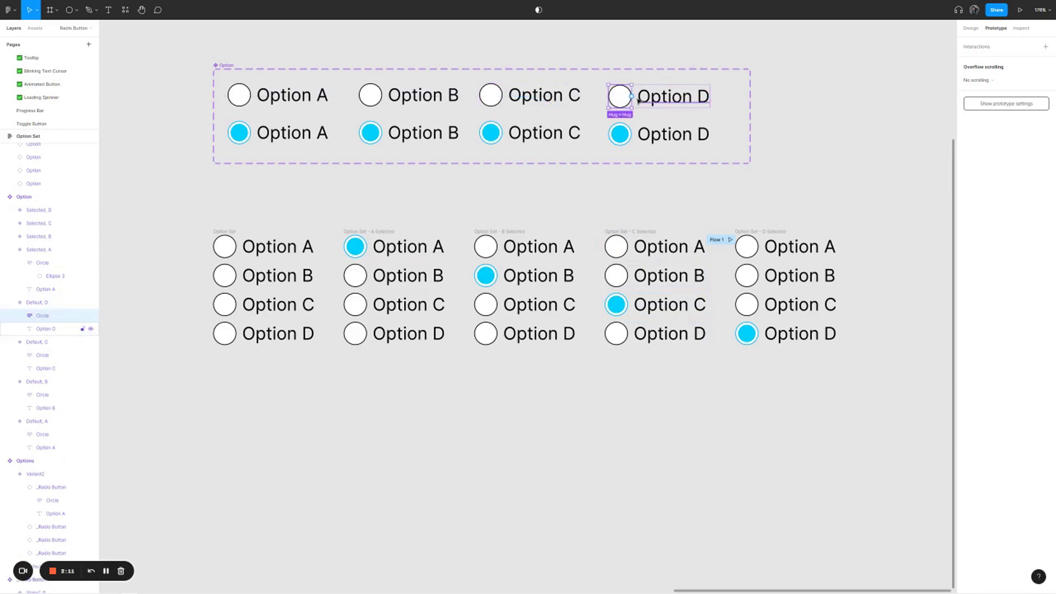
{"action": "left_click_drag", "start_coordinate": [632, 97], "coordinate": [785, 243]}
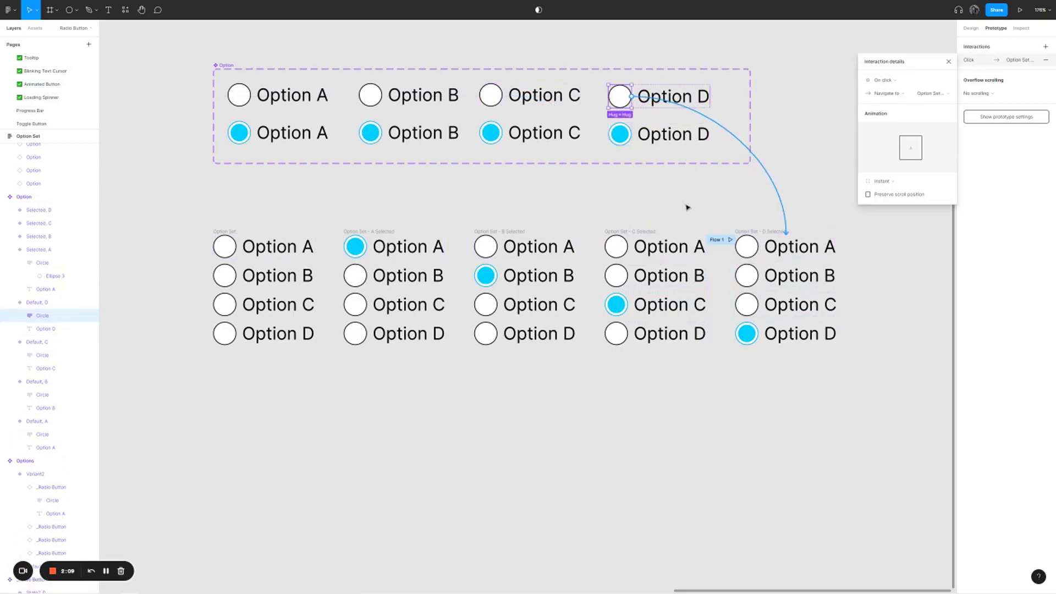
{"action": "left_click", "coordinate": [566, 203]}
{"action": "left_click", "coordinate": [735, 230]}
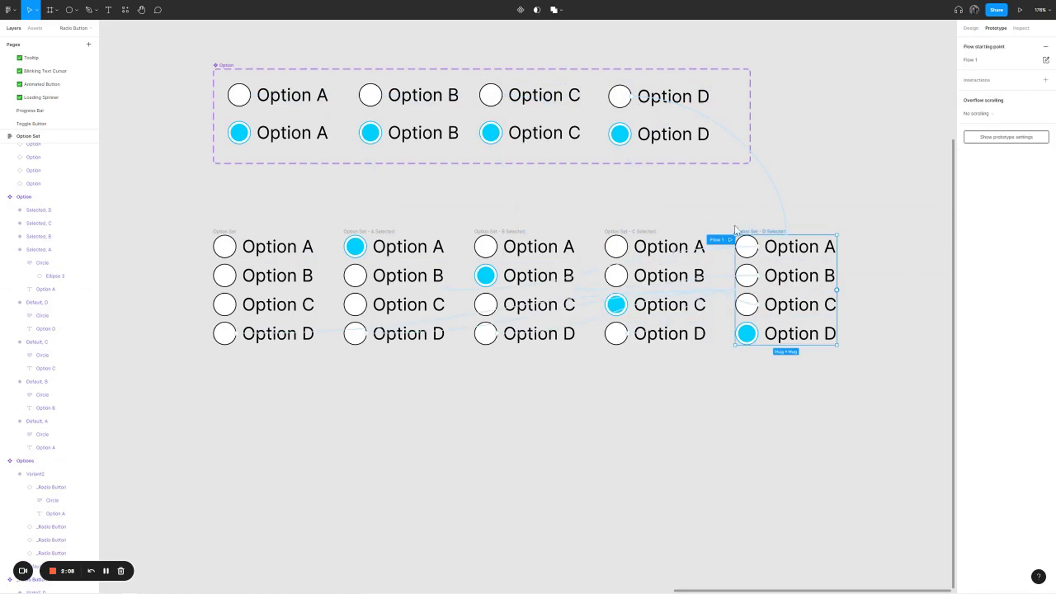
{"action": "left_click", "coordinate": [1045, 46]}
{"action": "left_click", "coordinate": [638, 204]}
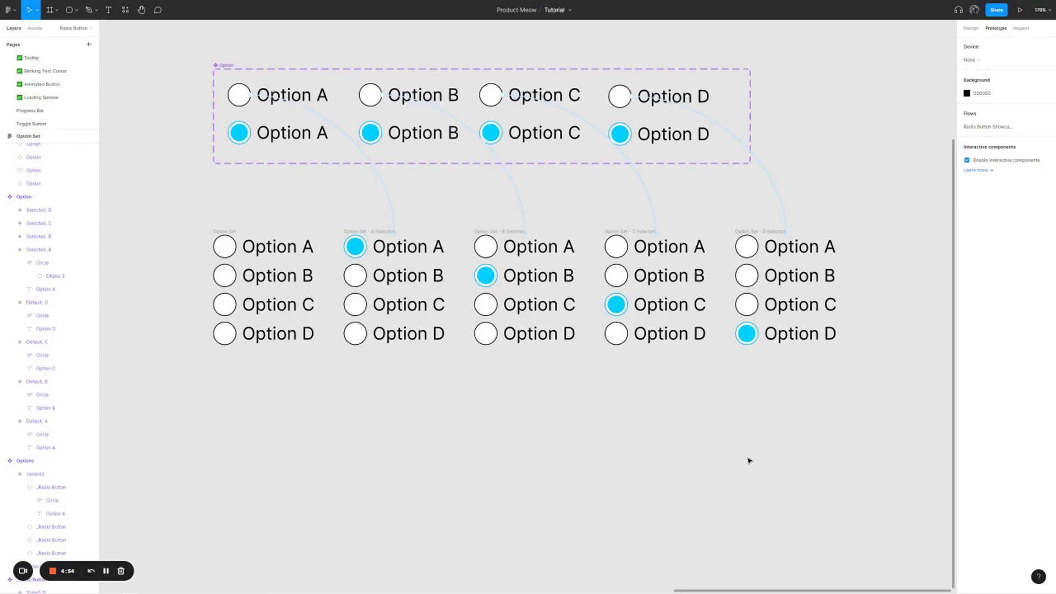
Clear the selection and bring the Design properties back in the right panel.
{"action": "left_click", "coordinate": [235, 233]}
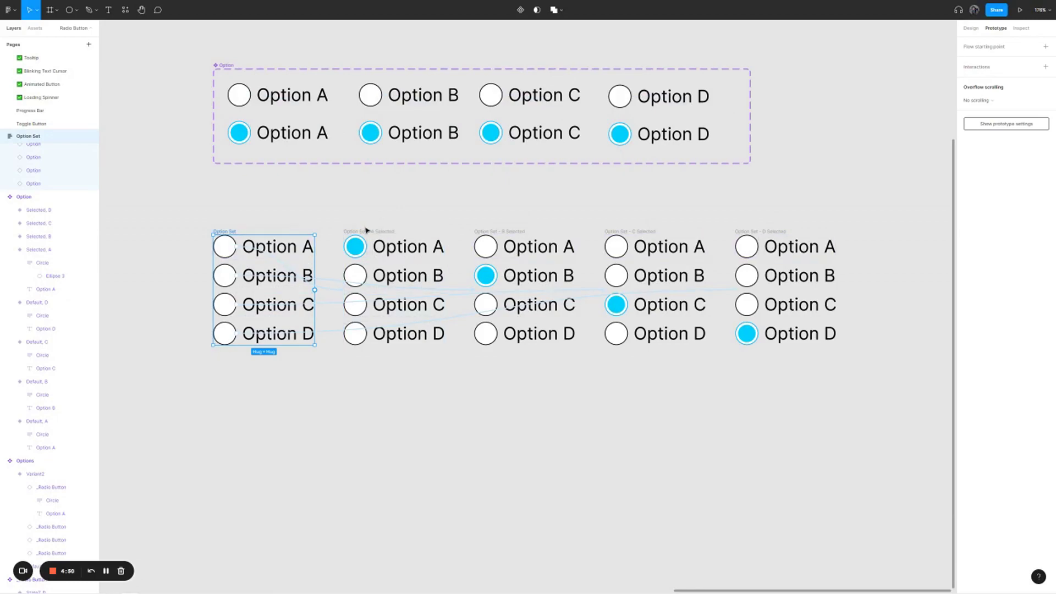
{"action": "left_click", "coordinate": [207, 204]}
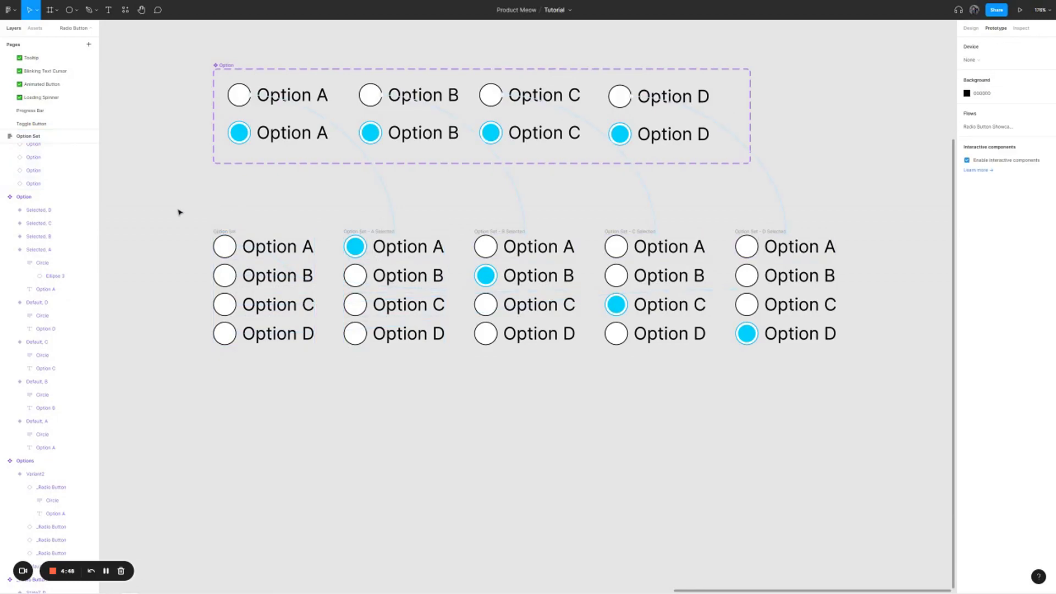
{"action": "left_click", "coordinate": [970, 27]}
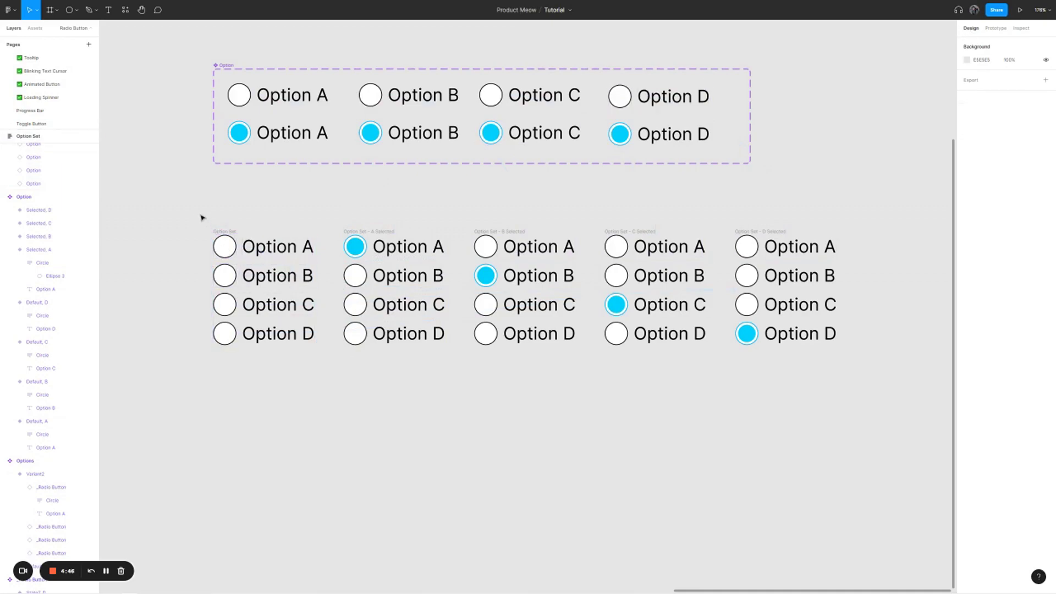
Set auto layout padding to 12 on all five option-set frames so they form white cards.
{"action": "left_click_drag", "start_coordinate": [200, 214], "coordinate": [875, 409]}
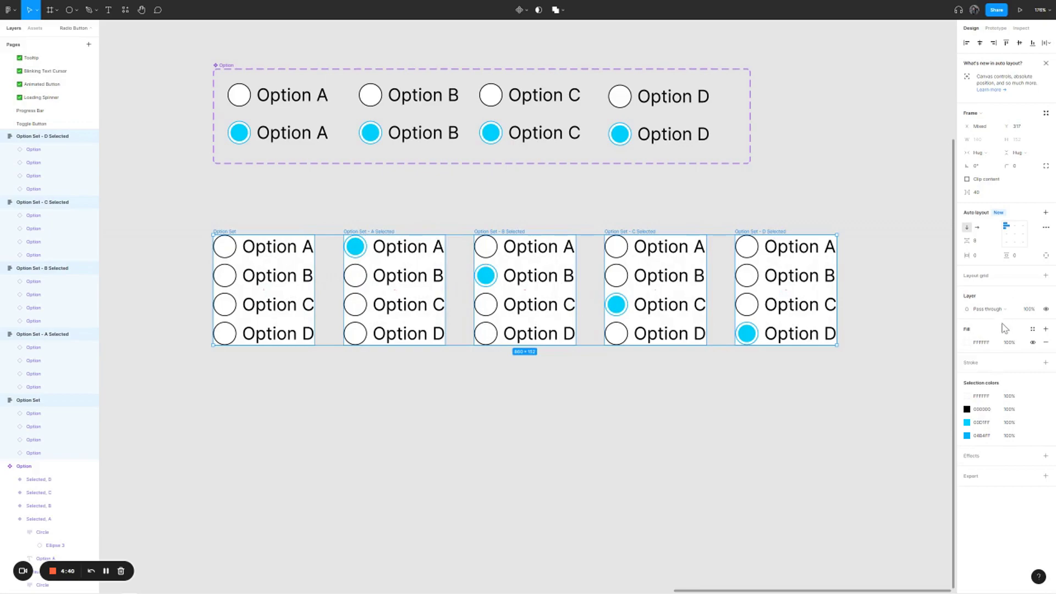
{"action": "left_click", "coordinate": [982, 256]}
{"action": "type", "text": "12"}
{"action": "key", "text": "Return"}
{"action": "left_click", "coordinate": [772, 416]}
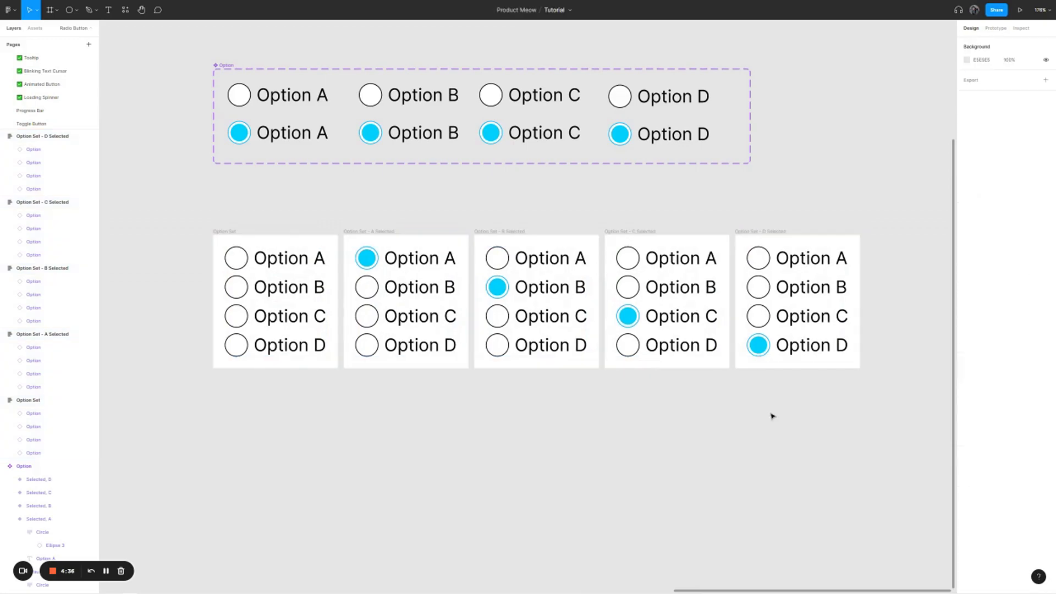
{"action": "left_click", "coordinate": [221, 232]}
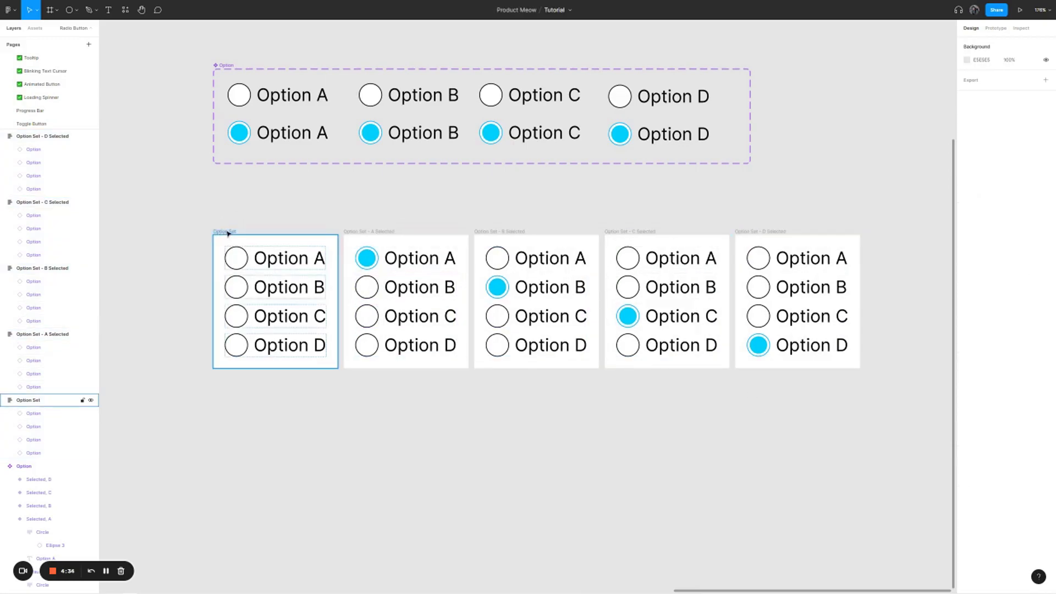
{"action": "left_click", "coordinate": [228, 234]}
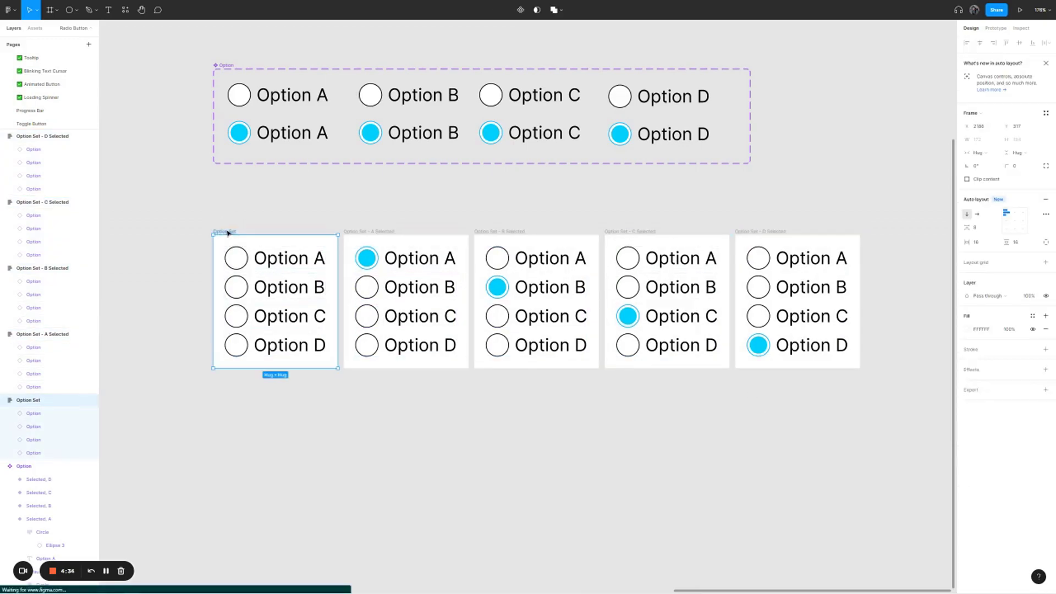
Add a flow starting at the Option Set frame, name it 'Showcase Radio Button', and play it.
{"action": "left_click", "coordinate": [995, 28]}
{"action": "left_click", "coordinate": [990, 48]}
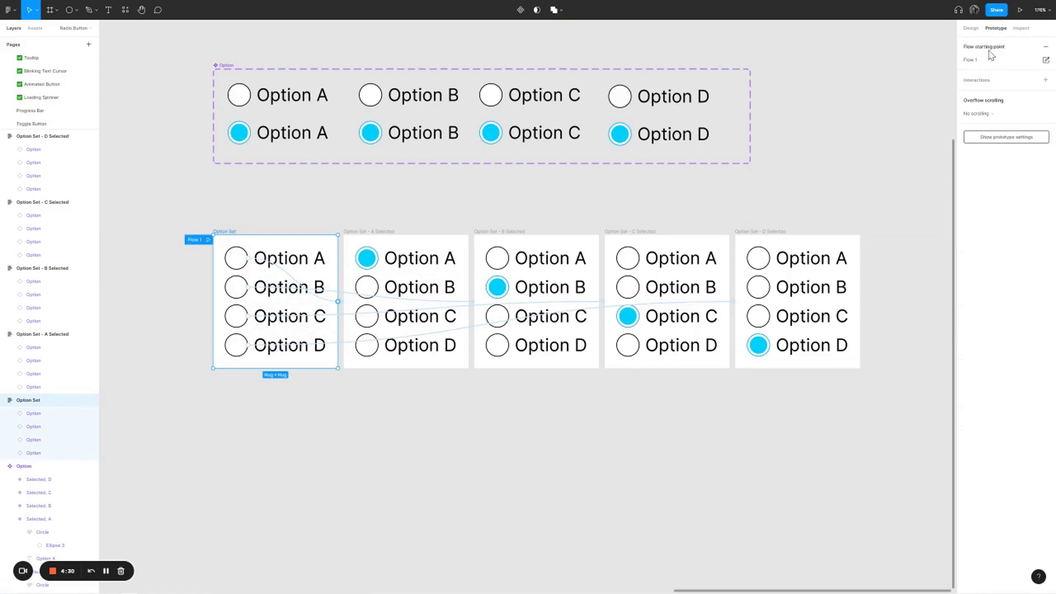
{"action": "double_click", "coordinate": [193, 242]}
{"action": "type", "text": "Showcase Radio"}
{"action": "type", "text": " Button"}
{"action": "left_click", "coordinate": [212, 188]}
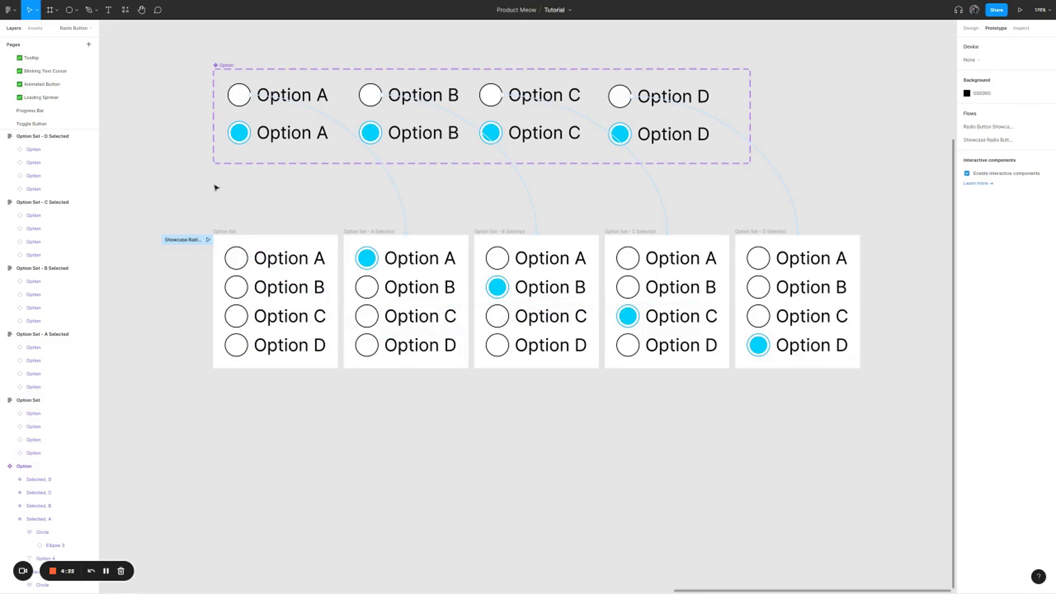
{"action": "left_click", "coordinate": [208, 239]}
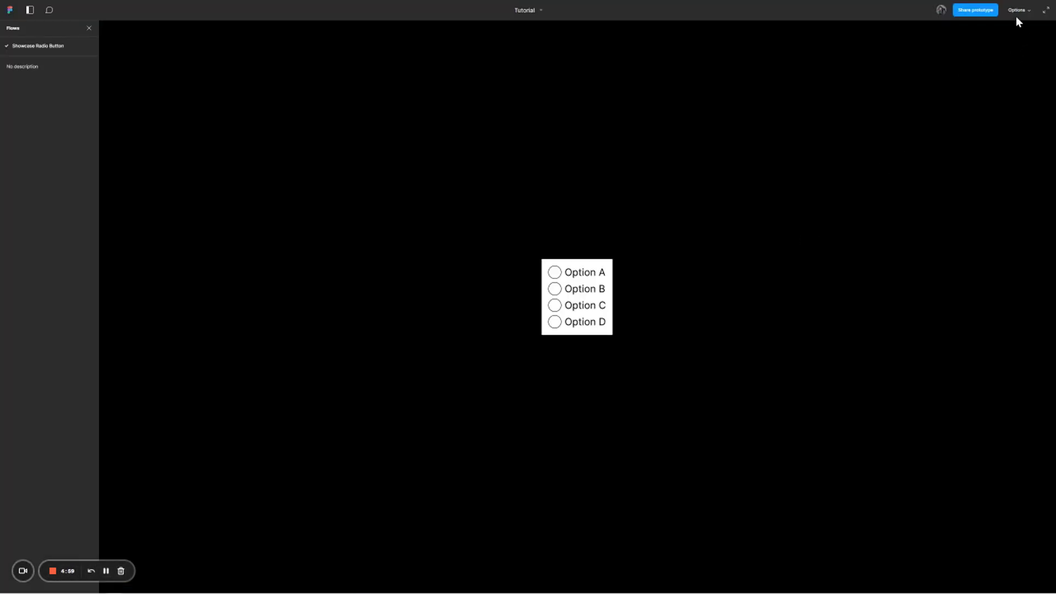
Switch the prototype to Fill screen and click through options A, B, C, D, C, B, back to A.
{"action": "left_click", "coordinate": [1015, 12]}
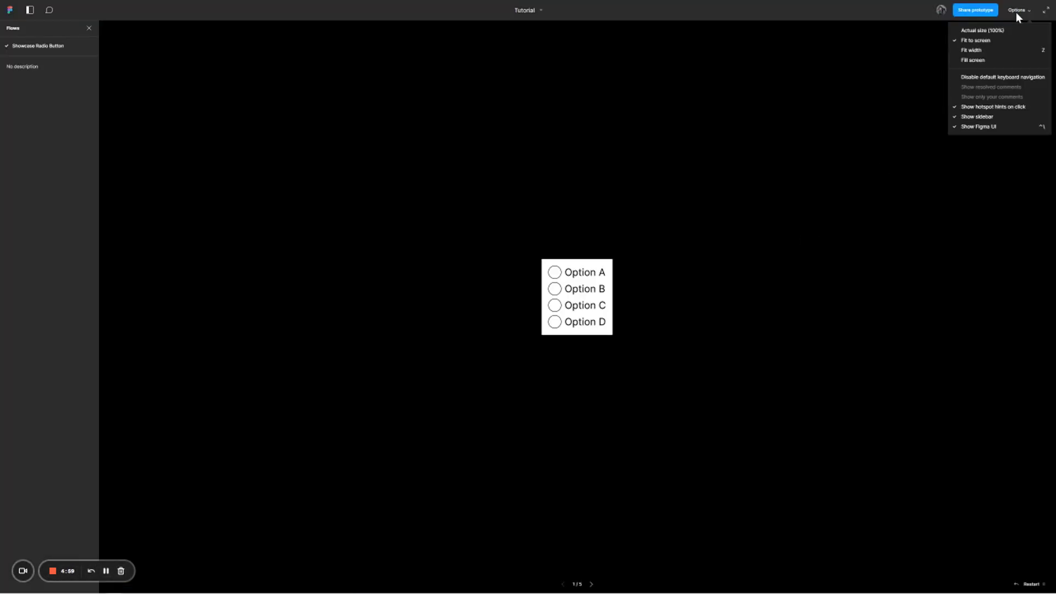
{"action": "left_click", "coordinate": [982, 59]}
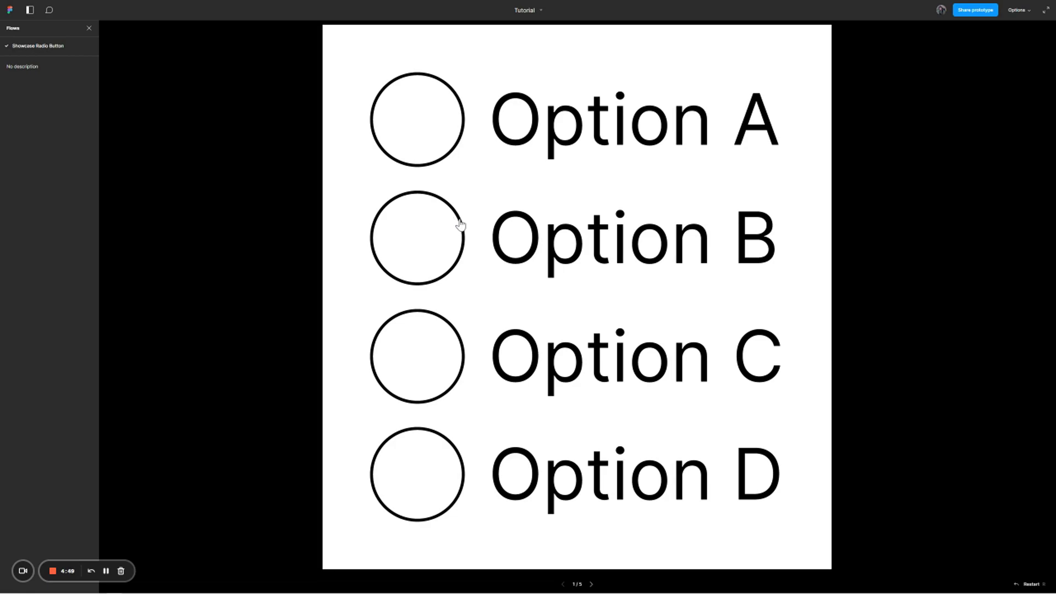
{"action": "left_click", "coordinate": [446, 153]}
{"action": "left_click", "coordinate": [432, 242]}
{"action": "left_click", "coordinate": [430, 401]}
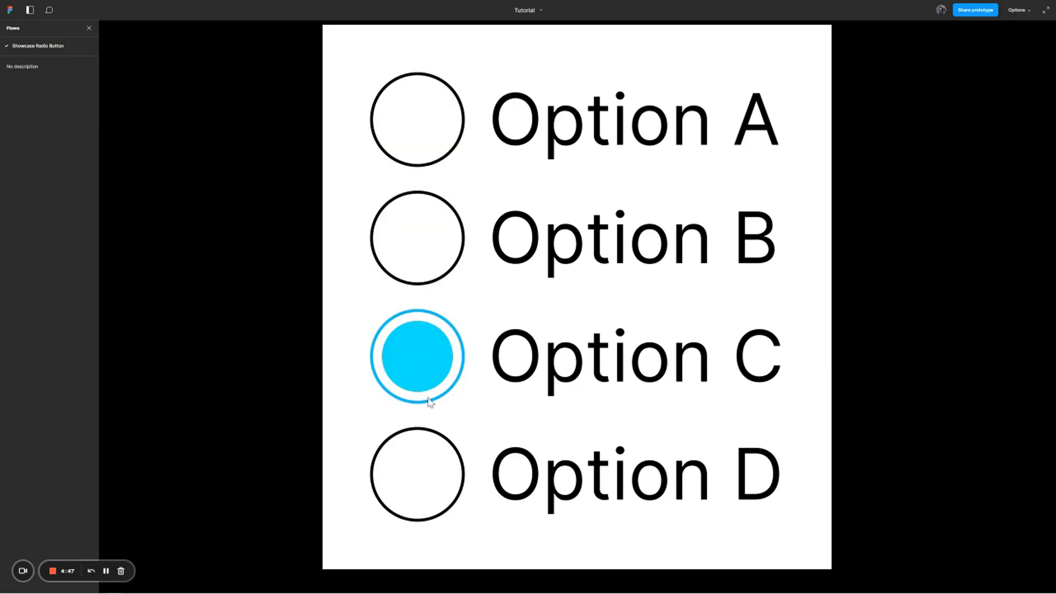
{"action": "left_click", "coordinate": [427, 471]}
{"action": "left_click", "coordinate": [456, 356]}
{"action": "left_click", "coordinate": [460, 256]}
{"action": "left_click", "coordinate": [450, 145]}
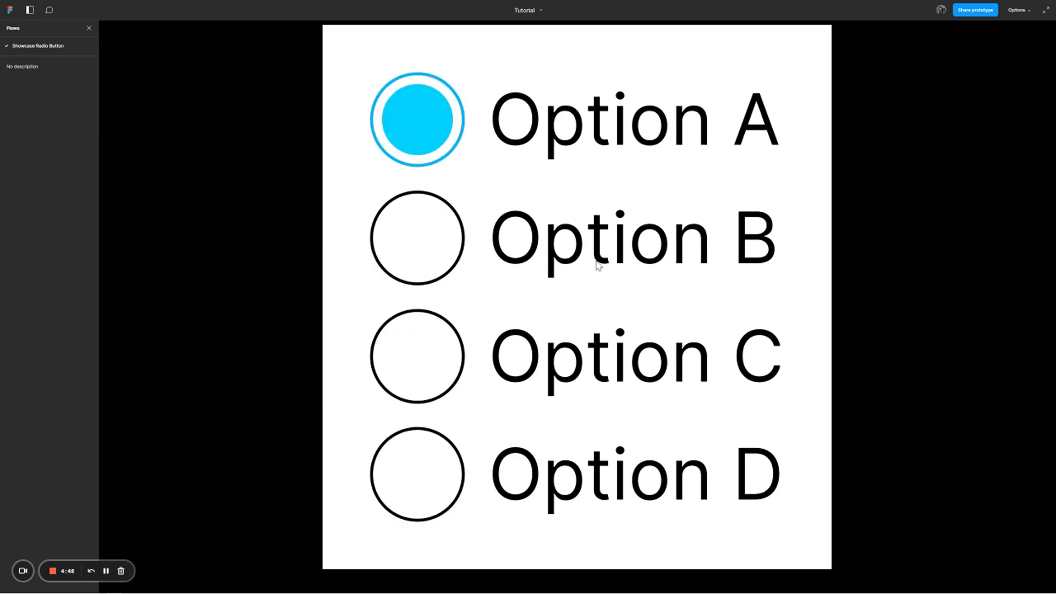